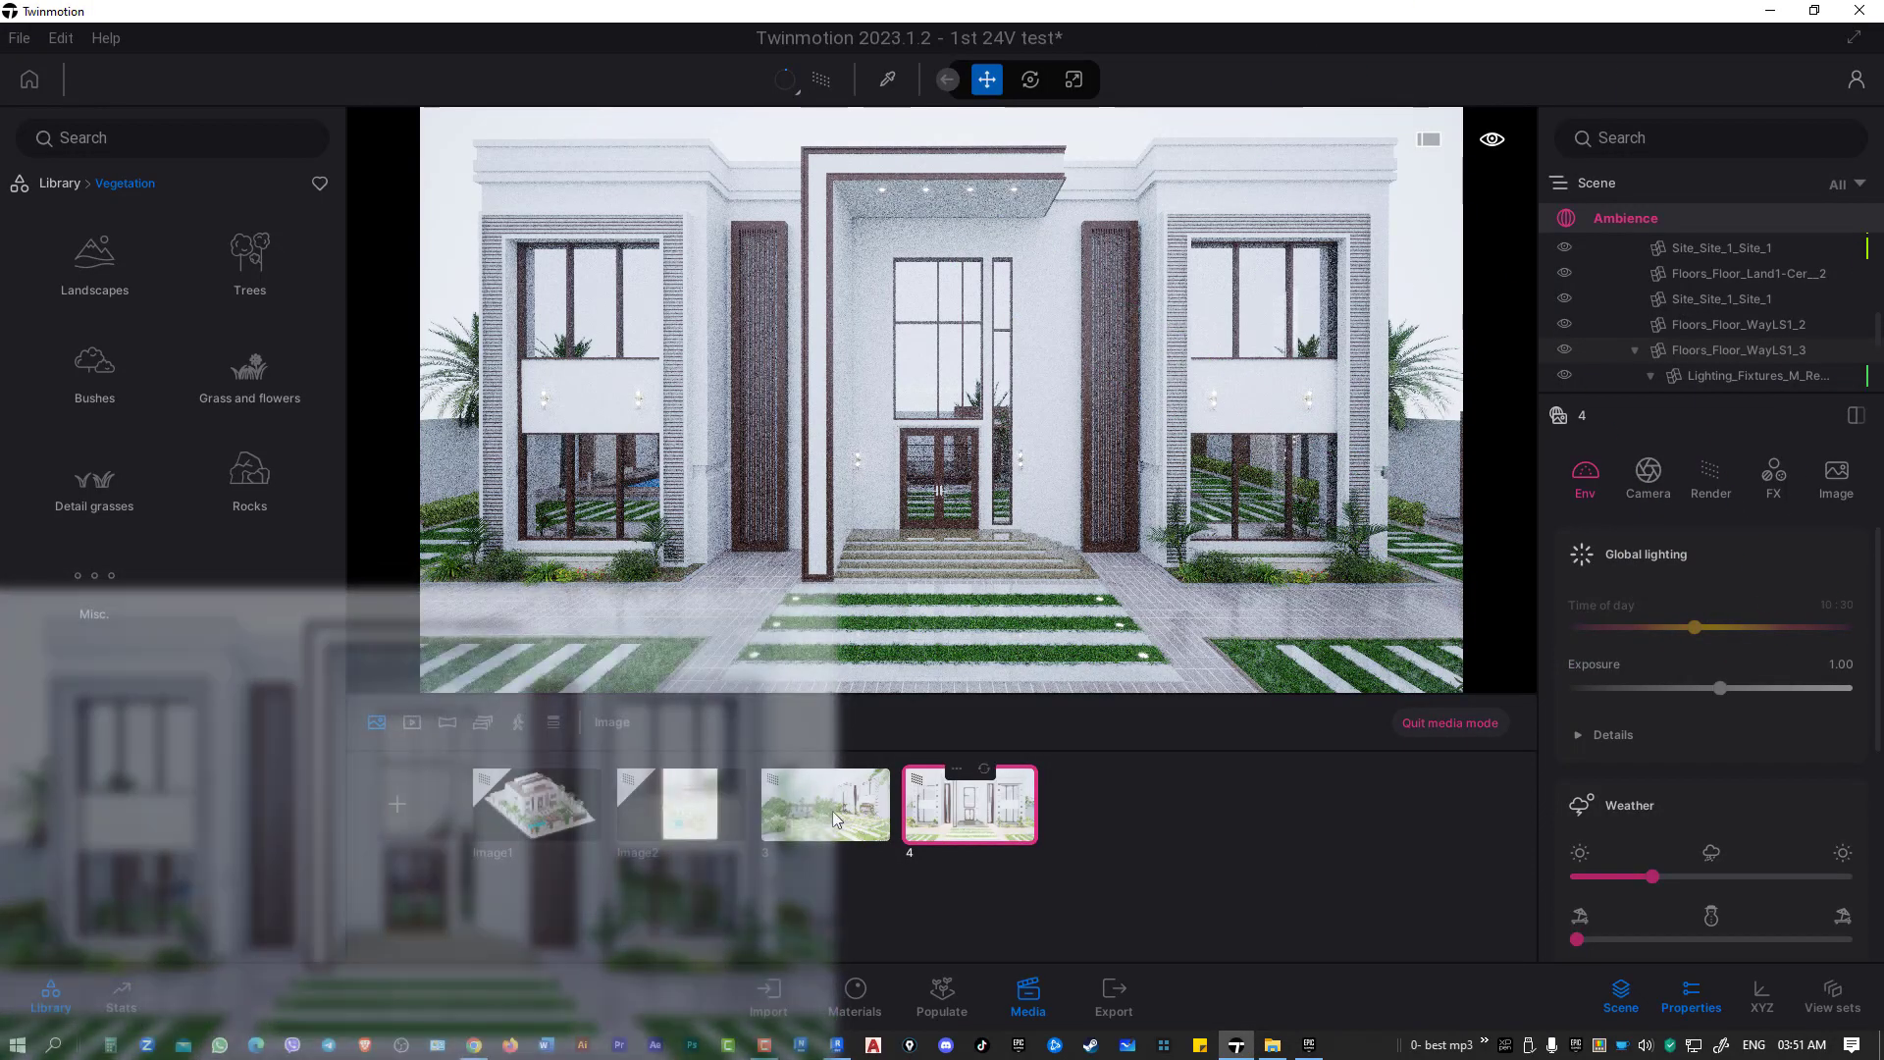
# - Show saved garden-side image 3 of the villa and turn the camera toward the house
pyautogui.click(836, 814)
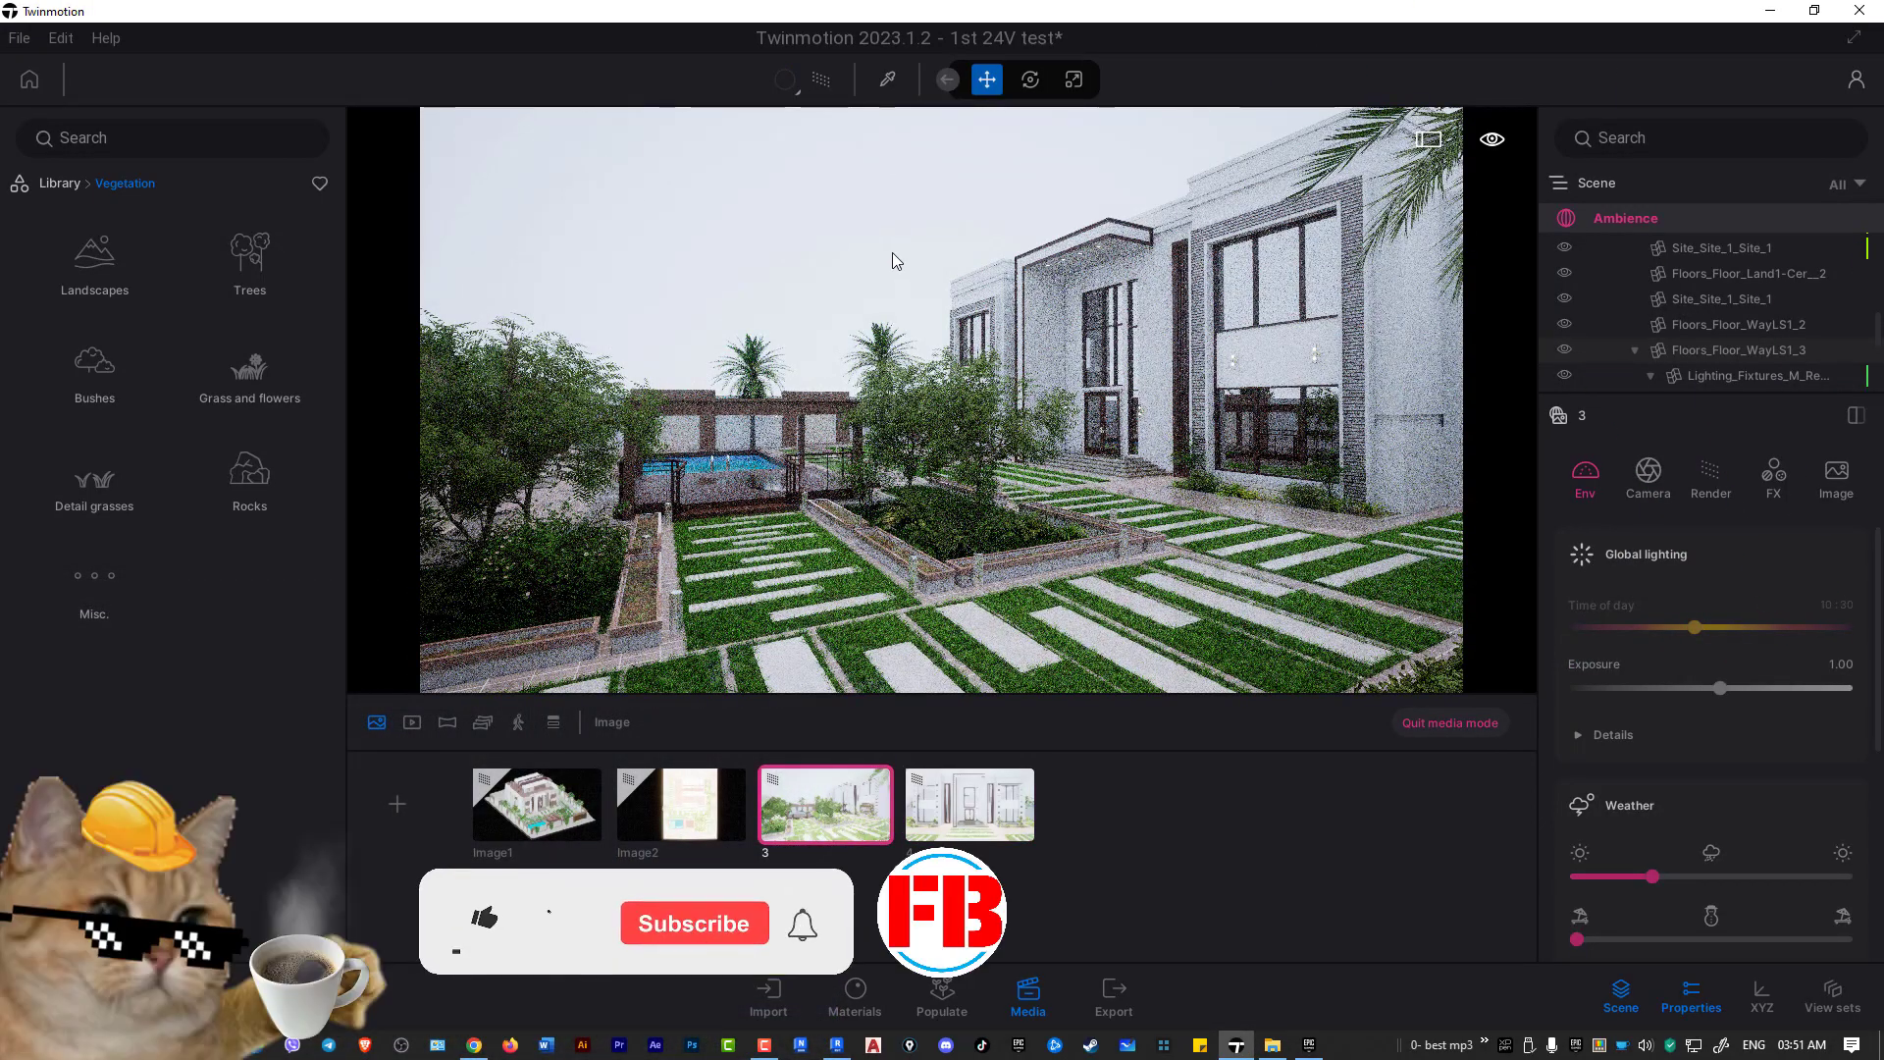
pyautogui.press('Right')
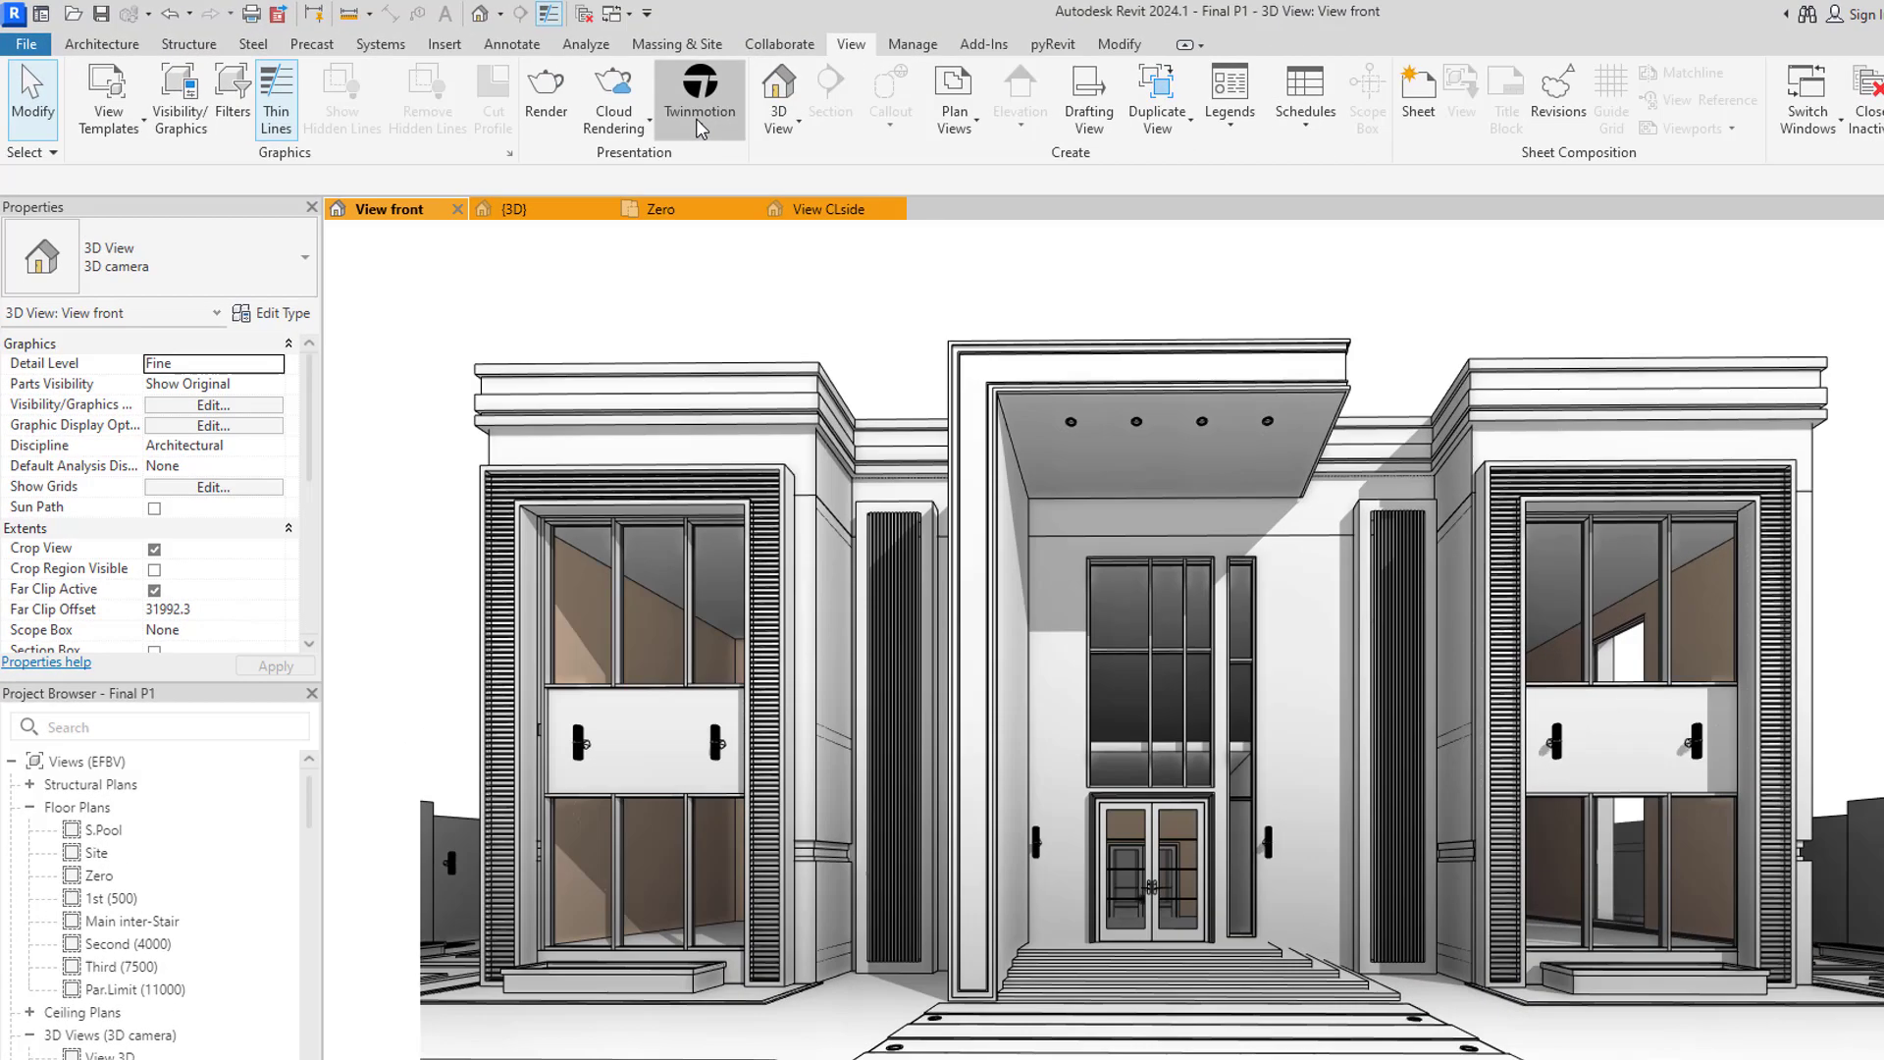
# - Review Revit's Twinmotion link options without choosing one, then switch to the Epic Games Launcher
pyautogui.click(601, 106)
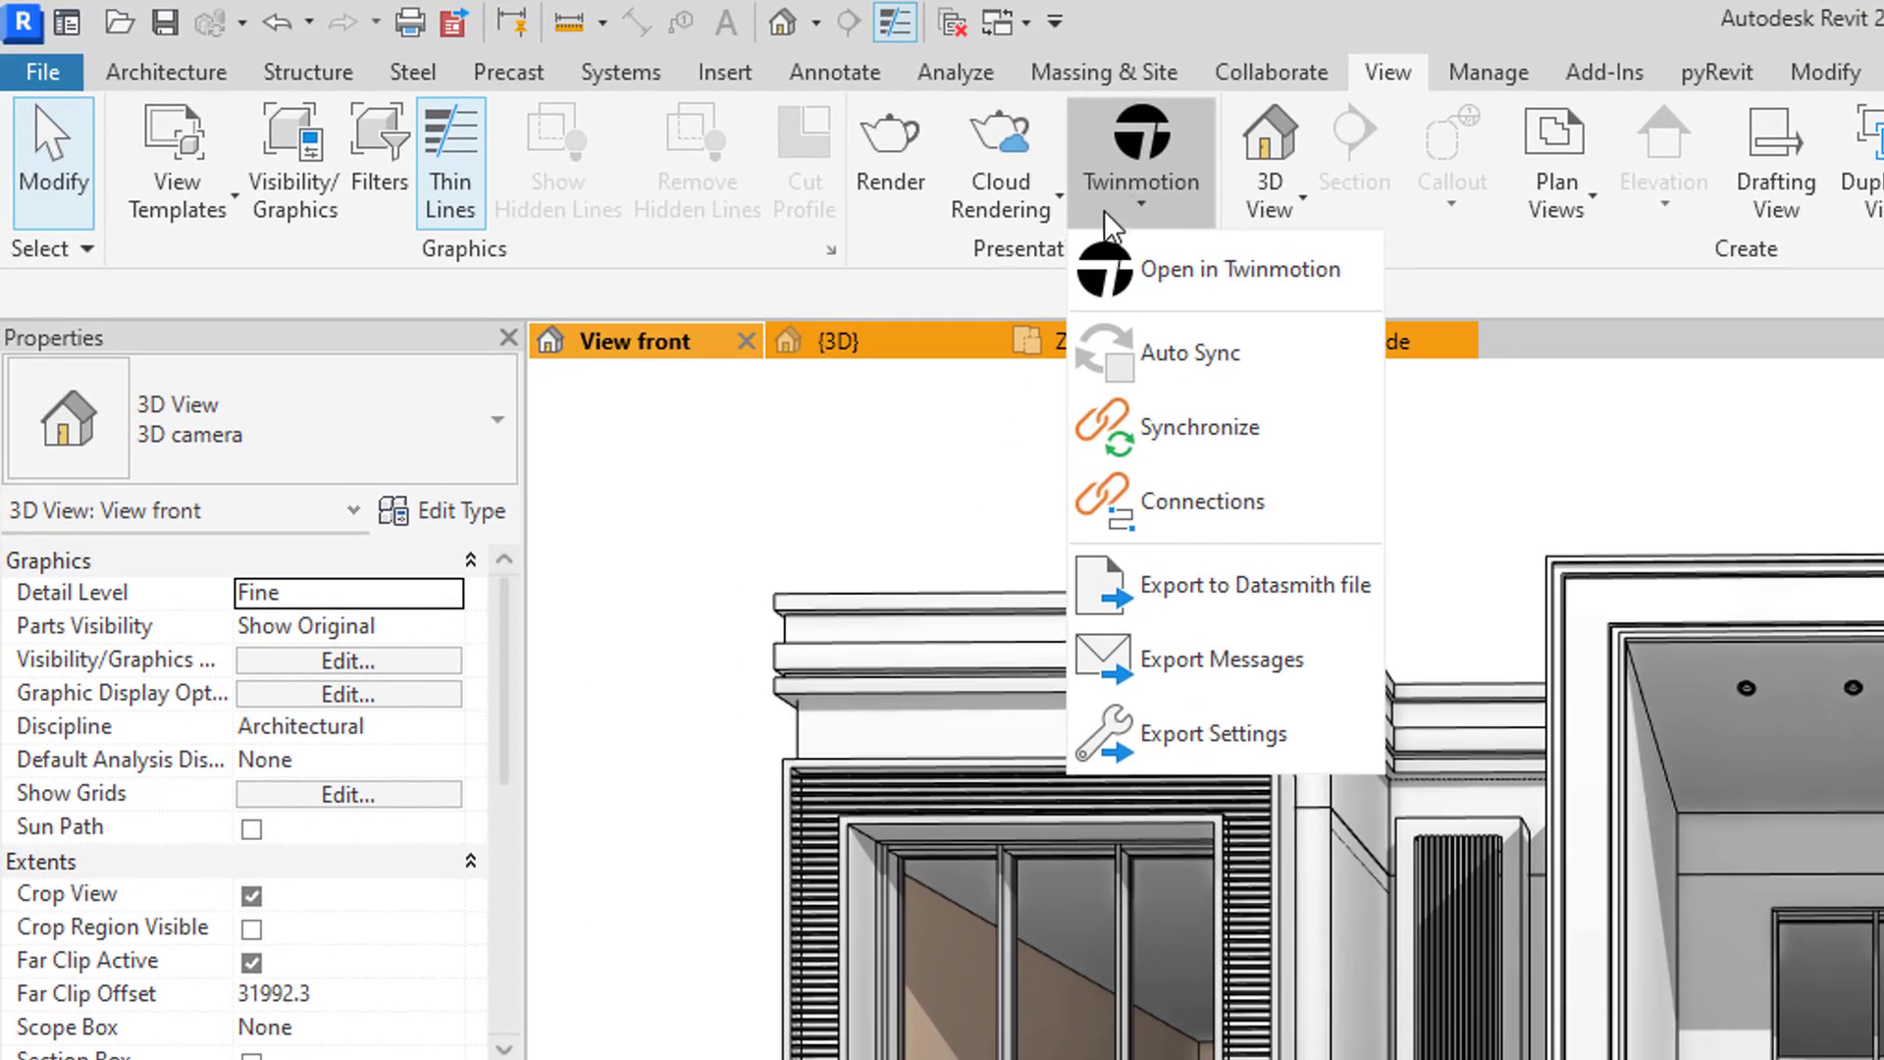
pyautogui.click(1207, 587)
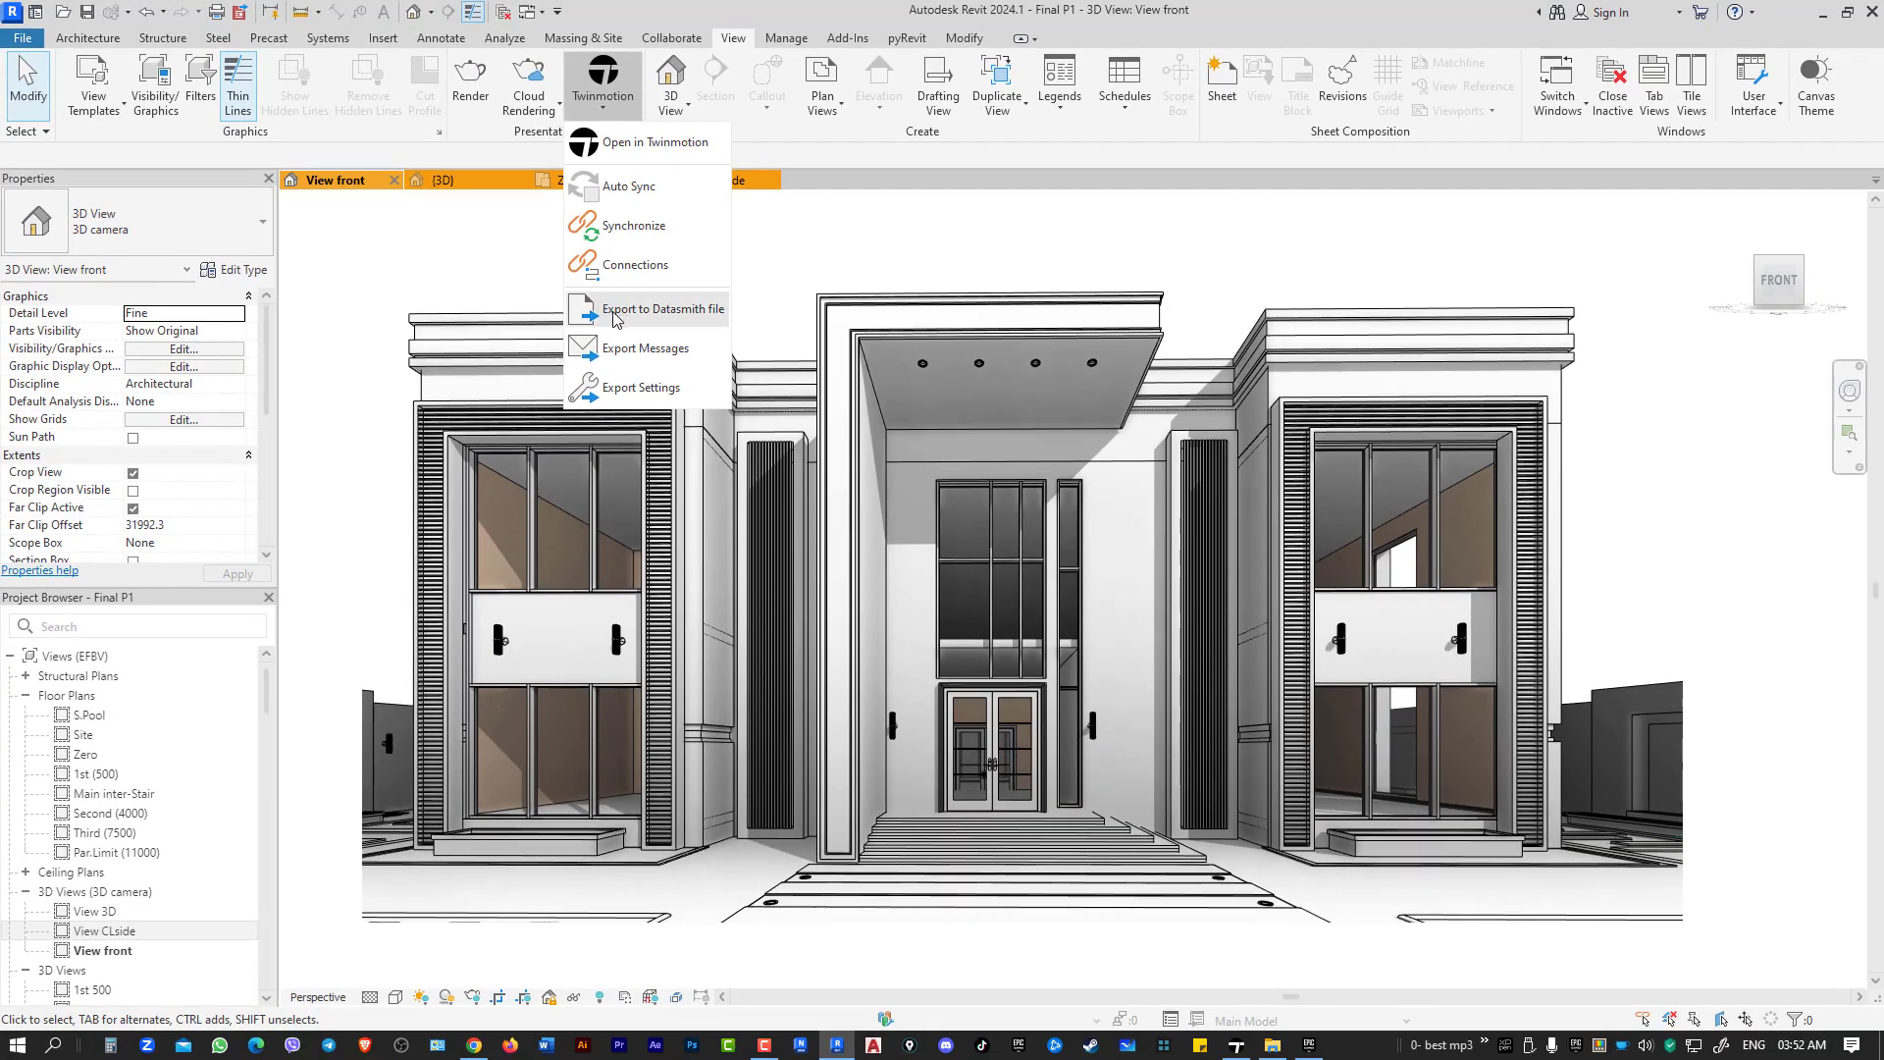
pyautogui.click(867, 222)
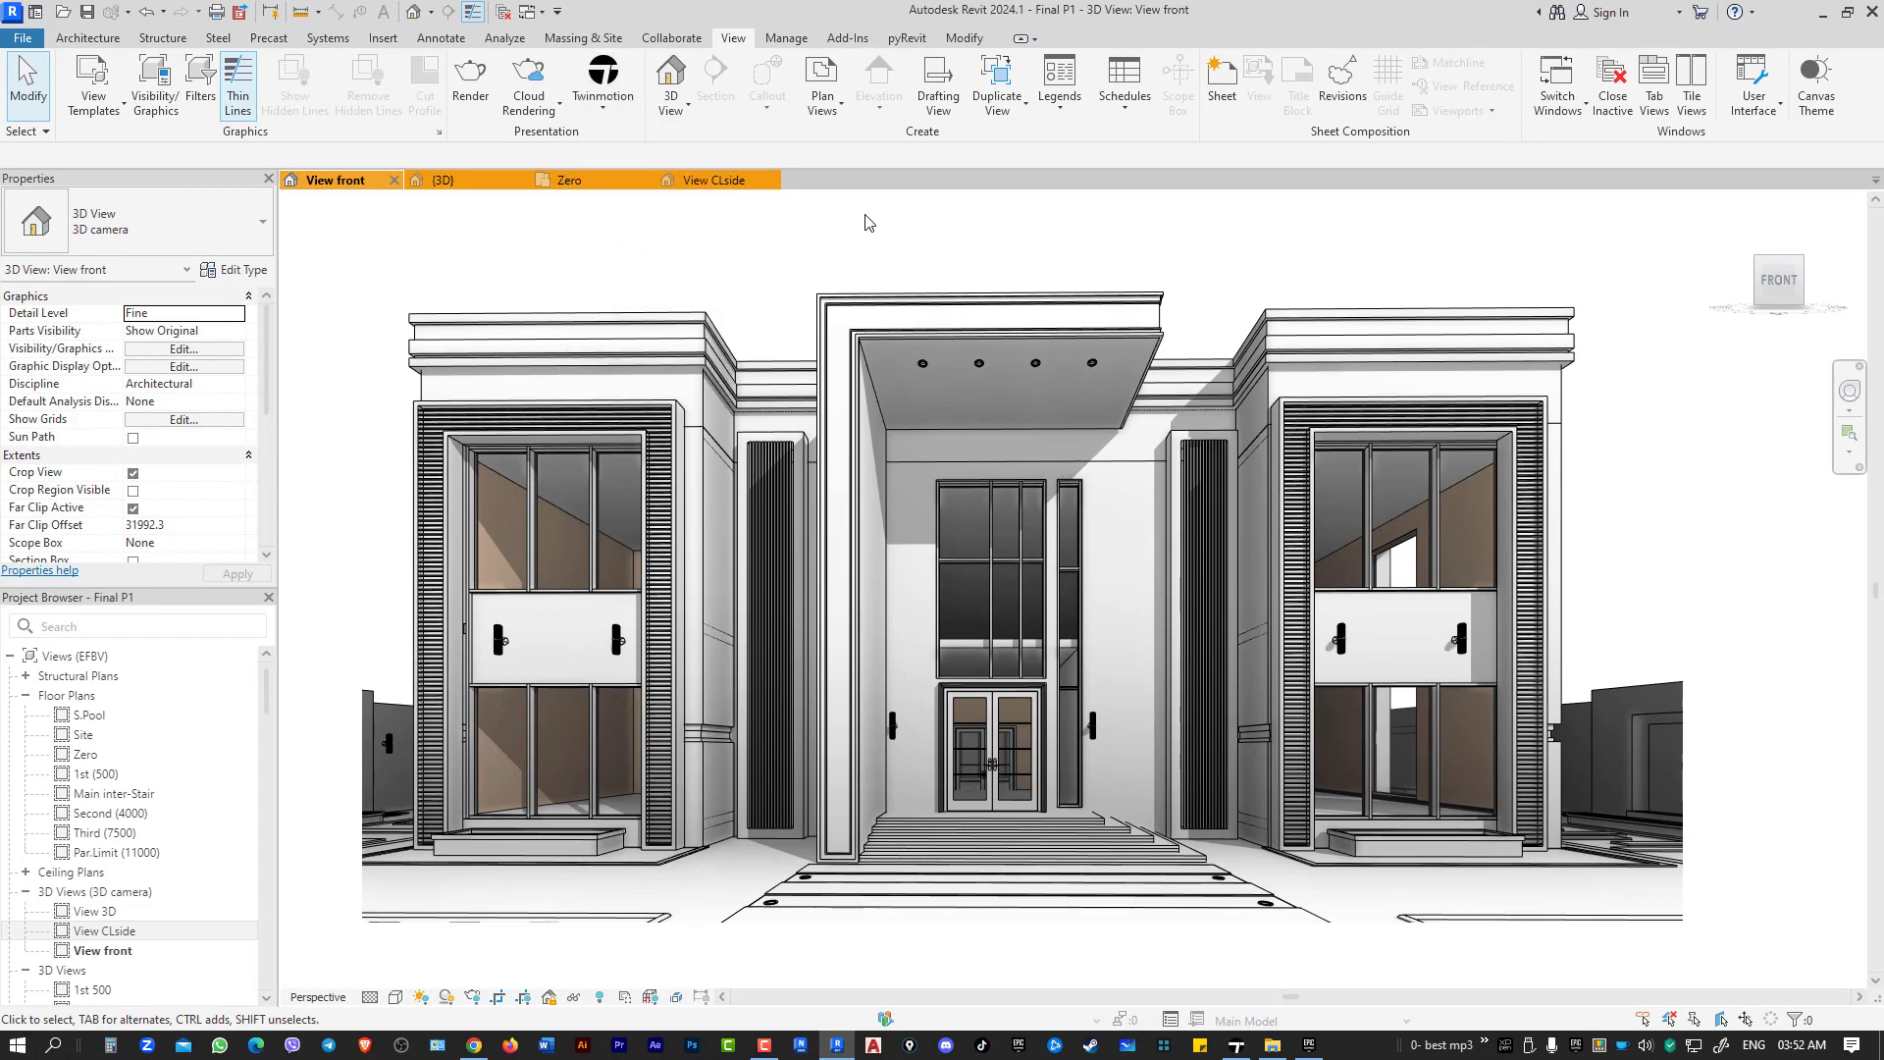
pyautogui.click(1309, 1044)
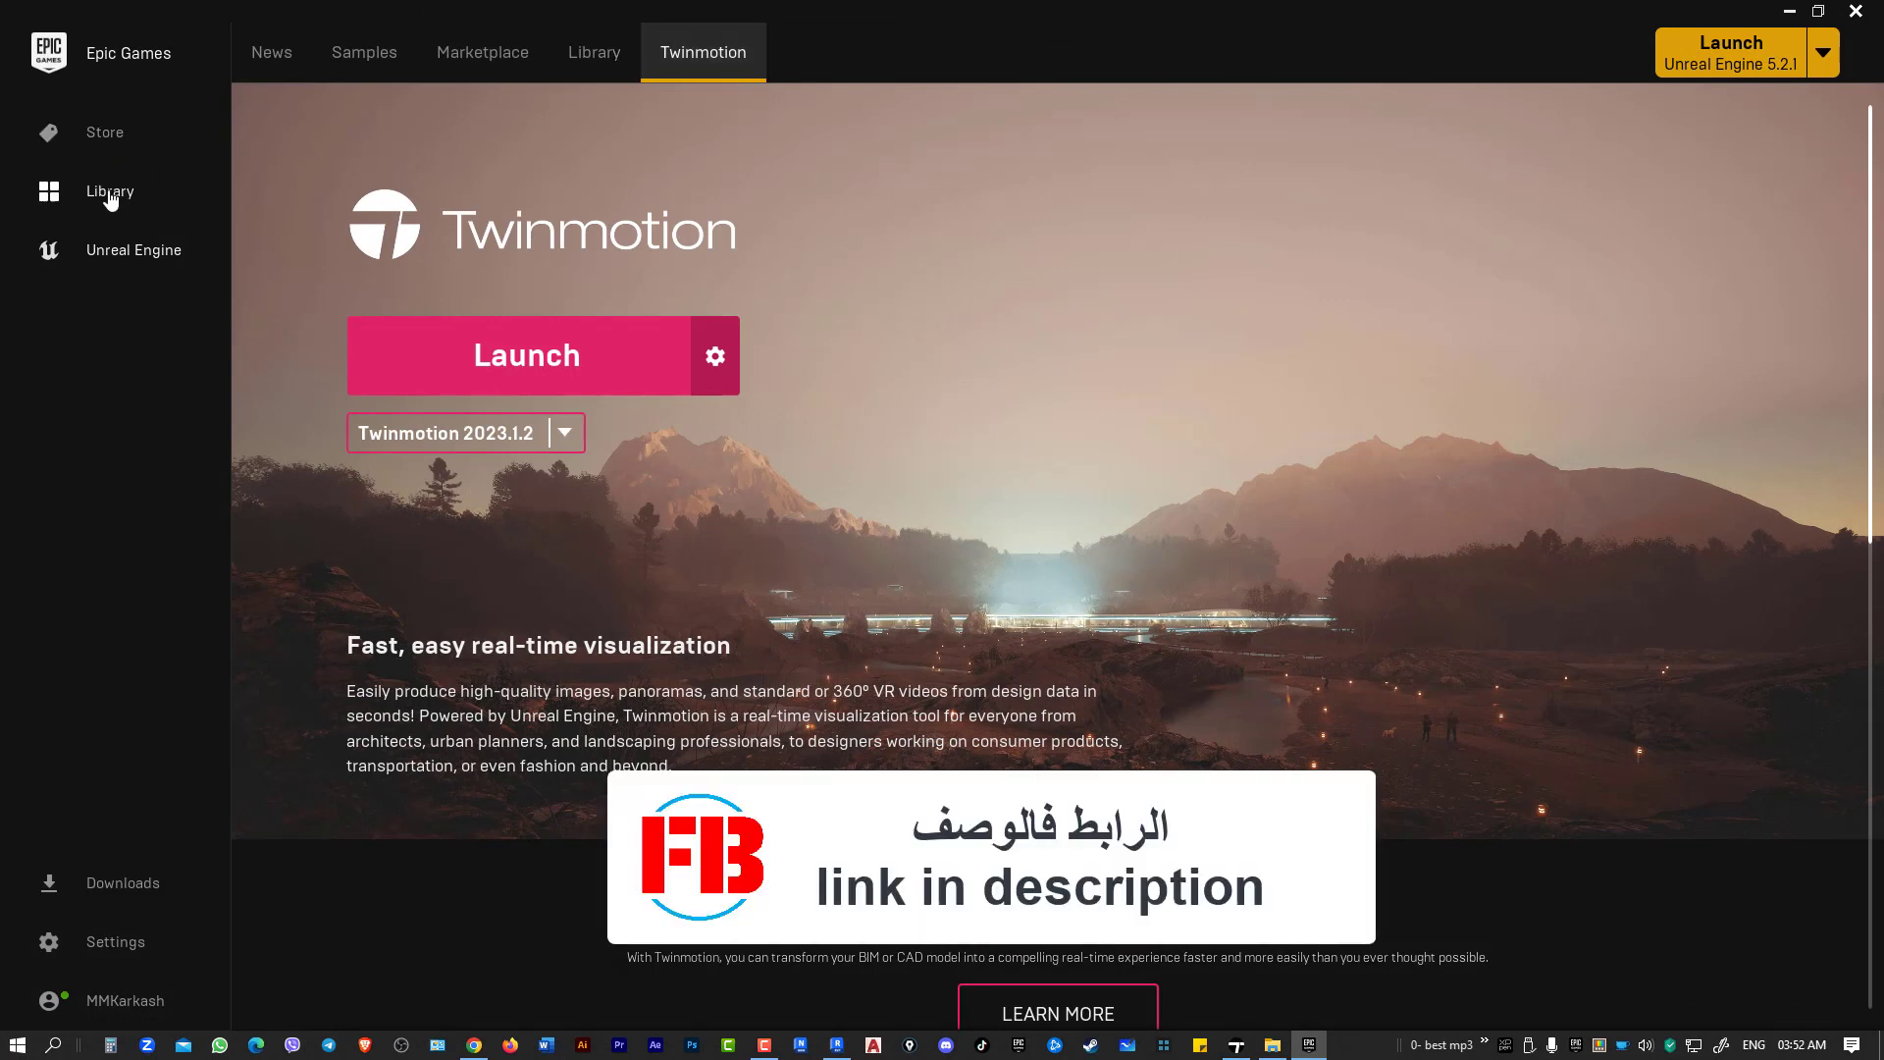
# - Open the launcher Library and scroll through the twinmotion.com download page
pyautogui.click(111, 196)
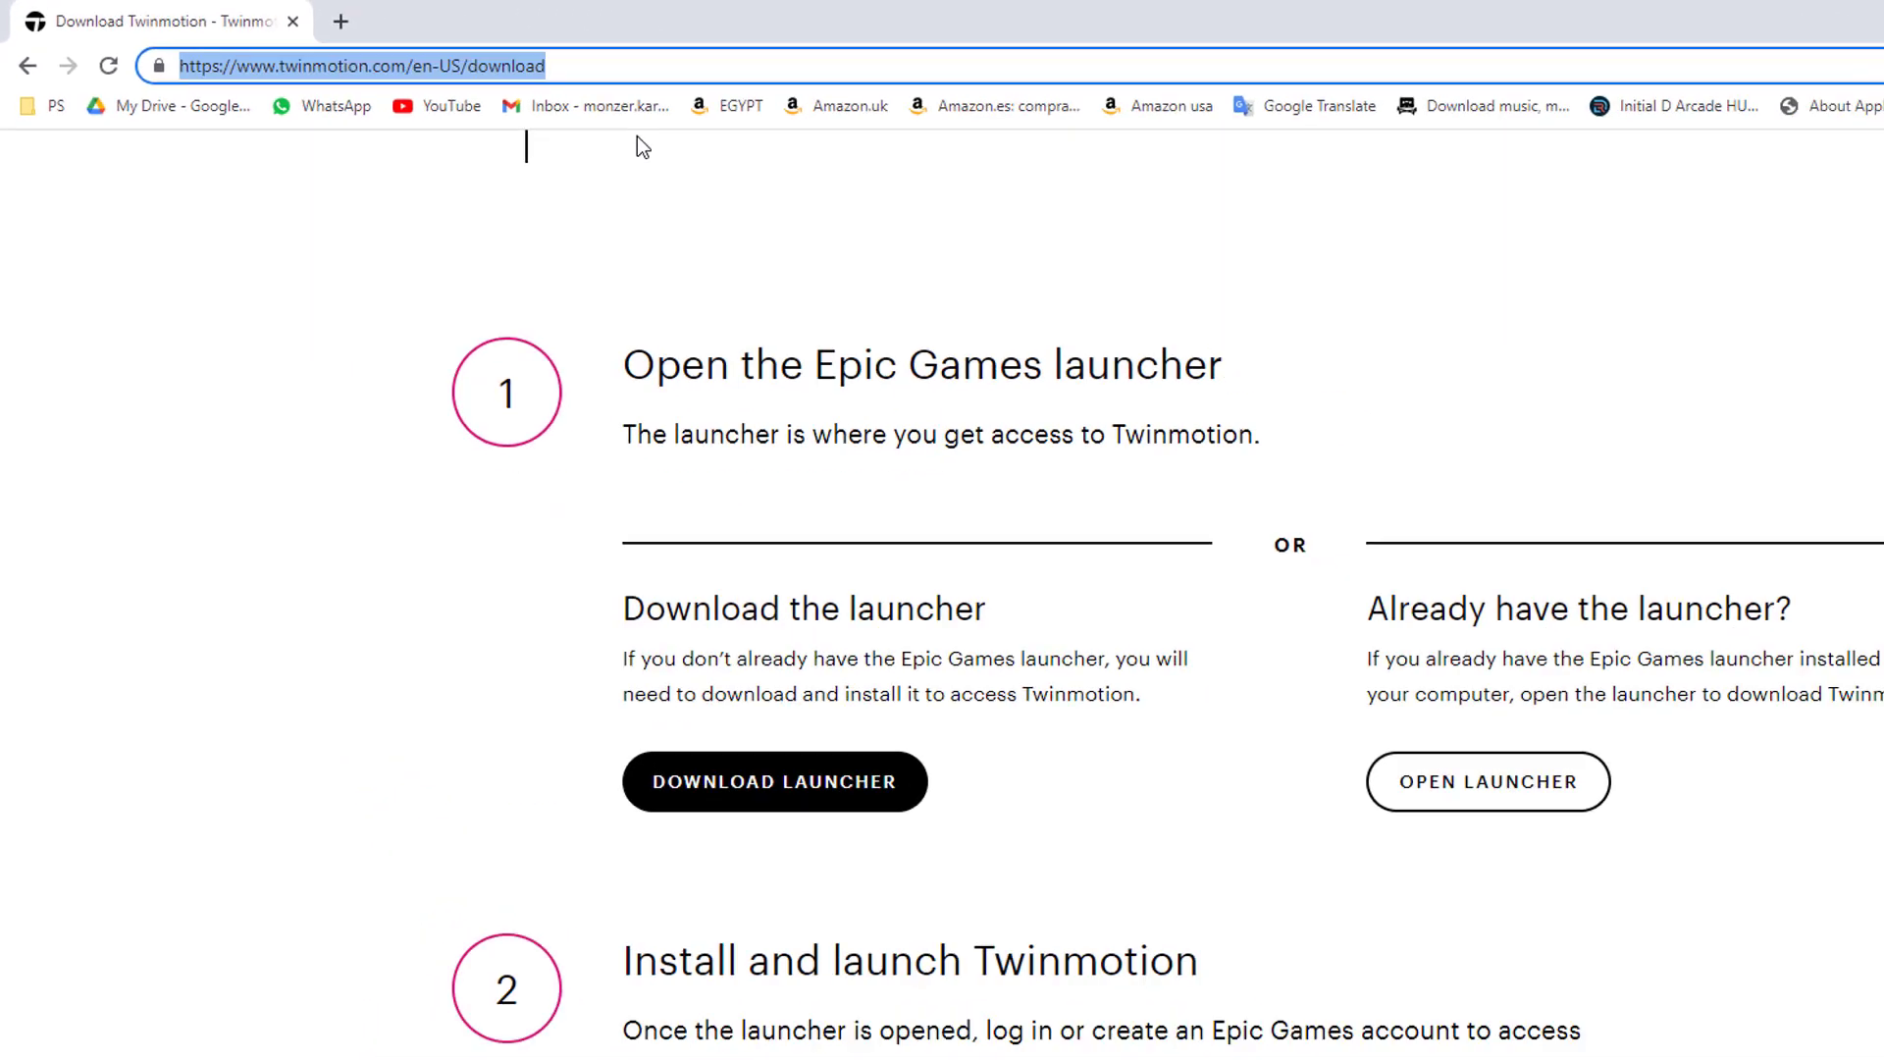
pyautogui.scroll(4, 1060, 497)
pyautogui.scroll(-4, 1011, 454)
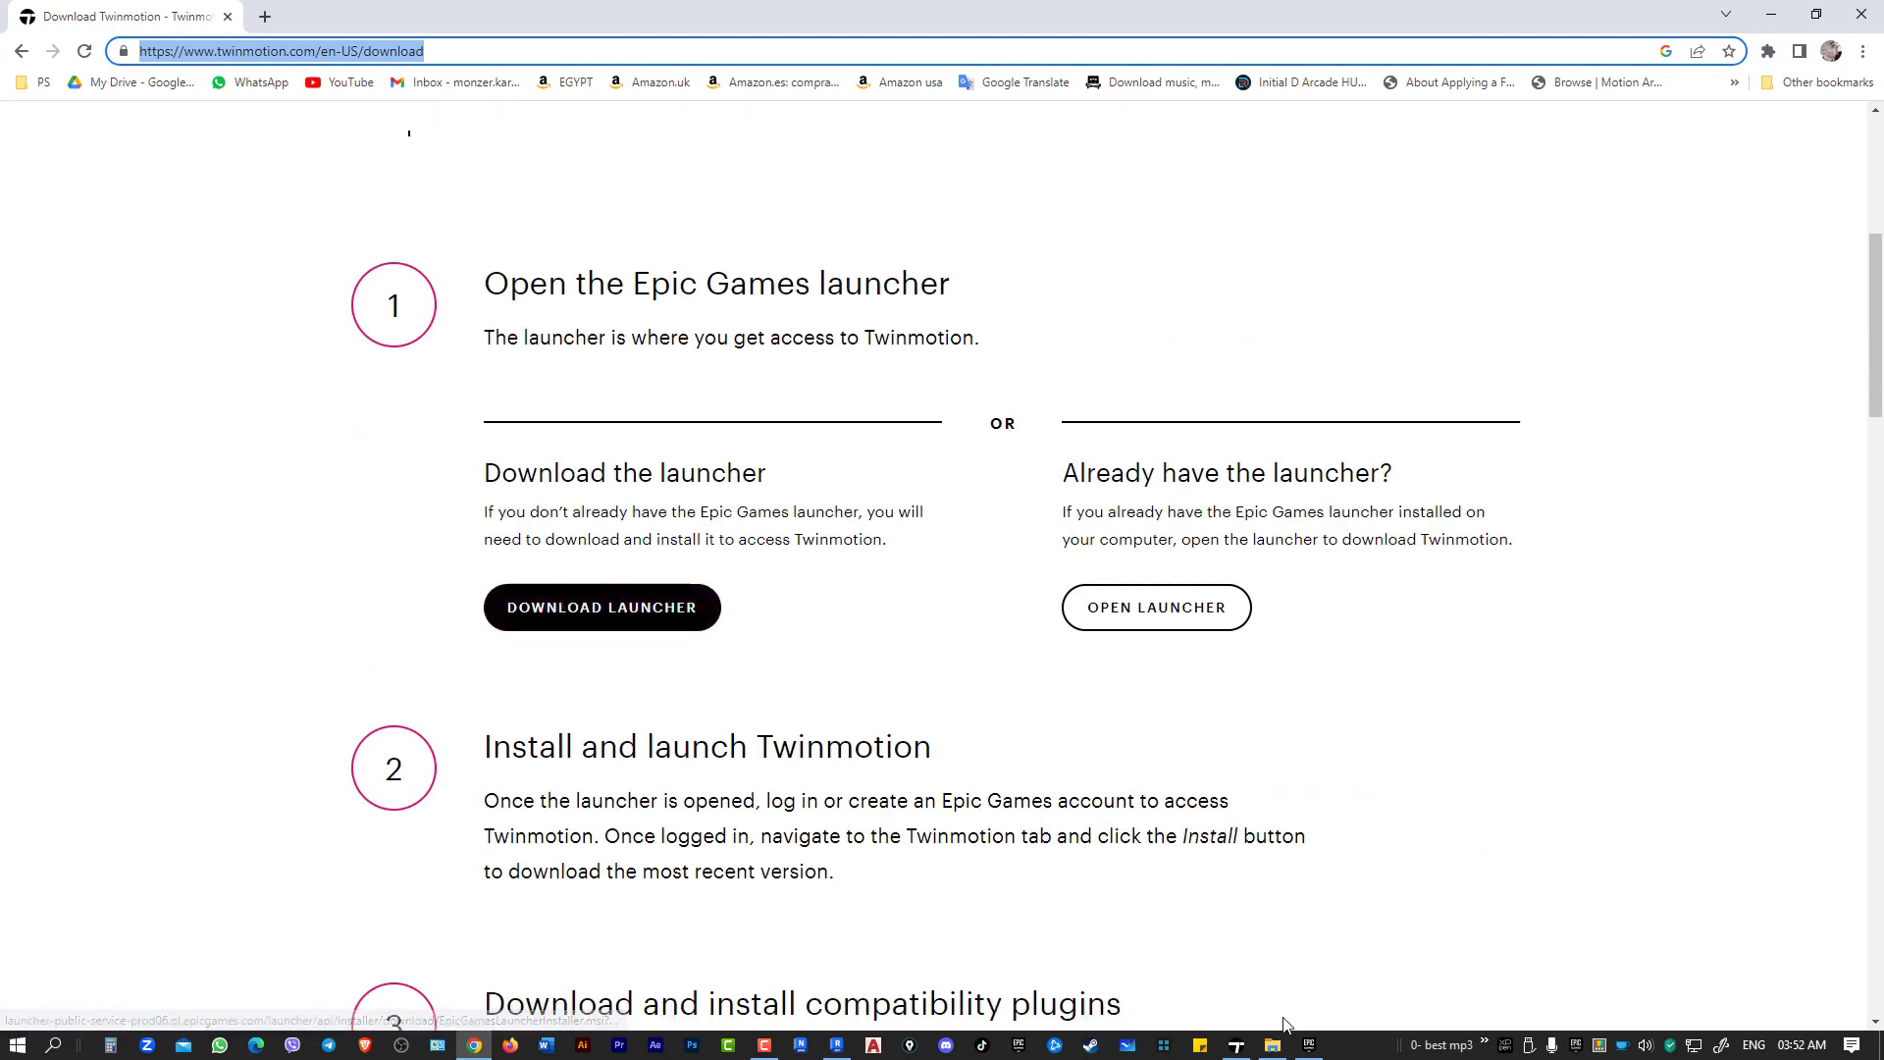
# - Bring the Epic Games Launcher forward on its Unreal Engine section with Twinmotion
pyautogui.click(1310, 1048)
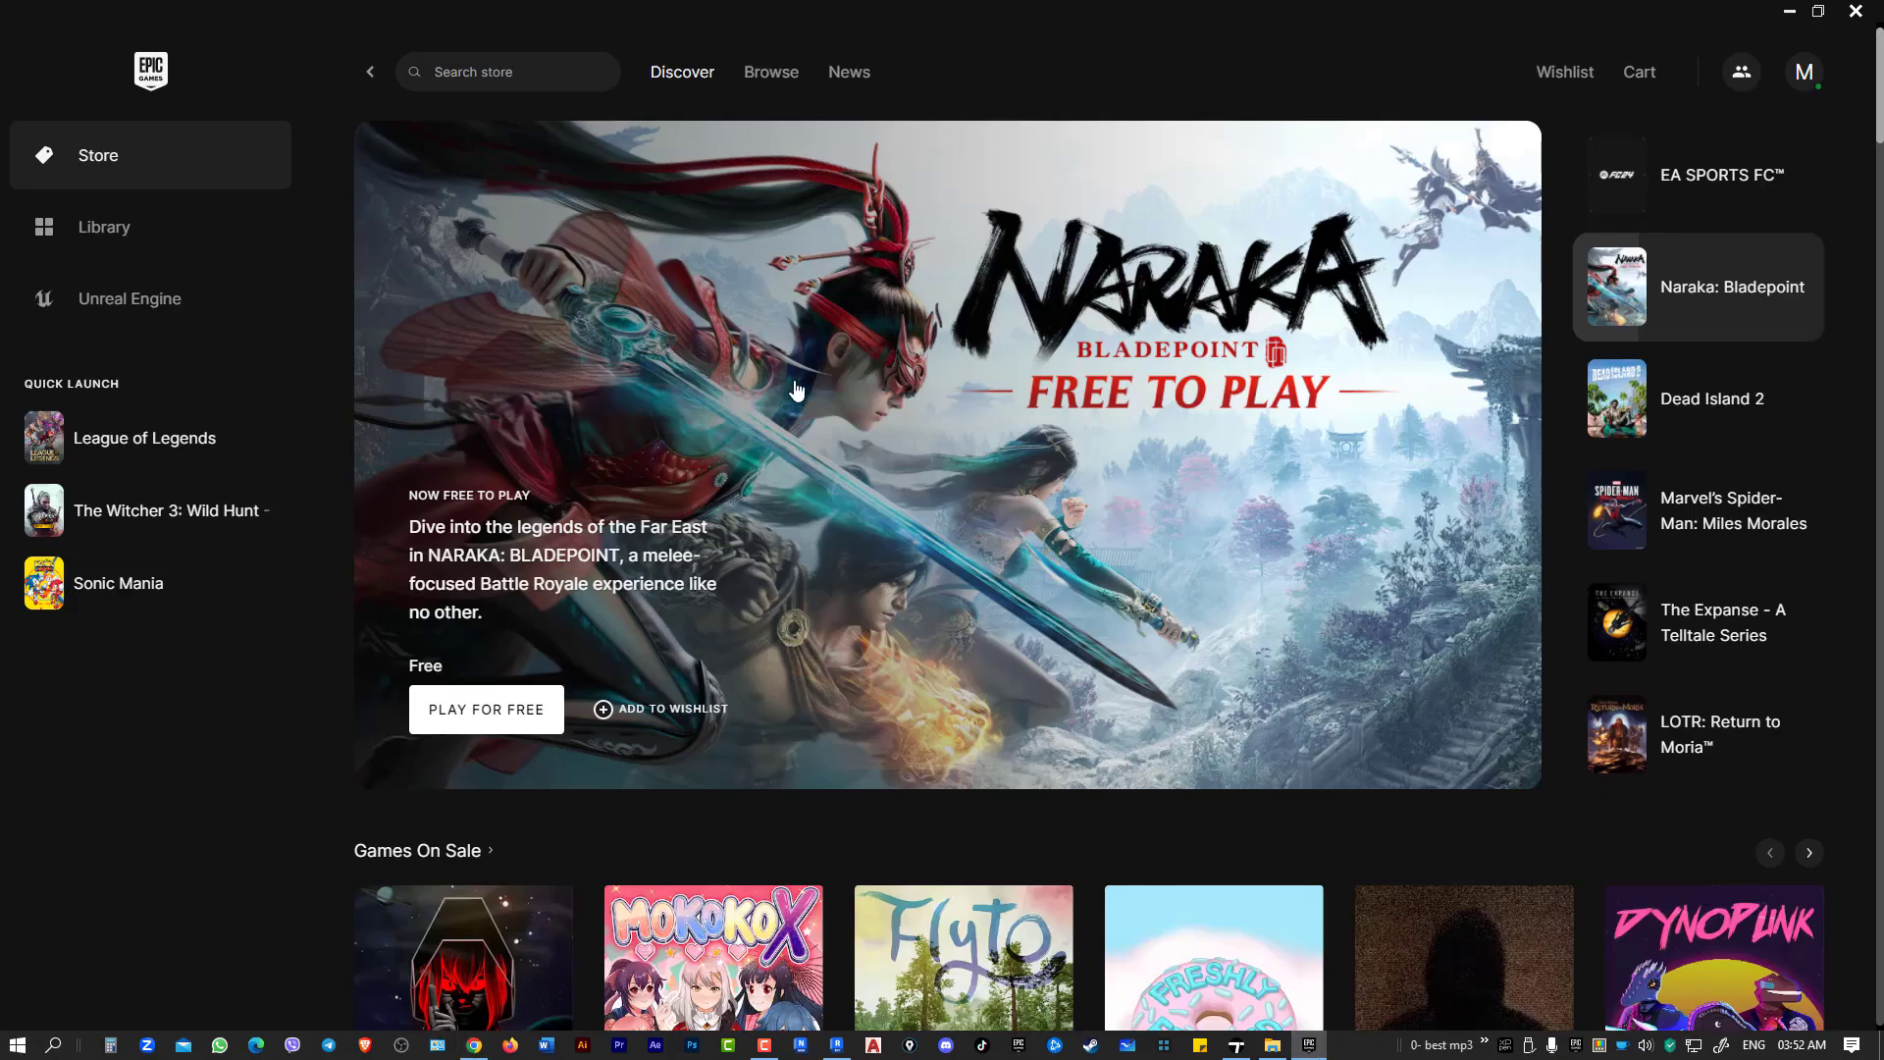
pyautogui.click(123, 314)
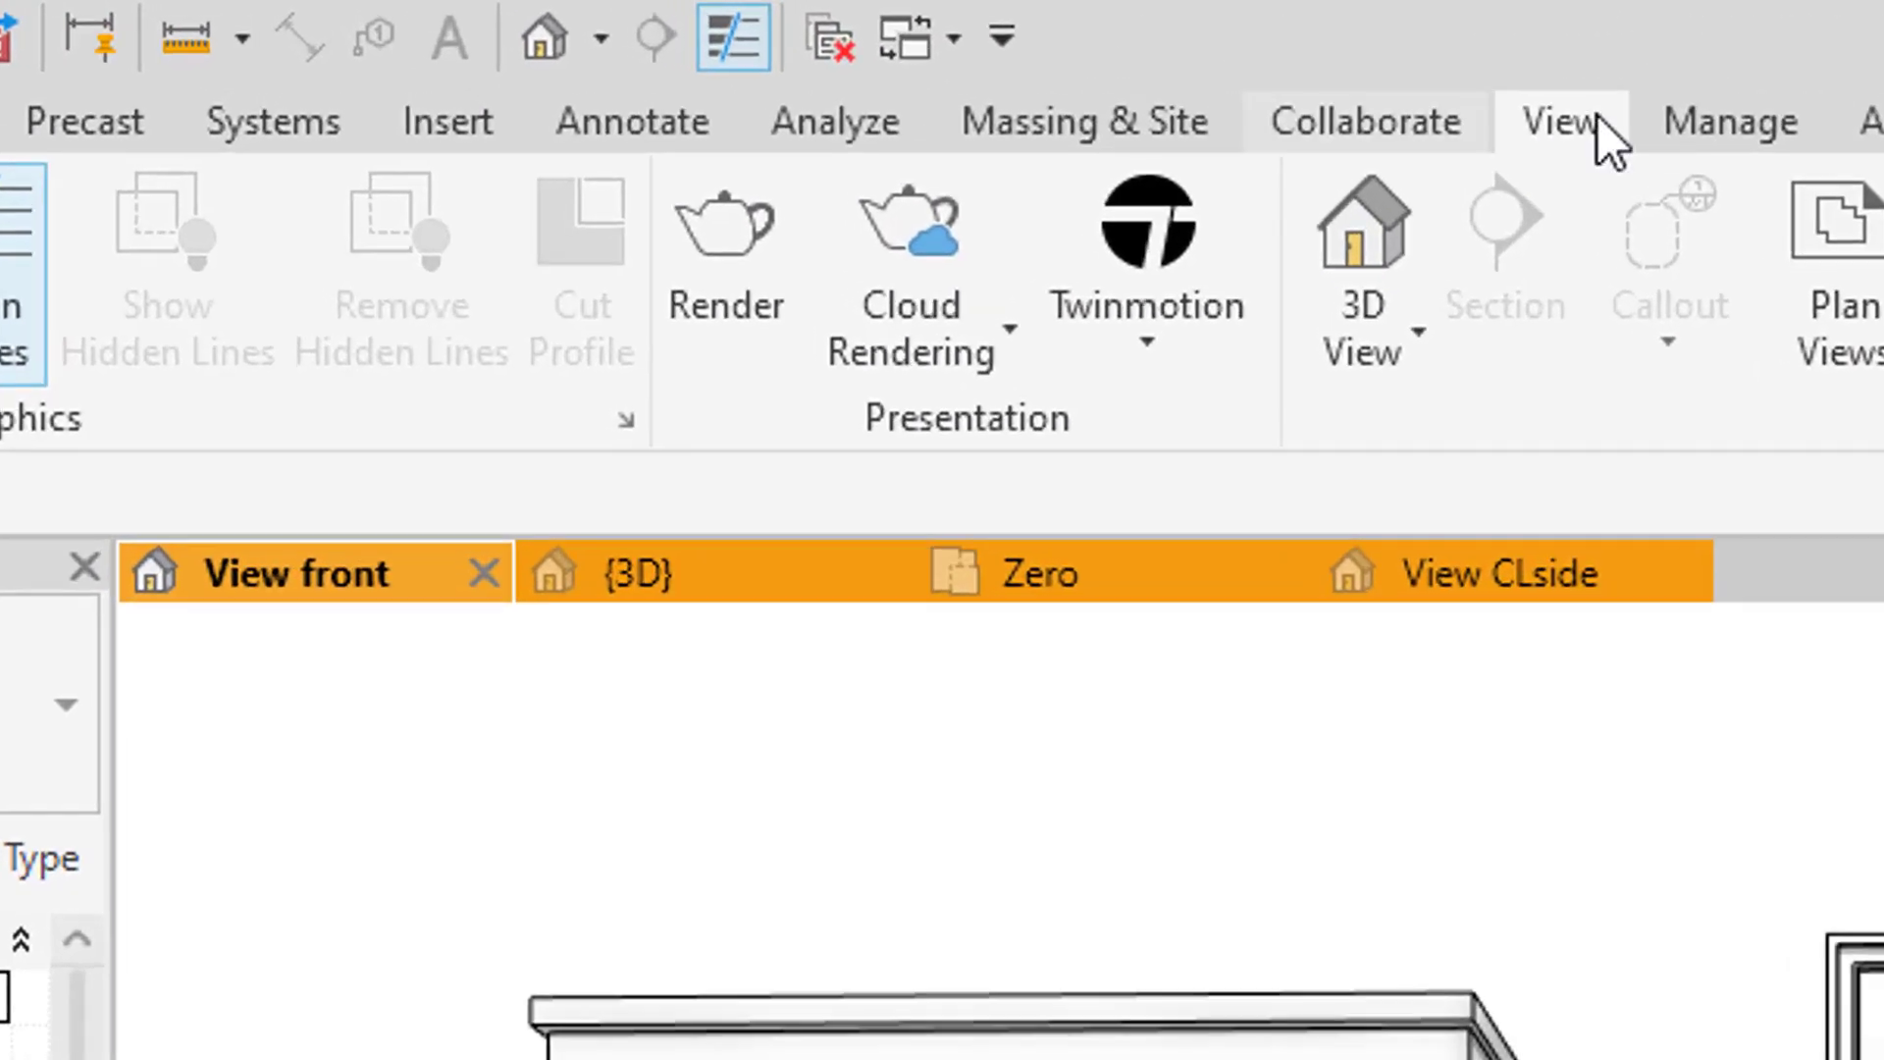
# - Check the Twinmotion link options twice without choosing, then show the {3D} site overview
pyautogui.click(1148, 324)
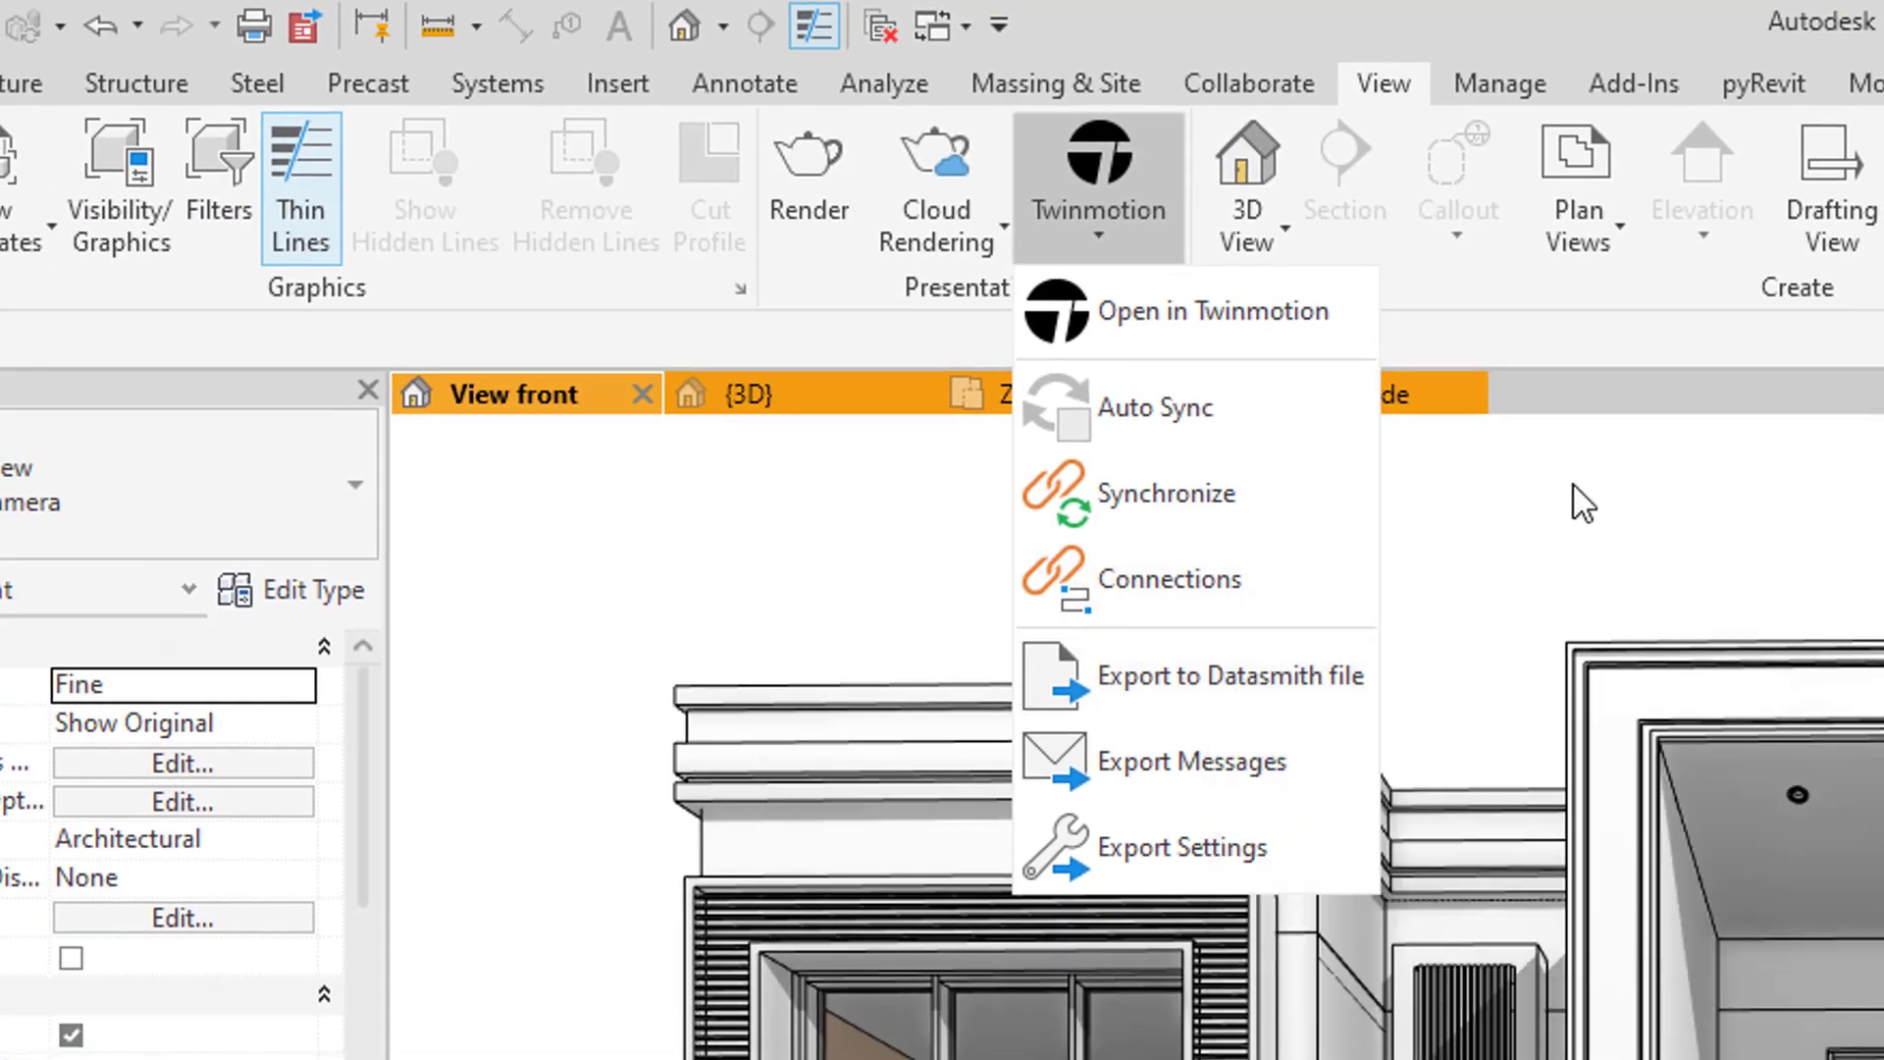
pyautogui.click(1576, 491)
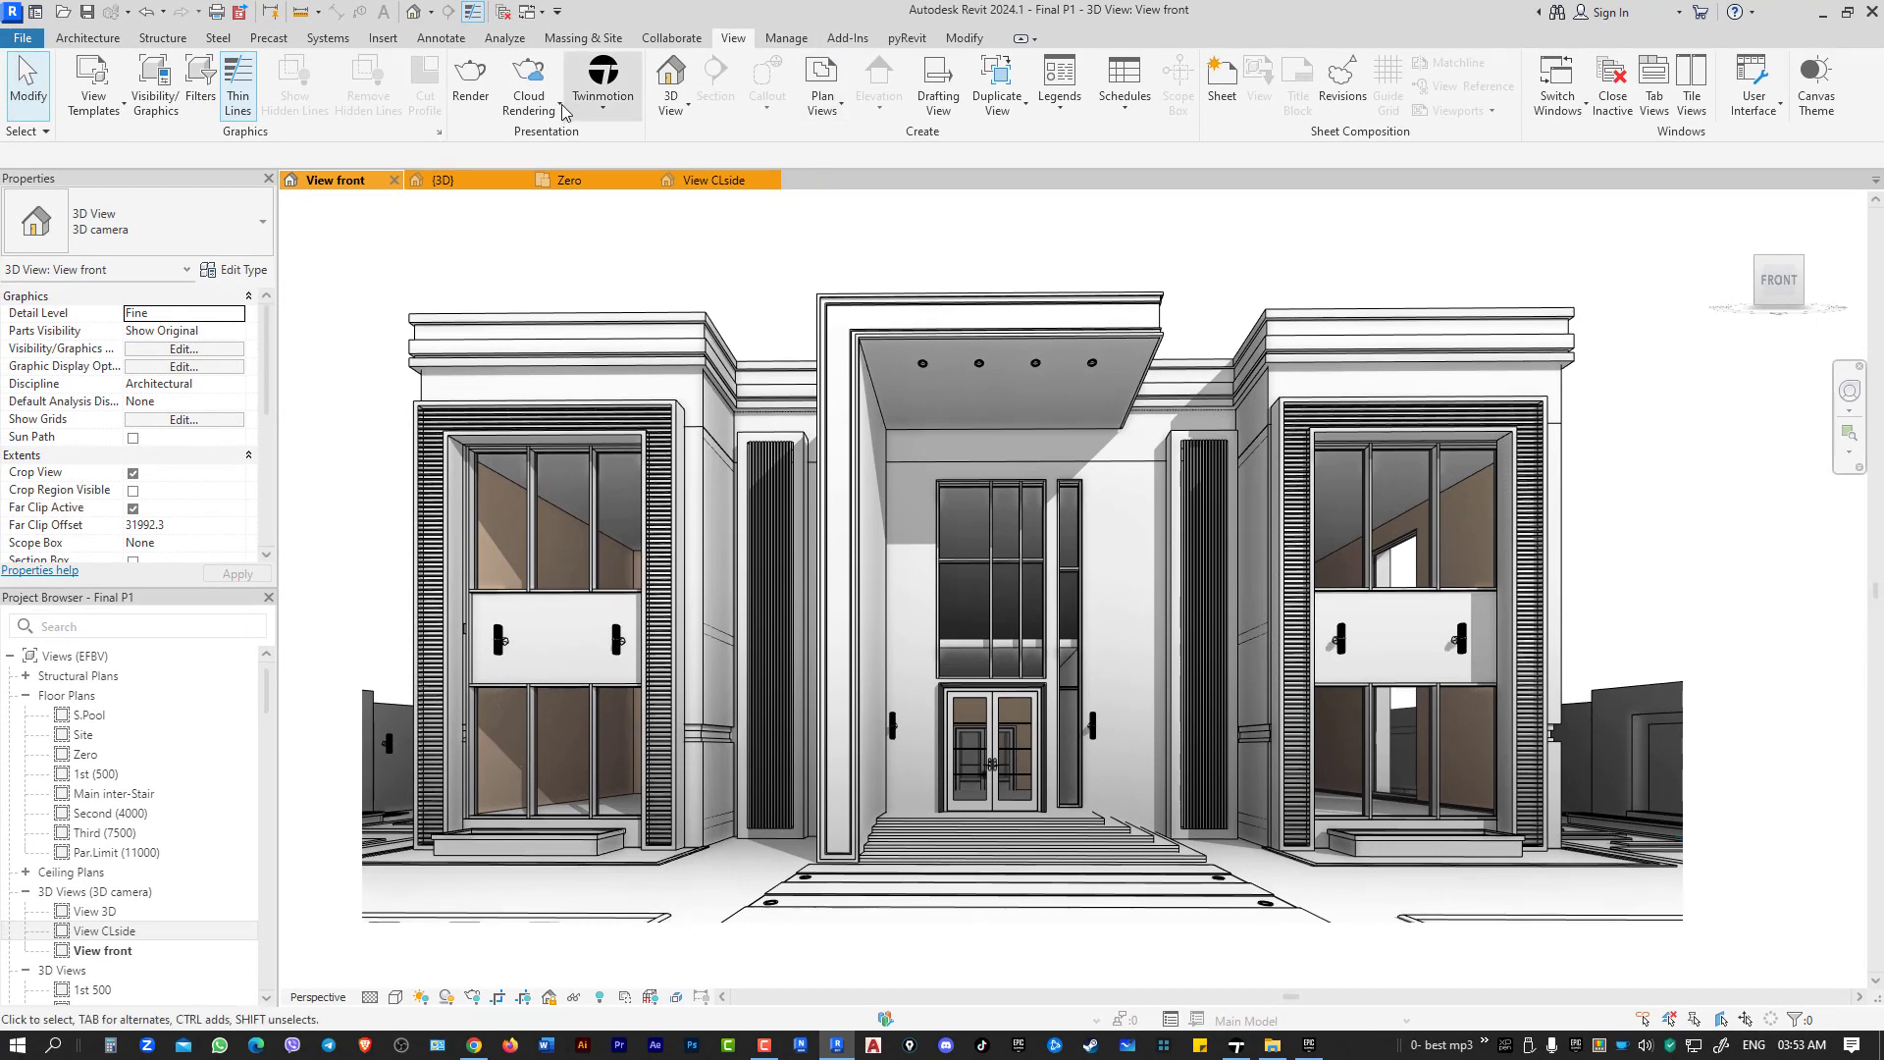
pyautogui.click(593, 118)
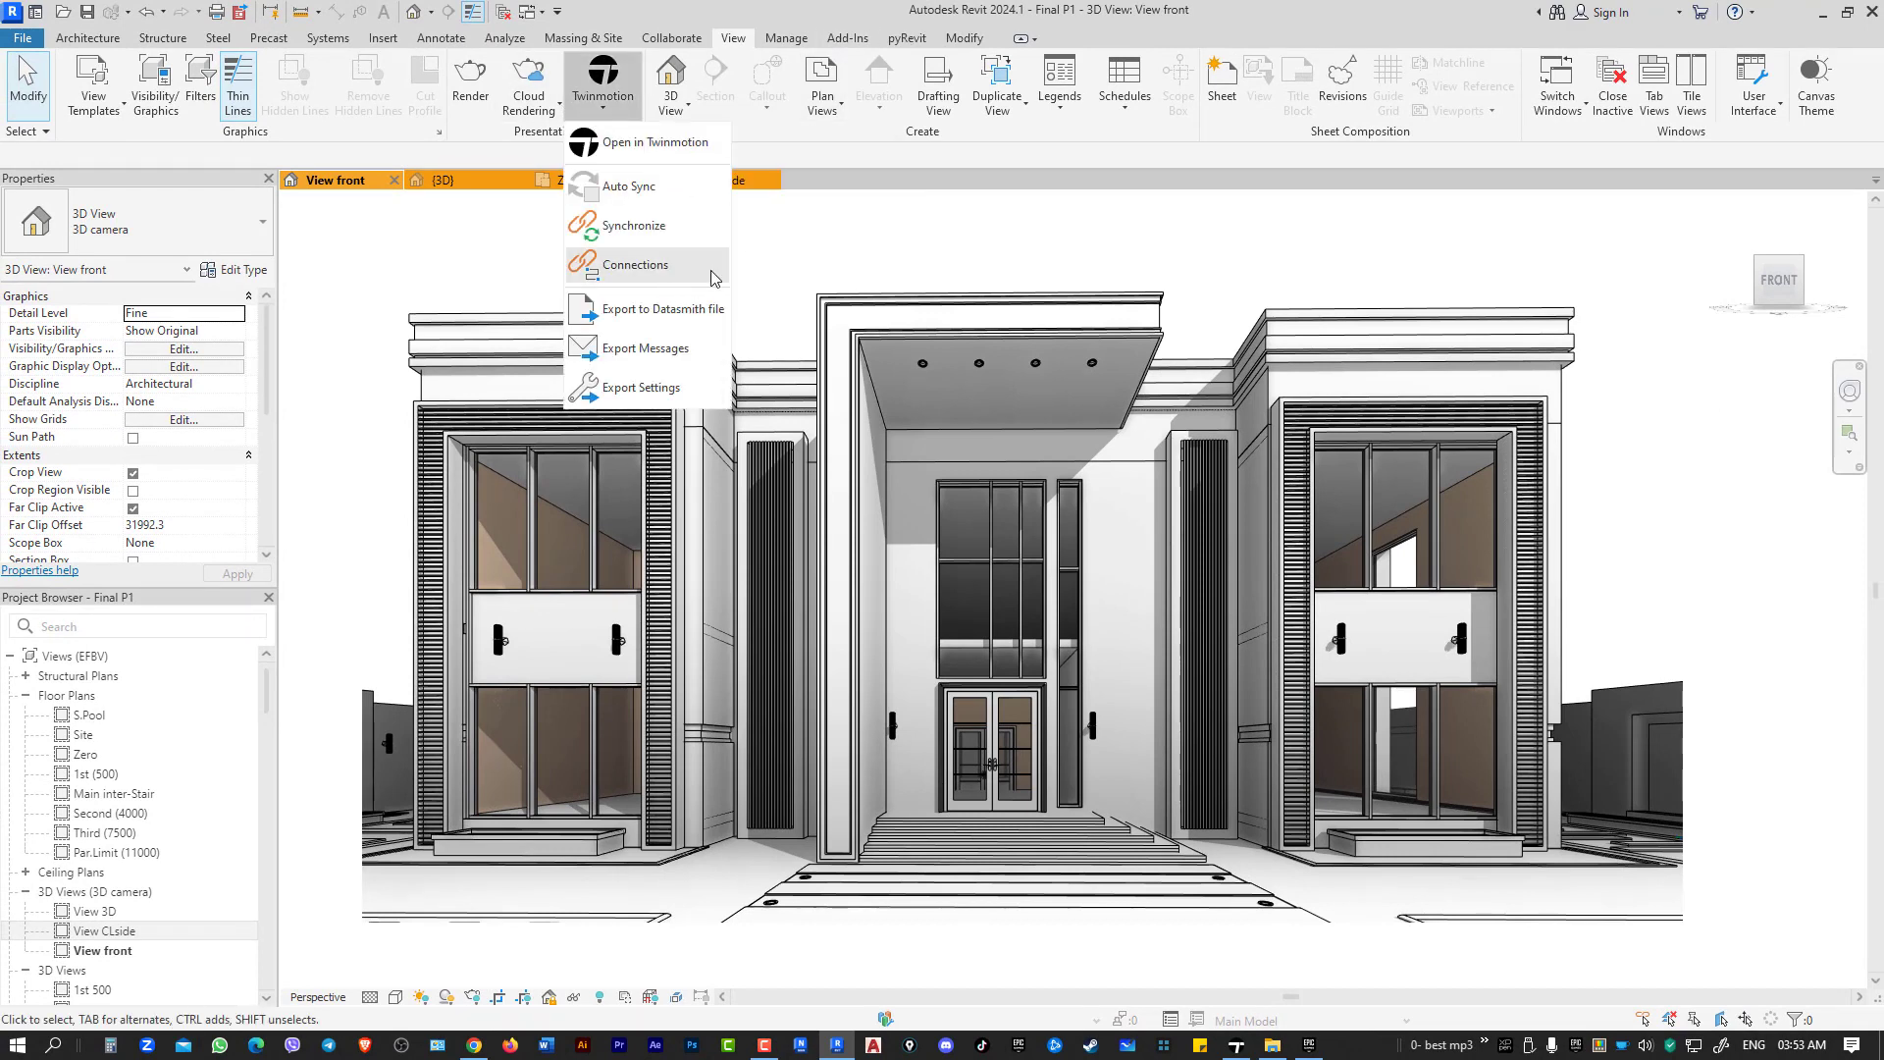
pyautogui.click(839, 260)
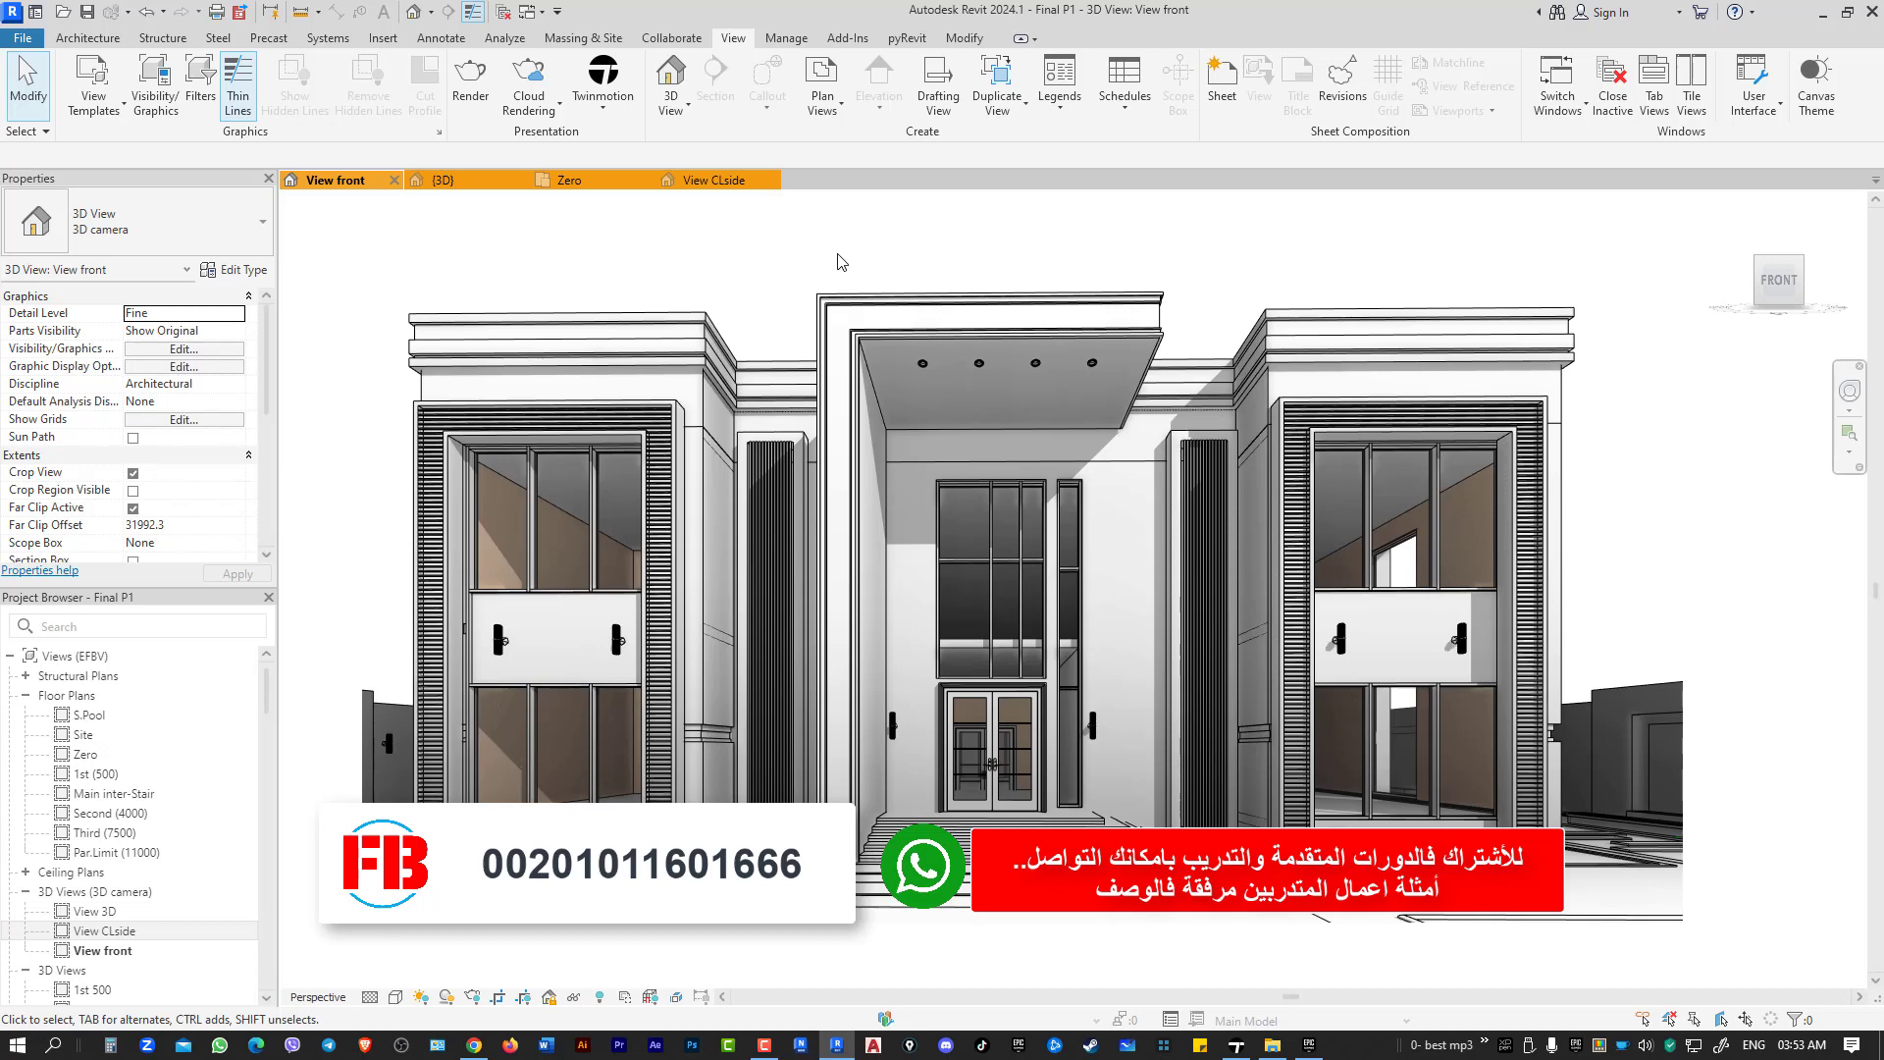
pyautogui.click(413, 14)
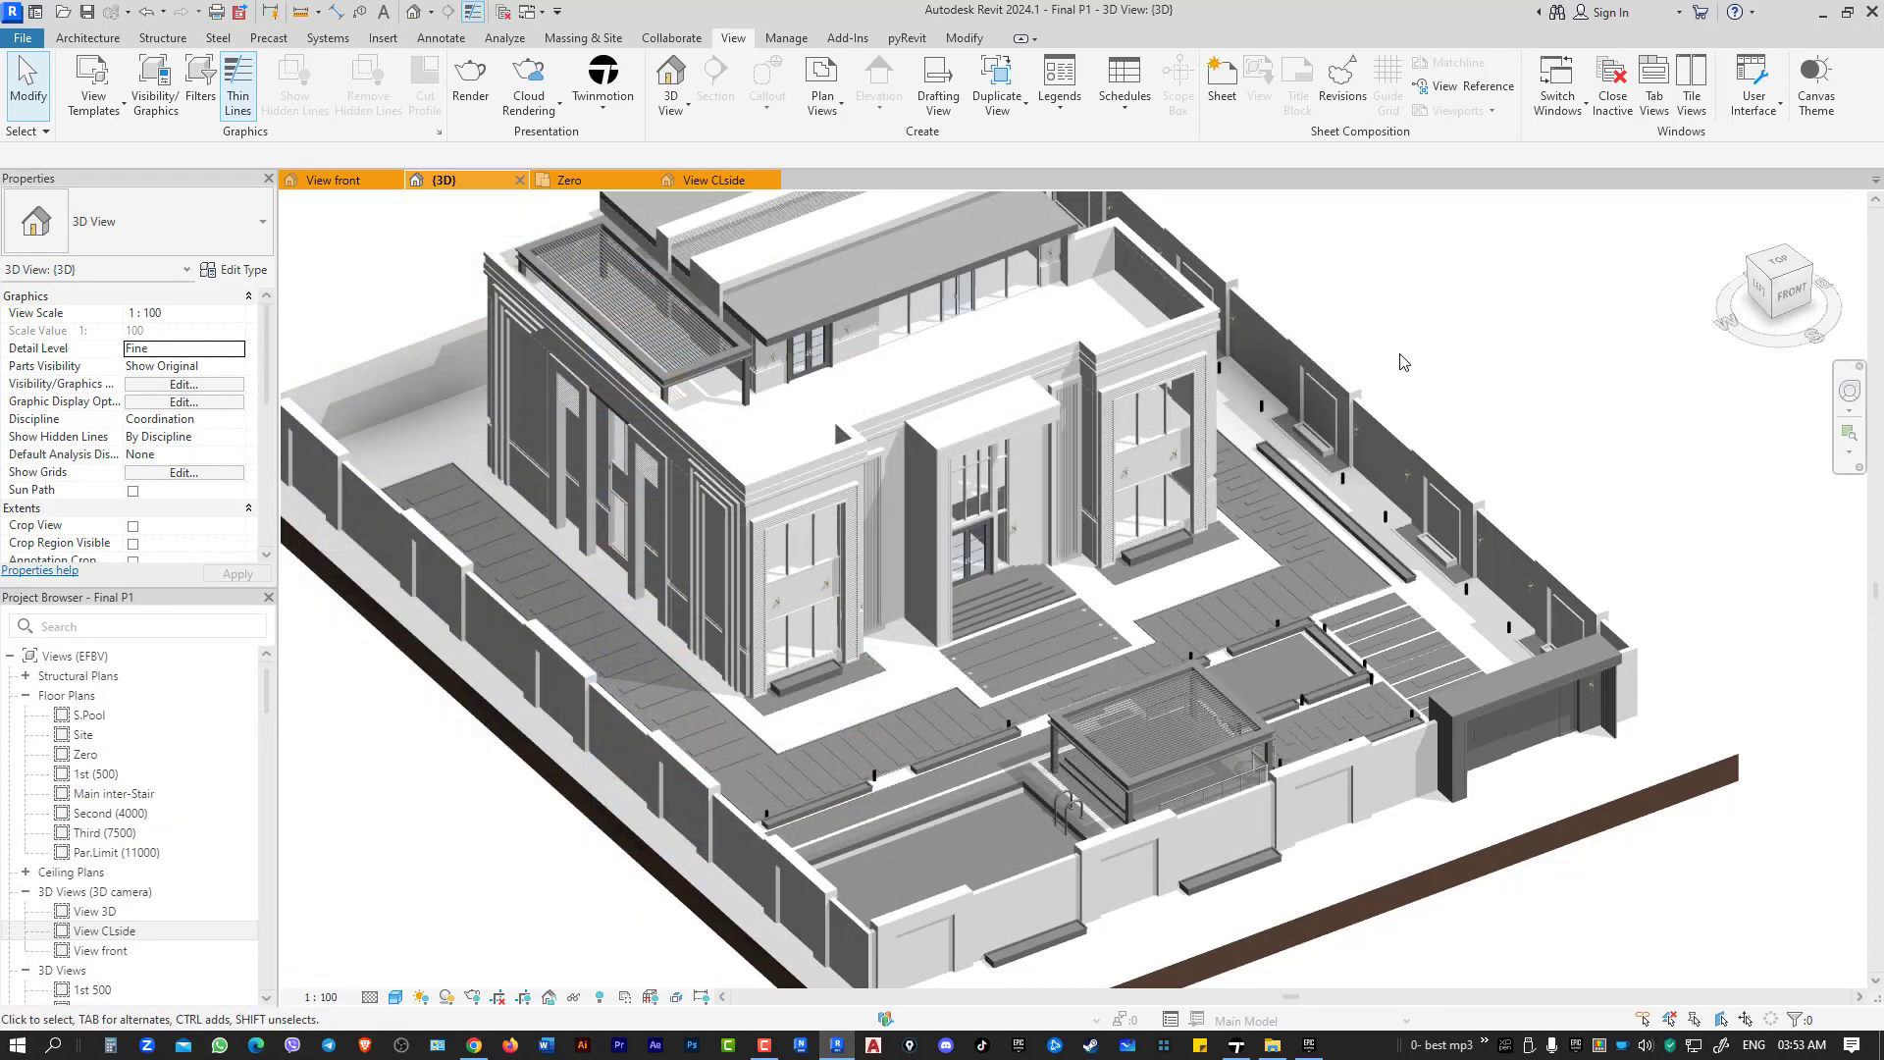
# - Zoom into the front entrance, select the Enter.Main walls, then return to Twinmotion
pyautogui.scroll(2, 785, 441)
pyautogui.scroll(1, 780, 442)
pyautogui.scroll(1, 778, 440)
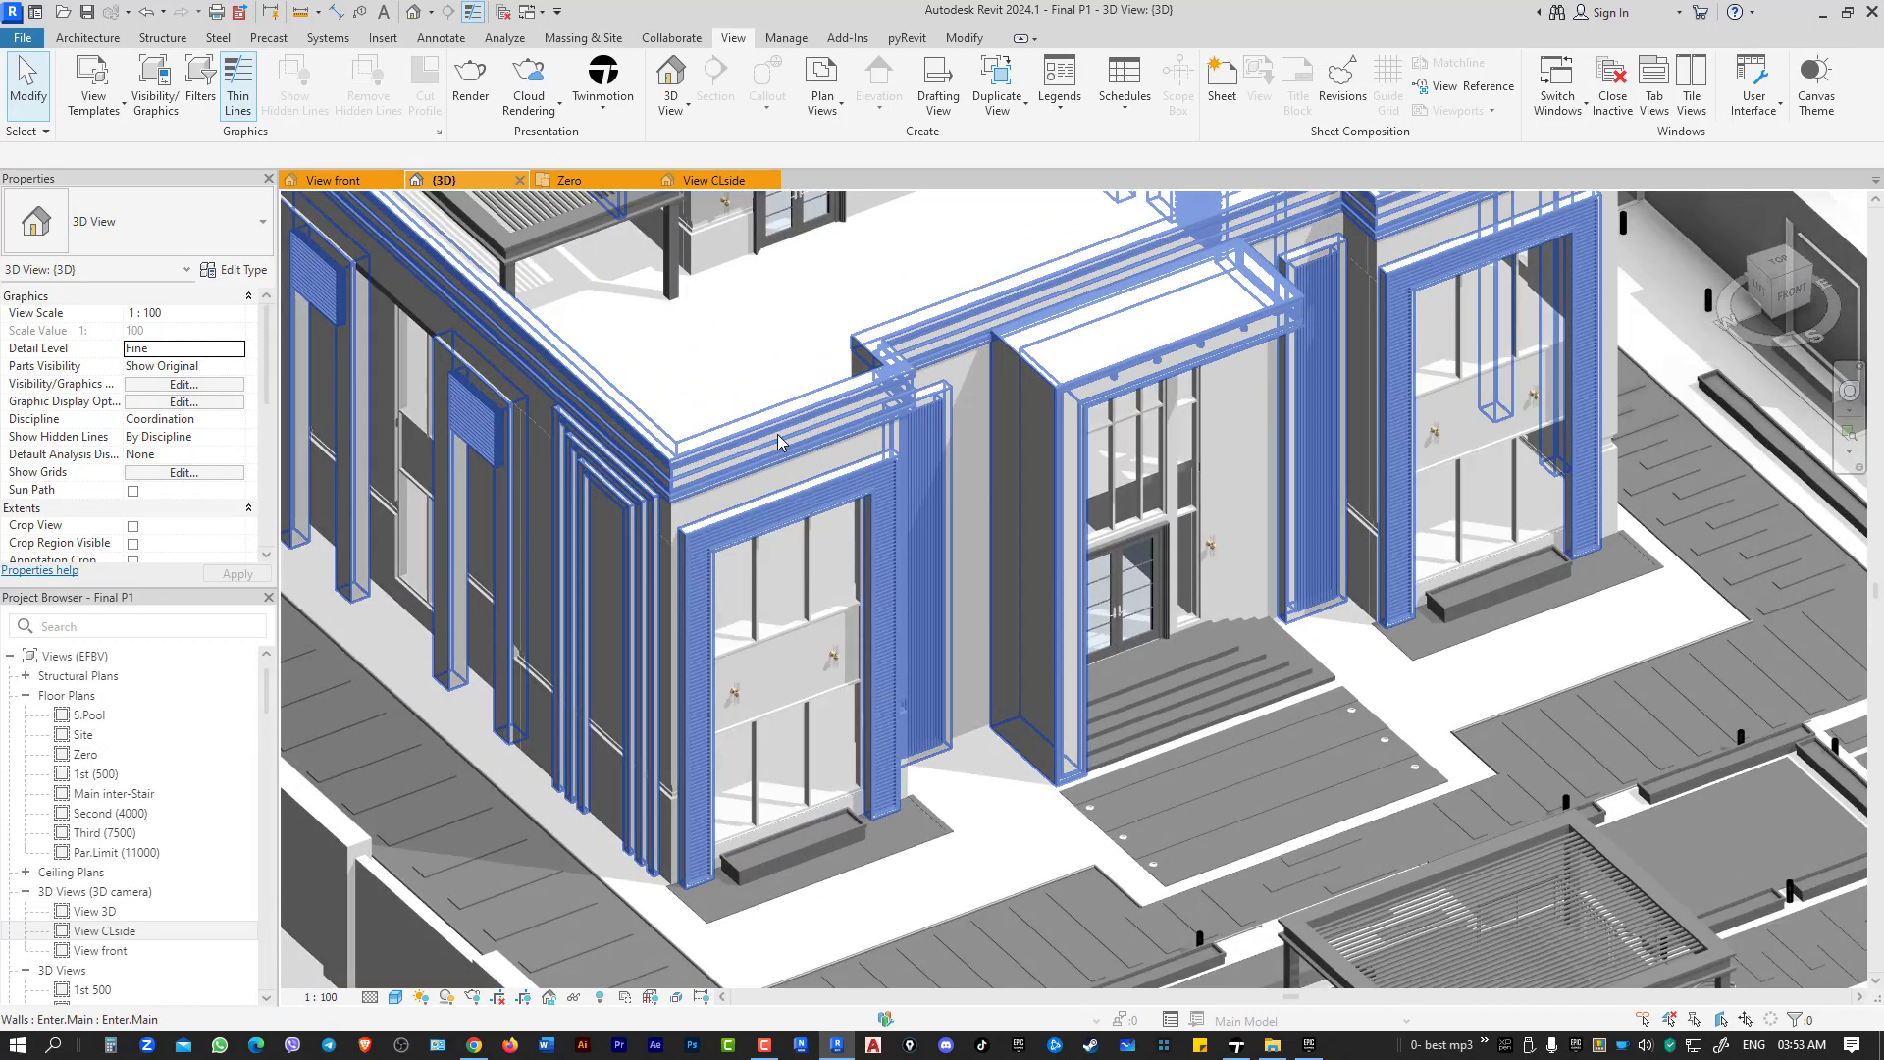
pyautogui.click(753, 449)
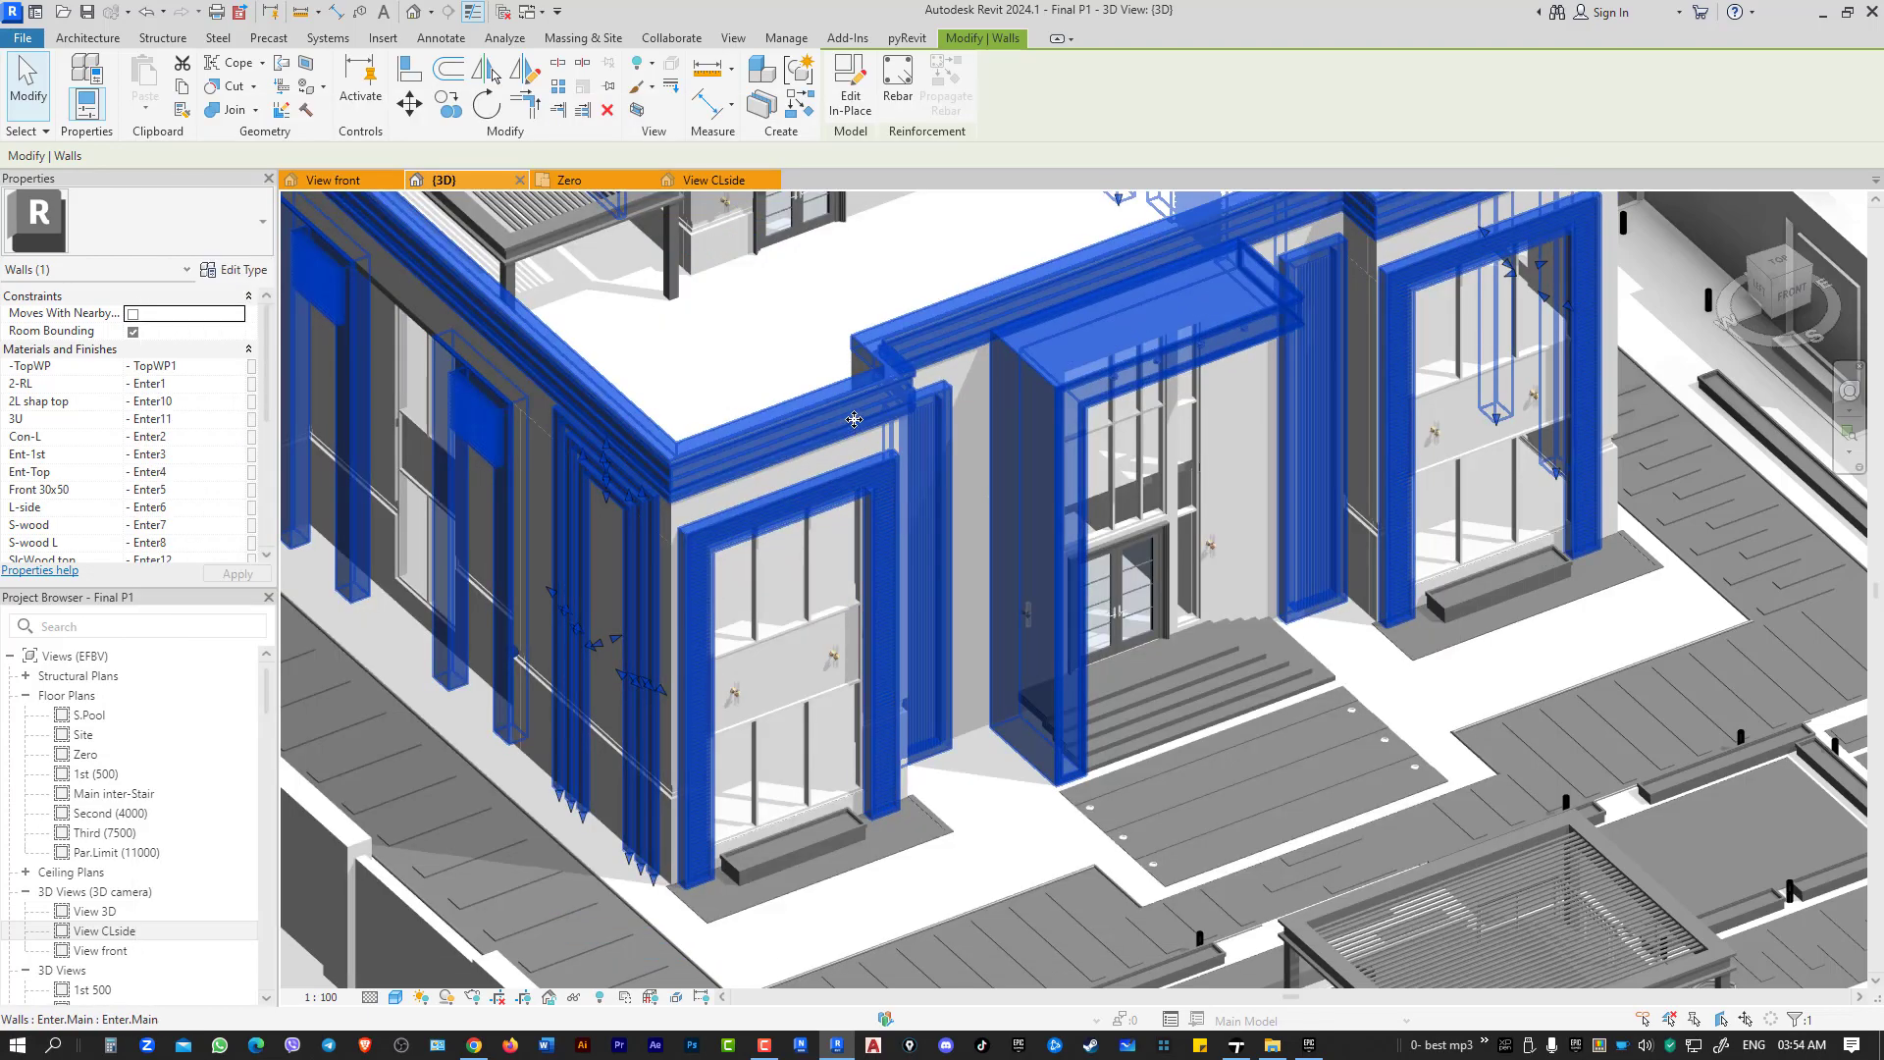
pyautogui.scroll(-3, 854, 419)
pyautogui.click(1236, 1044)
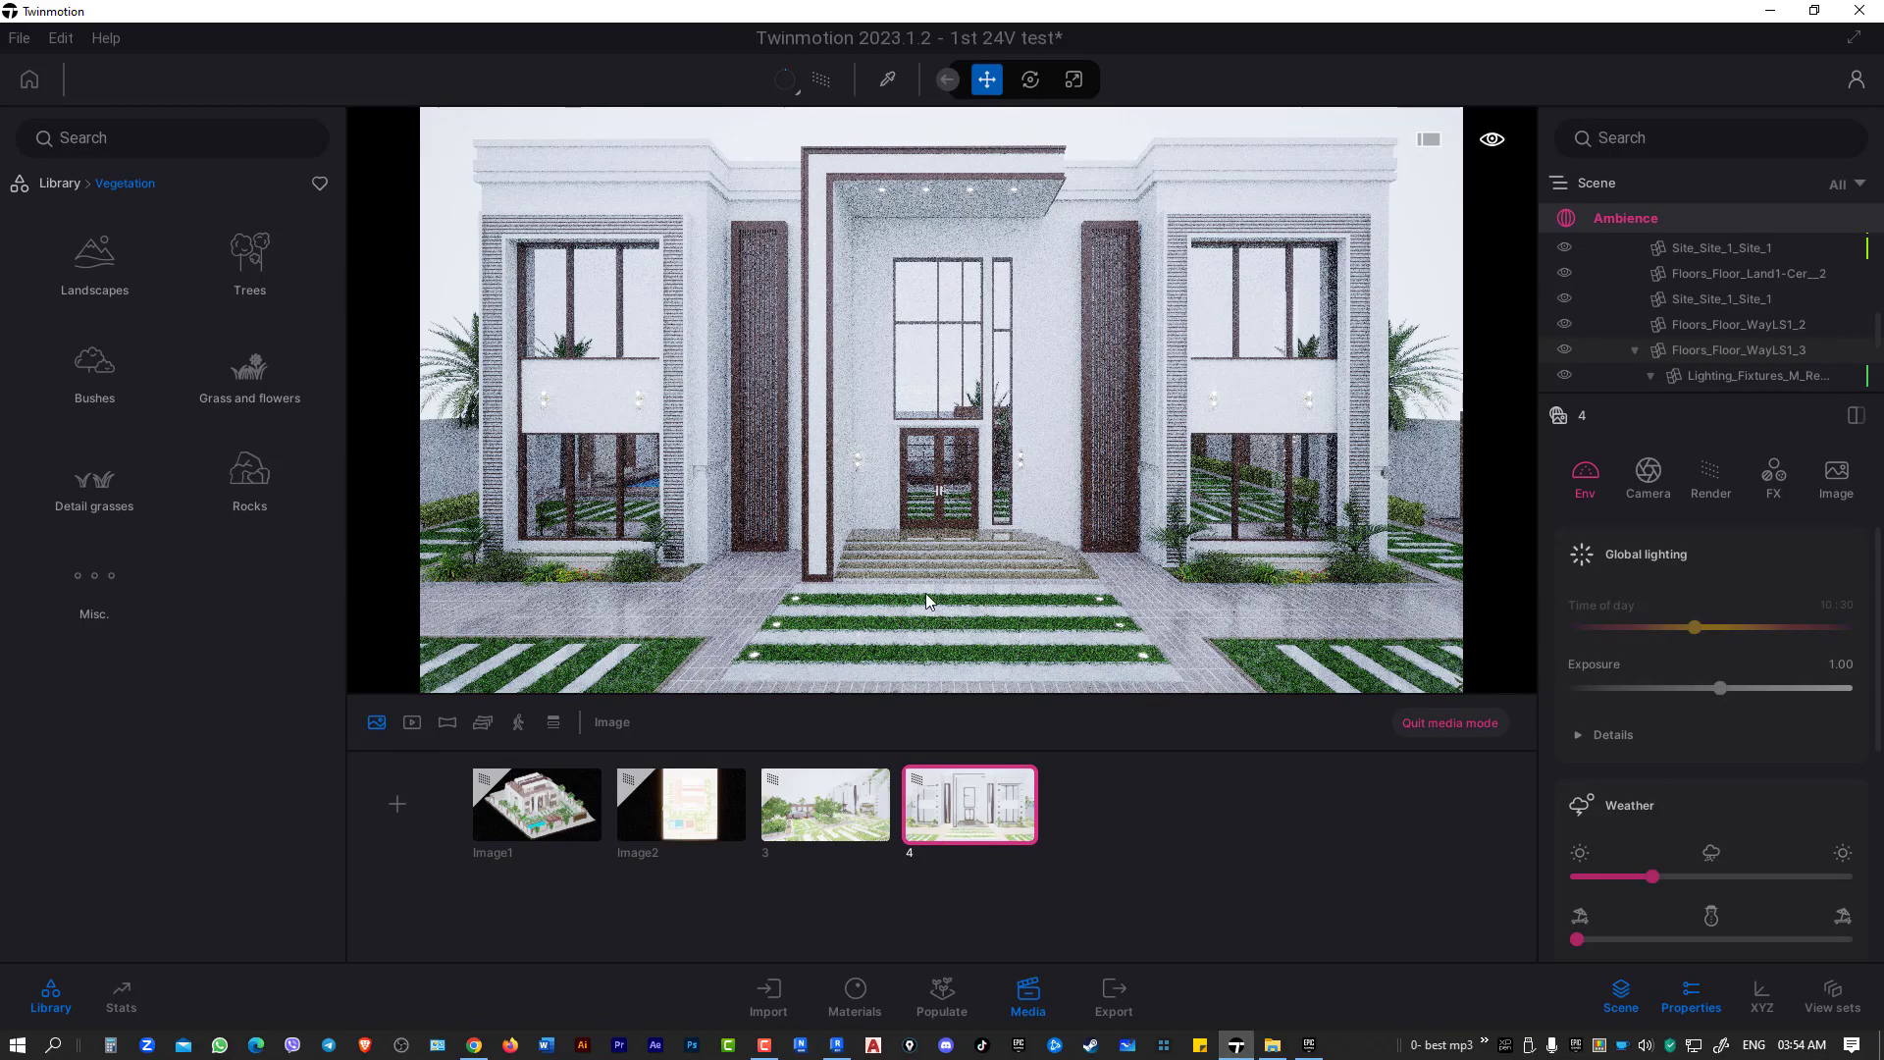
# - Sample the front wall's Matte painted wall material, then path-trace the front view
pyautogui.click(822, 80)
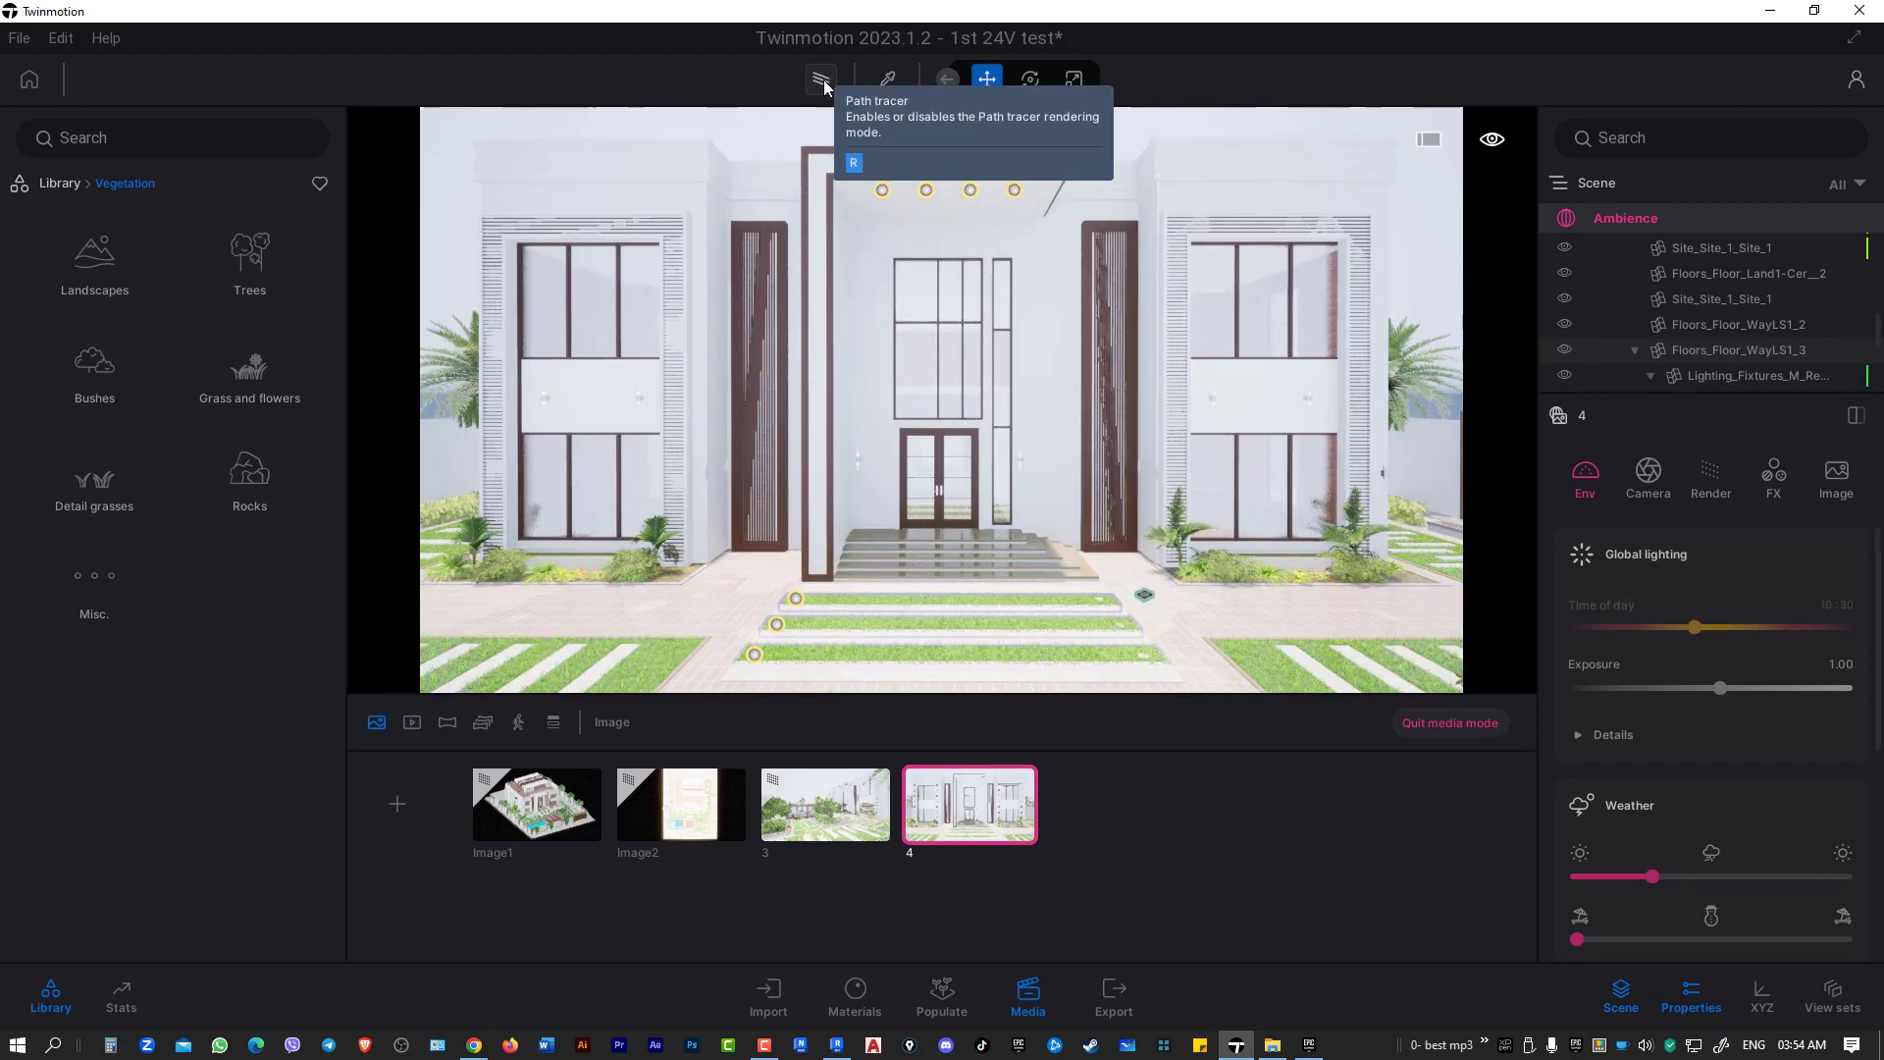
pyautogui.click(886, 80)
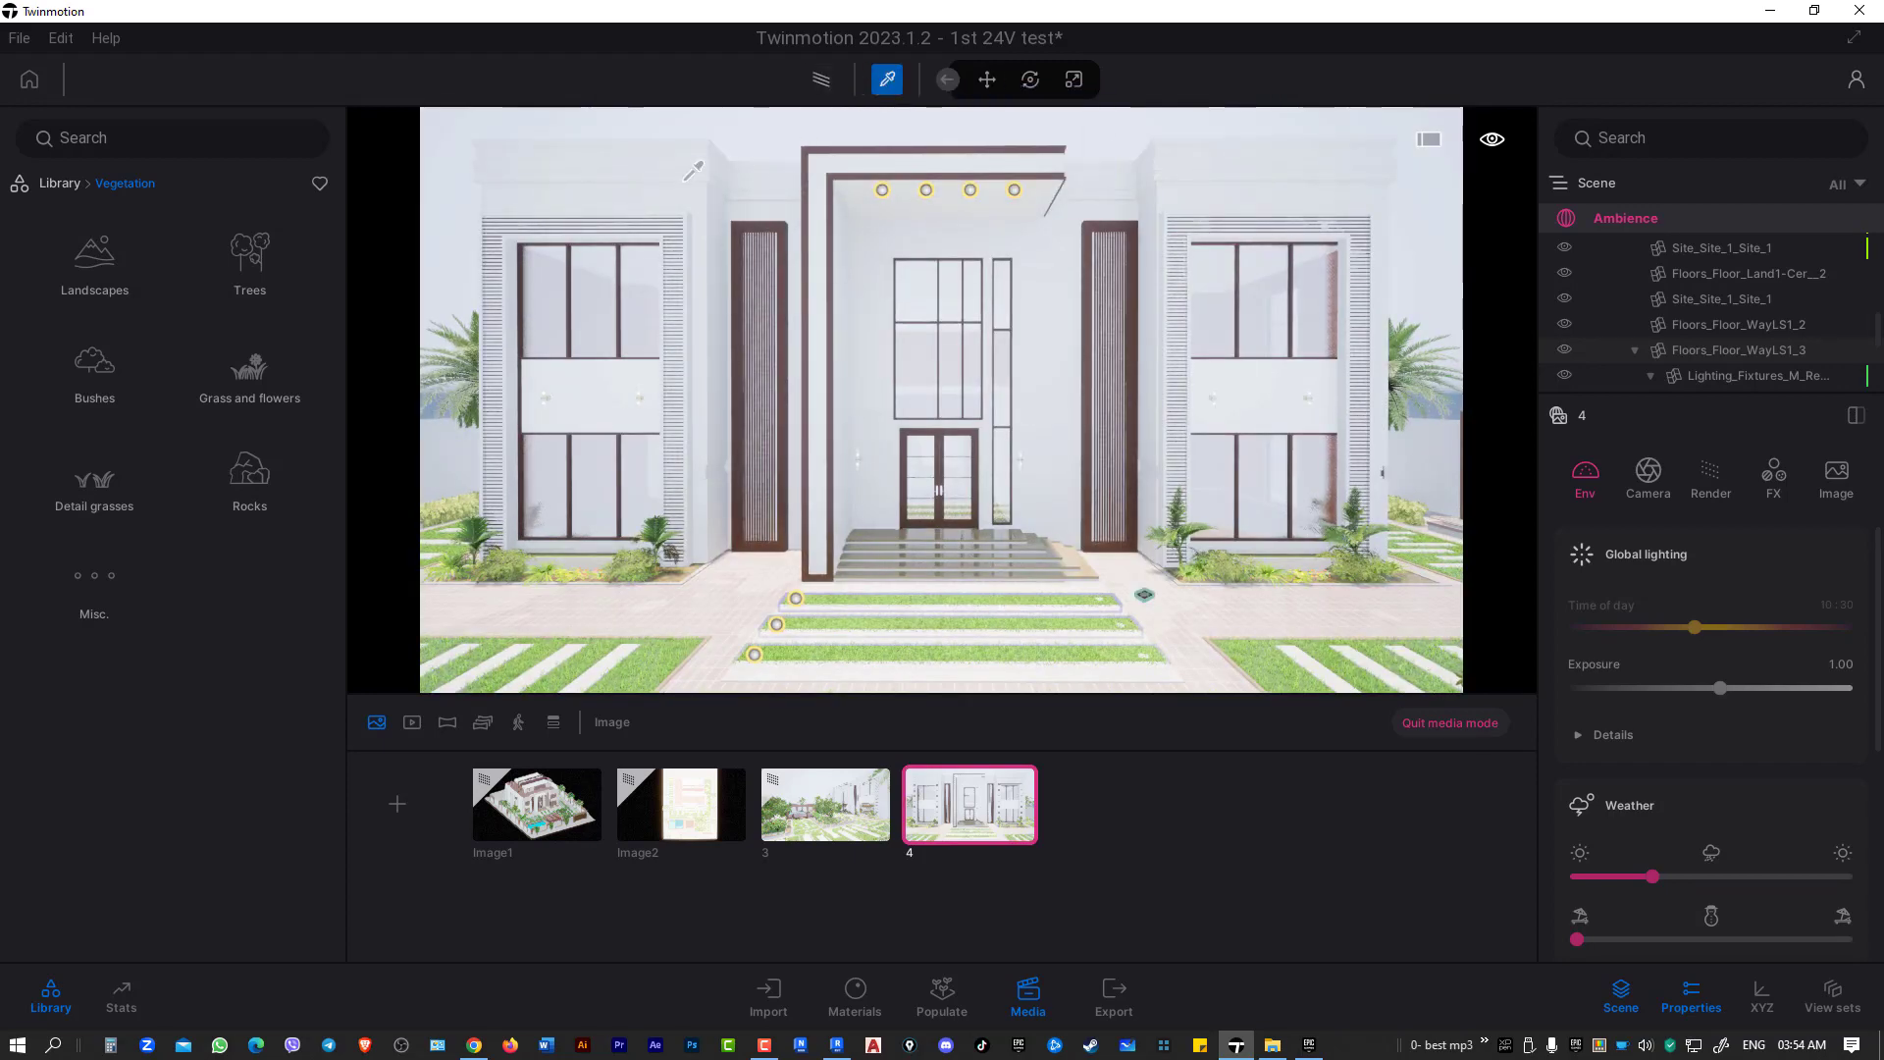
pyautogui.click(686, 180)
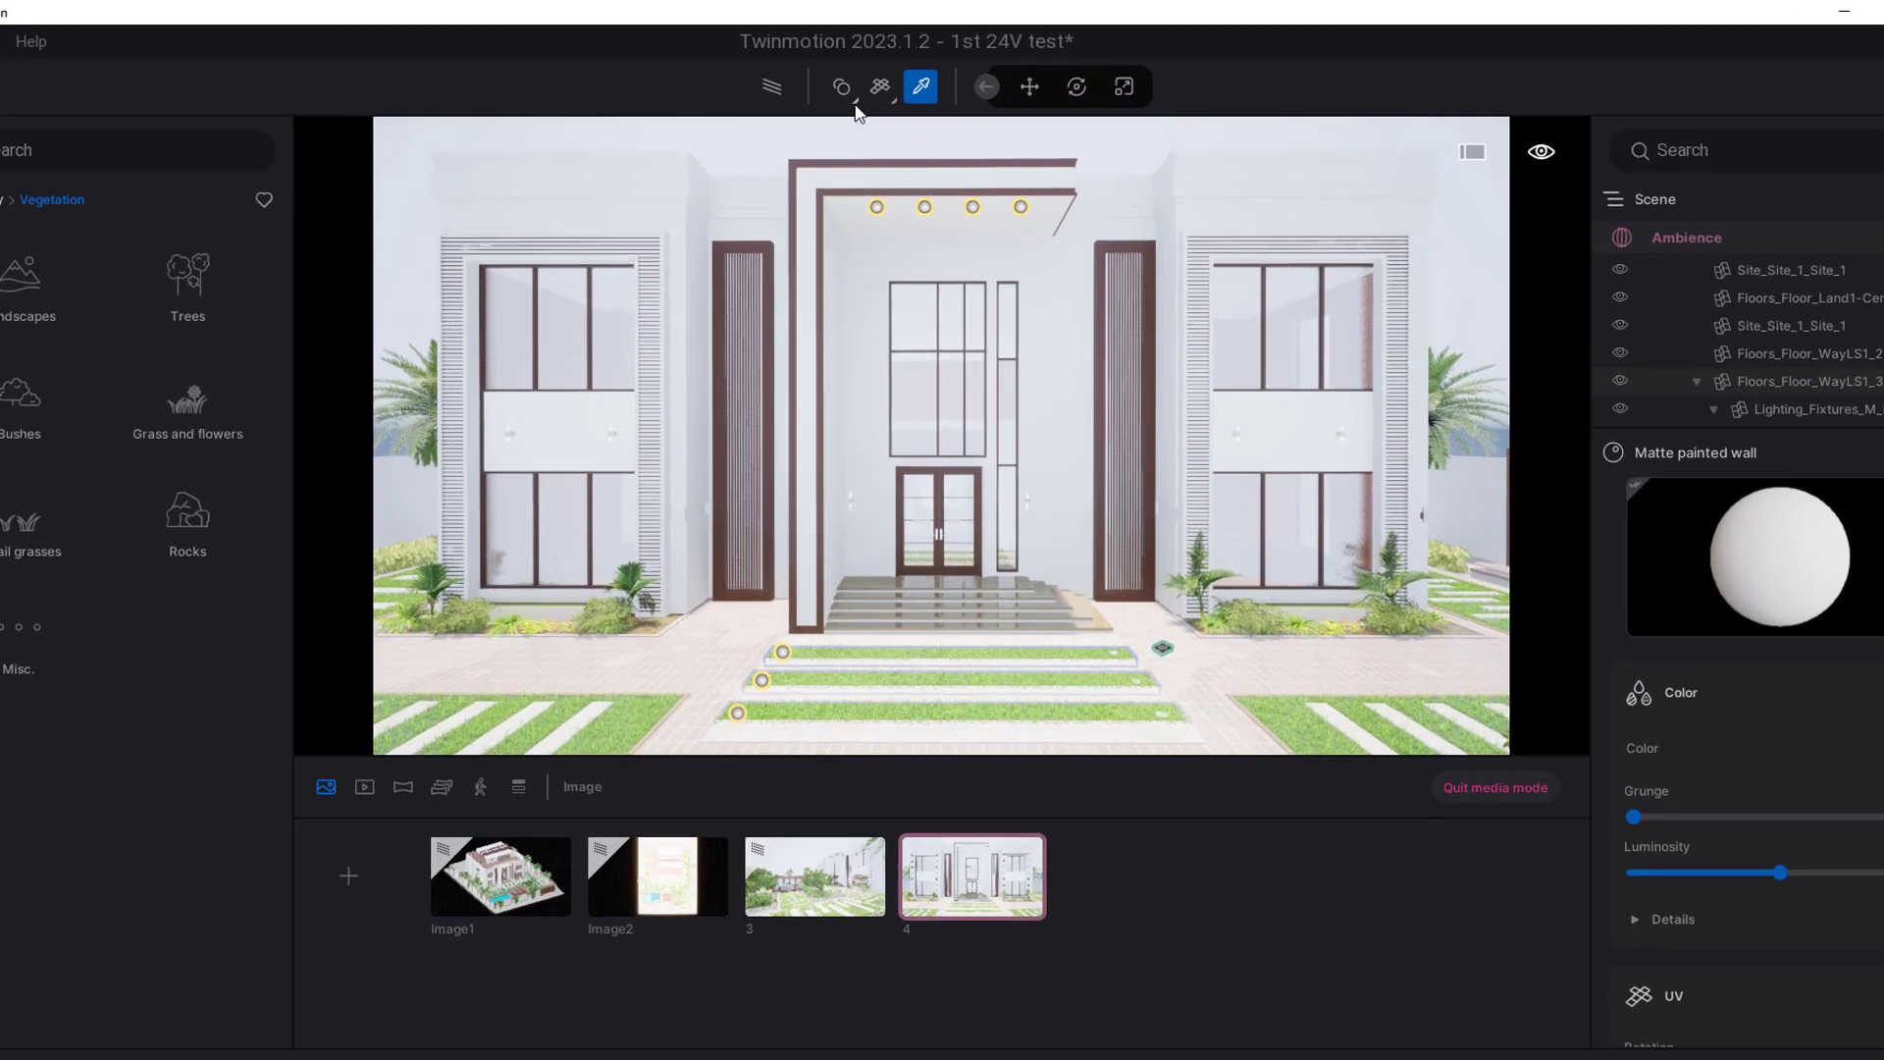
pyautogui.click(851, 82)
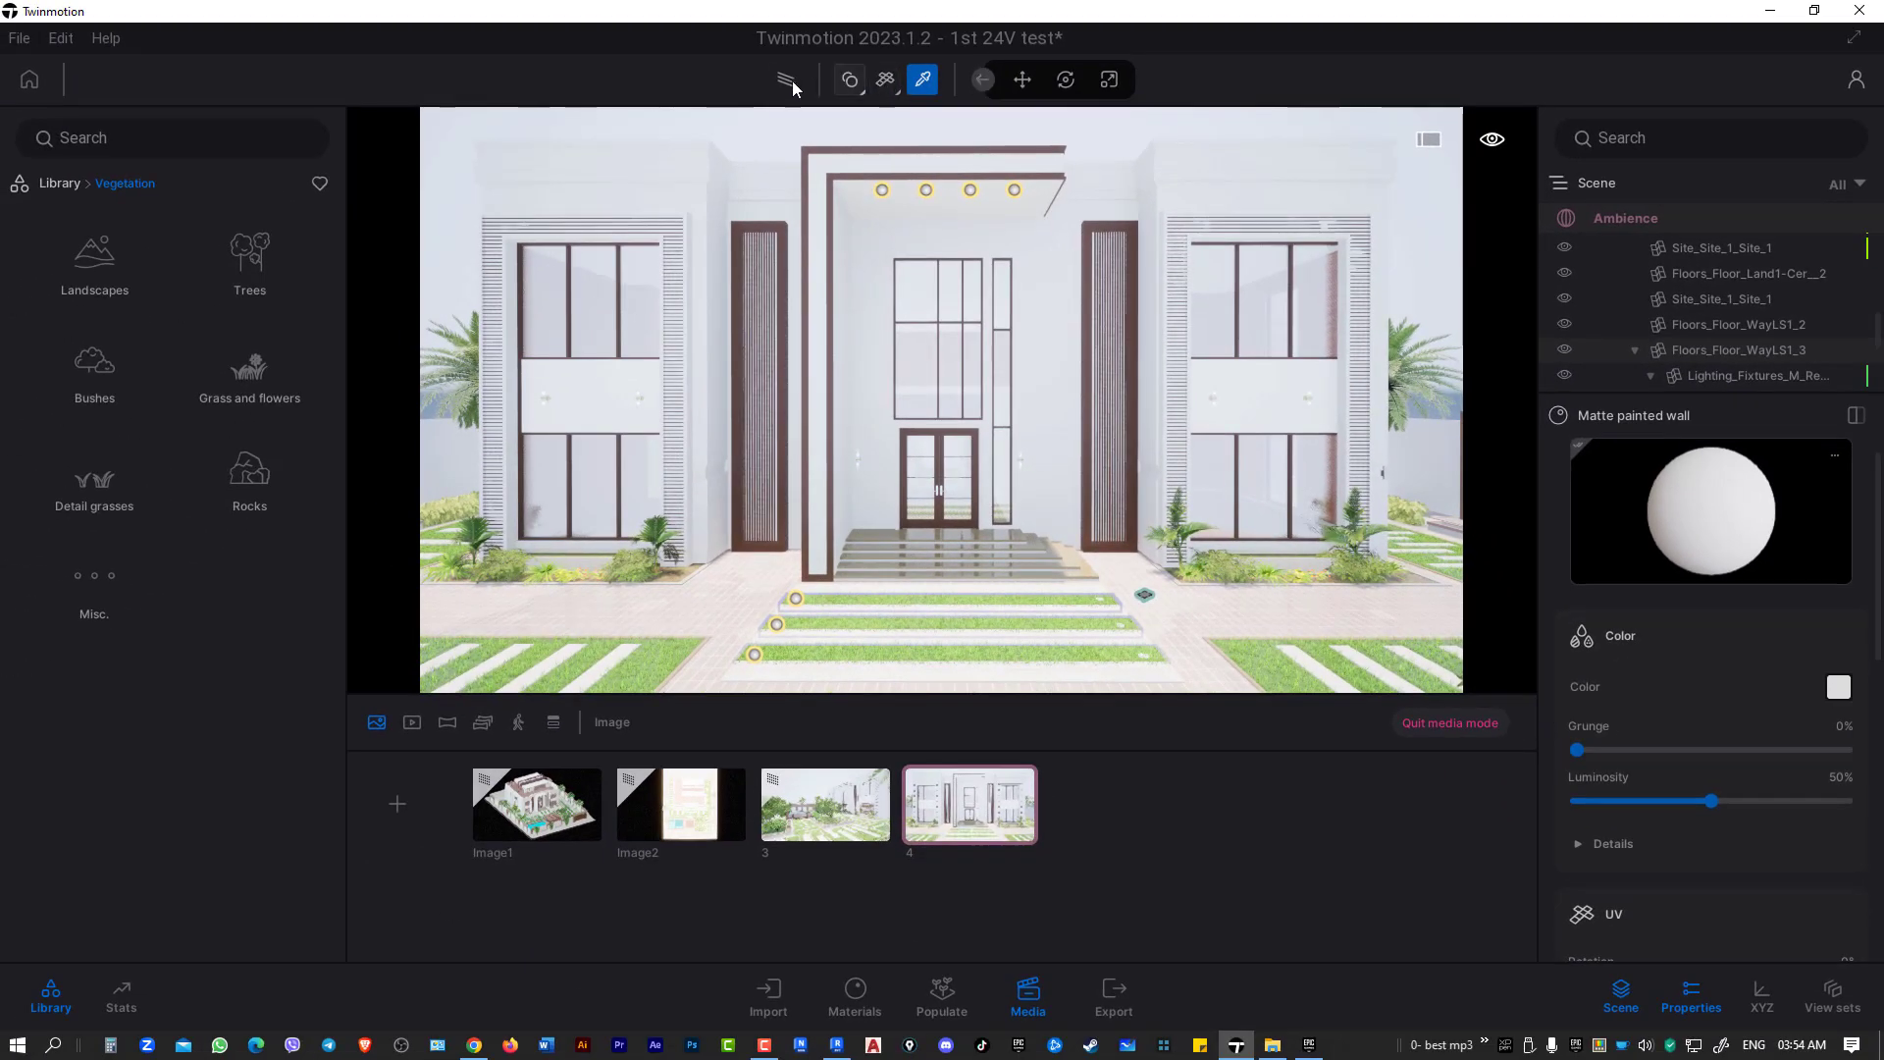
pyautogui.click(788, 83)
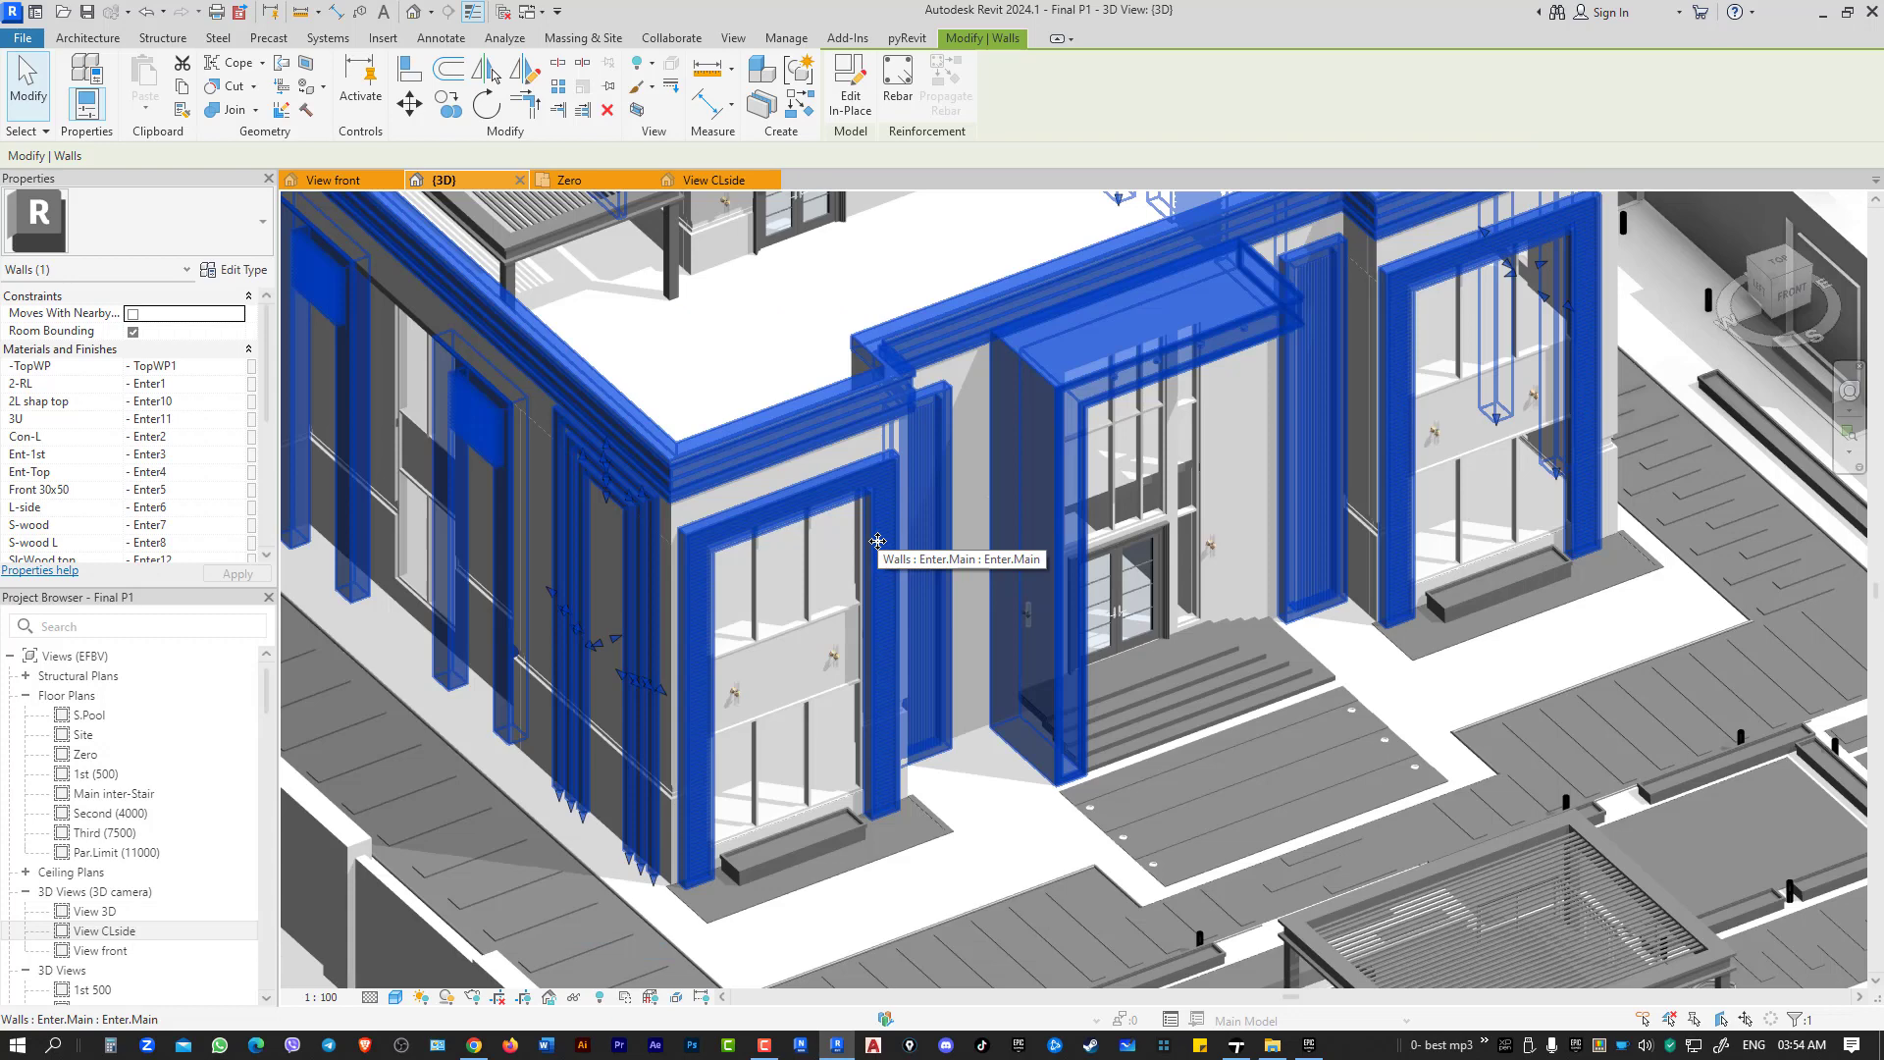
# - Zoom out, orbit the site, and select the Grassland toposolid
pyautogui.scroll(-3, 1016, 457)
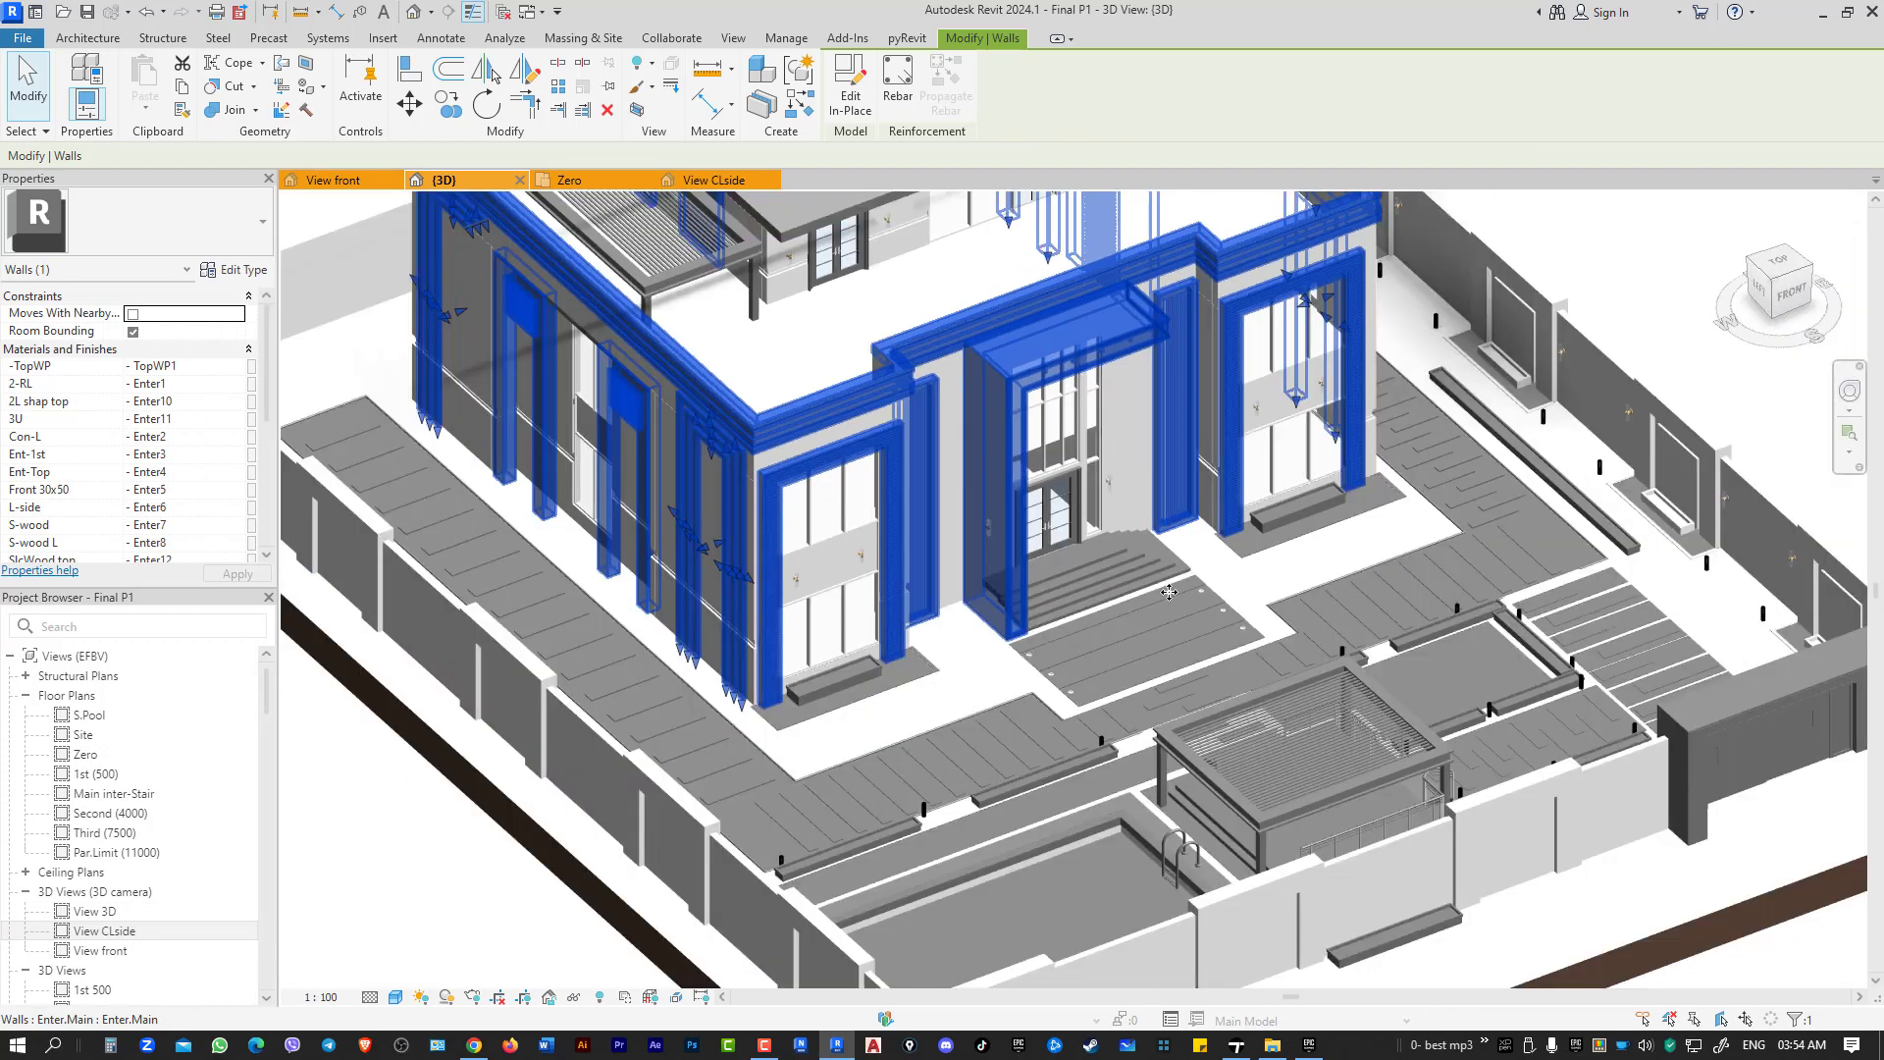
pyautogui.scroll(-2, 1168, 592)
pyautogui.scroll(-1, 1168, 592)
pyautogui.scroll(-1, 1168, 592)
pyautogui.moveTo(1168, 591)
pyautogui.keyDown('shift'); pyautogui.mouseDown(button='middle')
pyautogui.moveTo(1214, 596)
pyautogui.moveTo(1093, 614)
pyautogui.moveTo(1471, 370)
pyautogui.moveTo(1354, 412)
pyautogui.moveTo(1299, 526)
pyautogui.moveTo(1295, 589)
pyautogui.mouseUp(button='middle'); pyautogui.keyUp('shift')
pyautogui.scroll(3, 1295, 589)
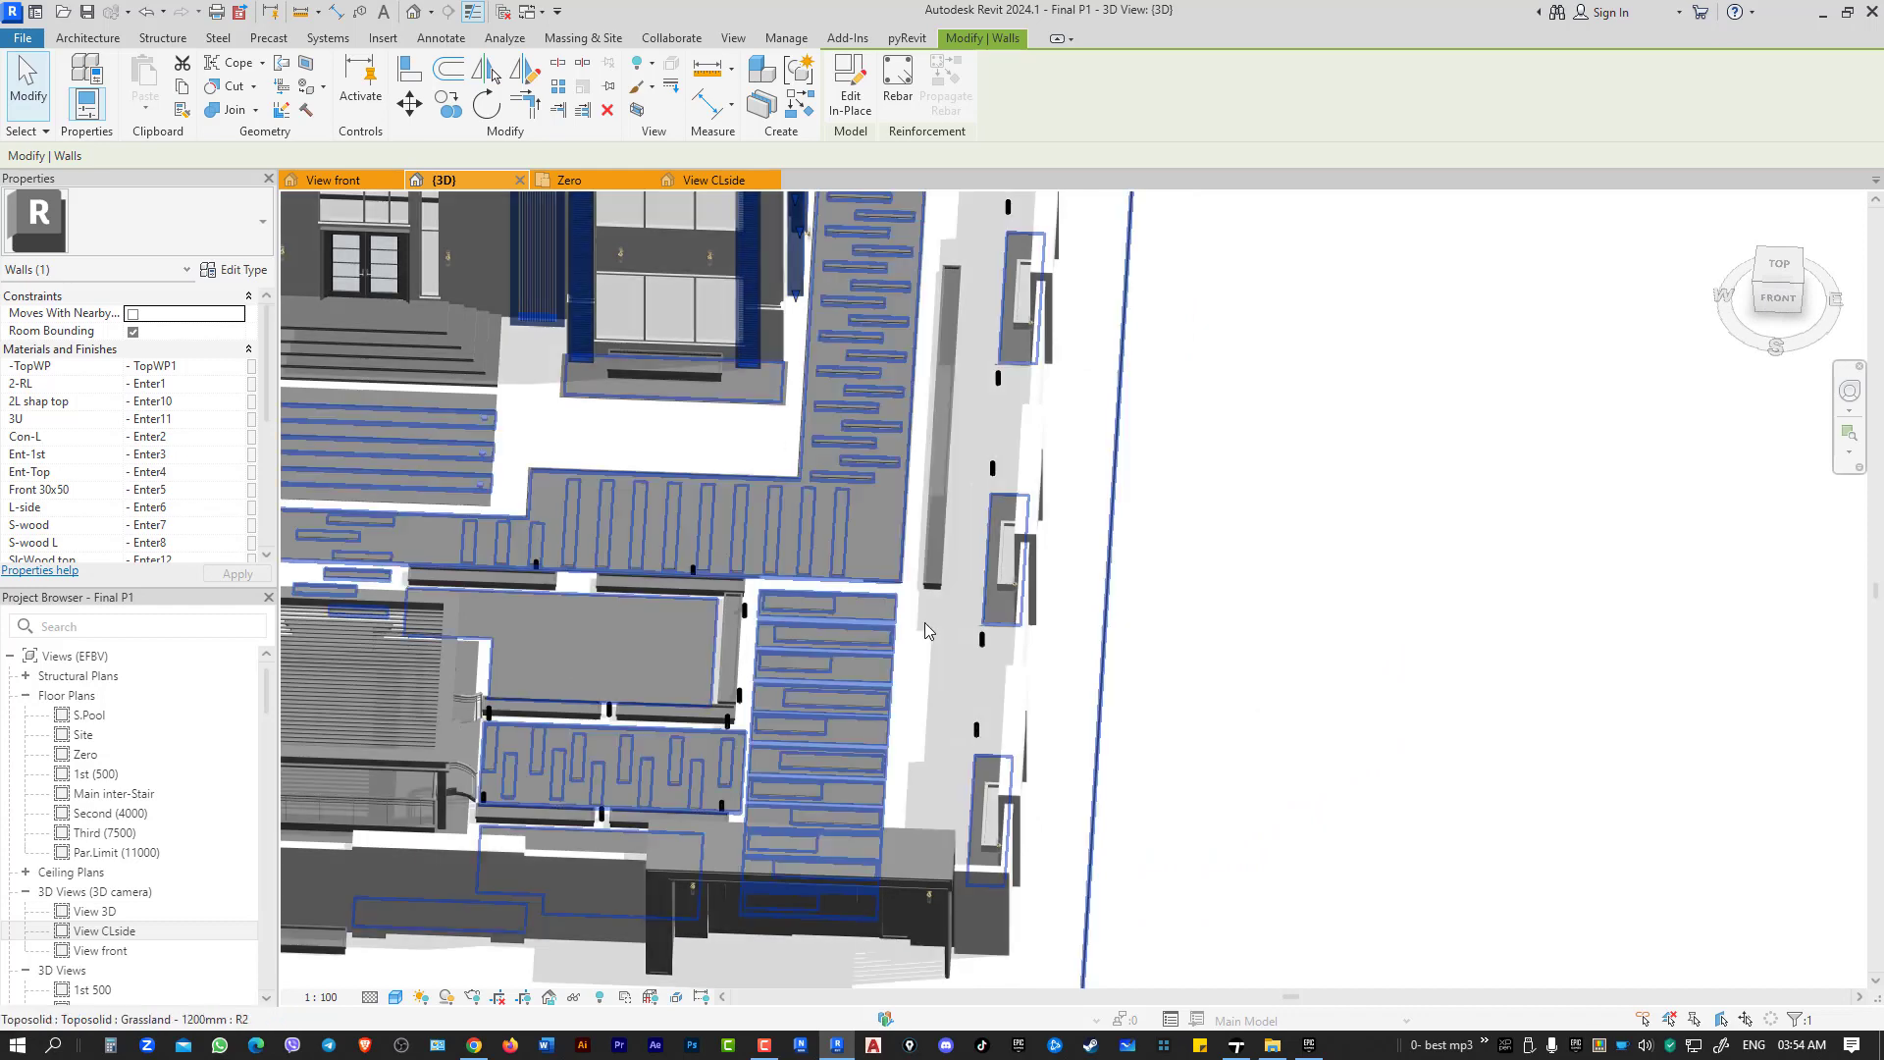
pyautogui.click(924, 624)
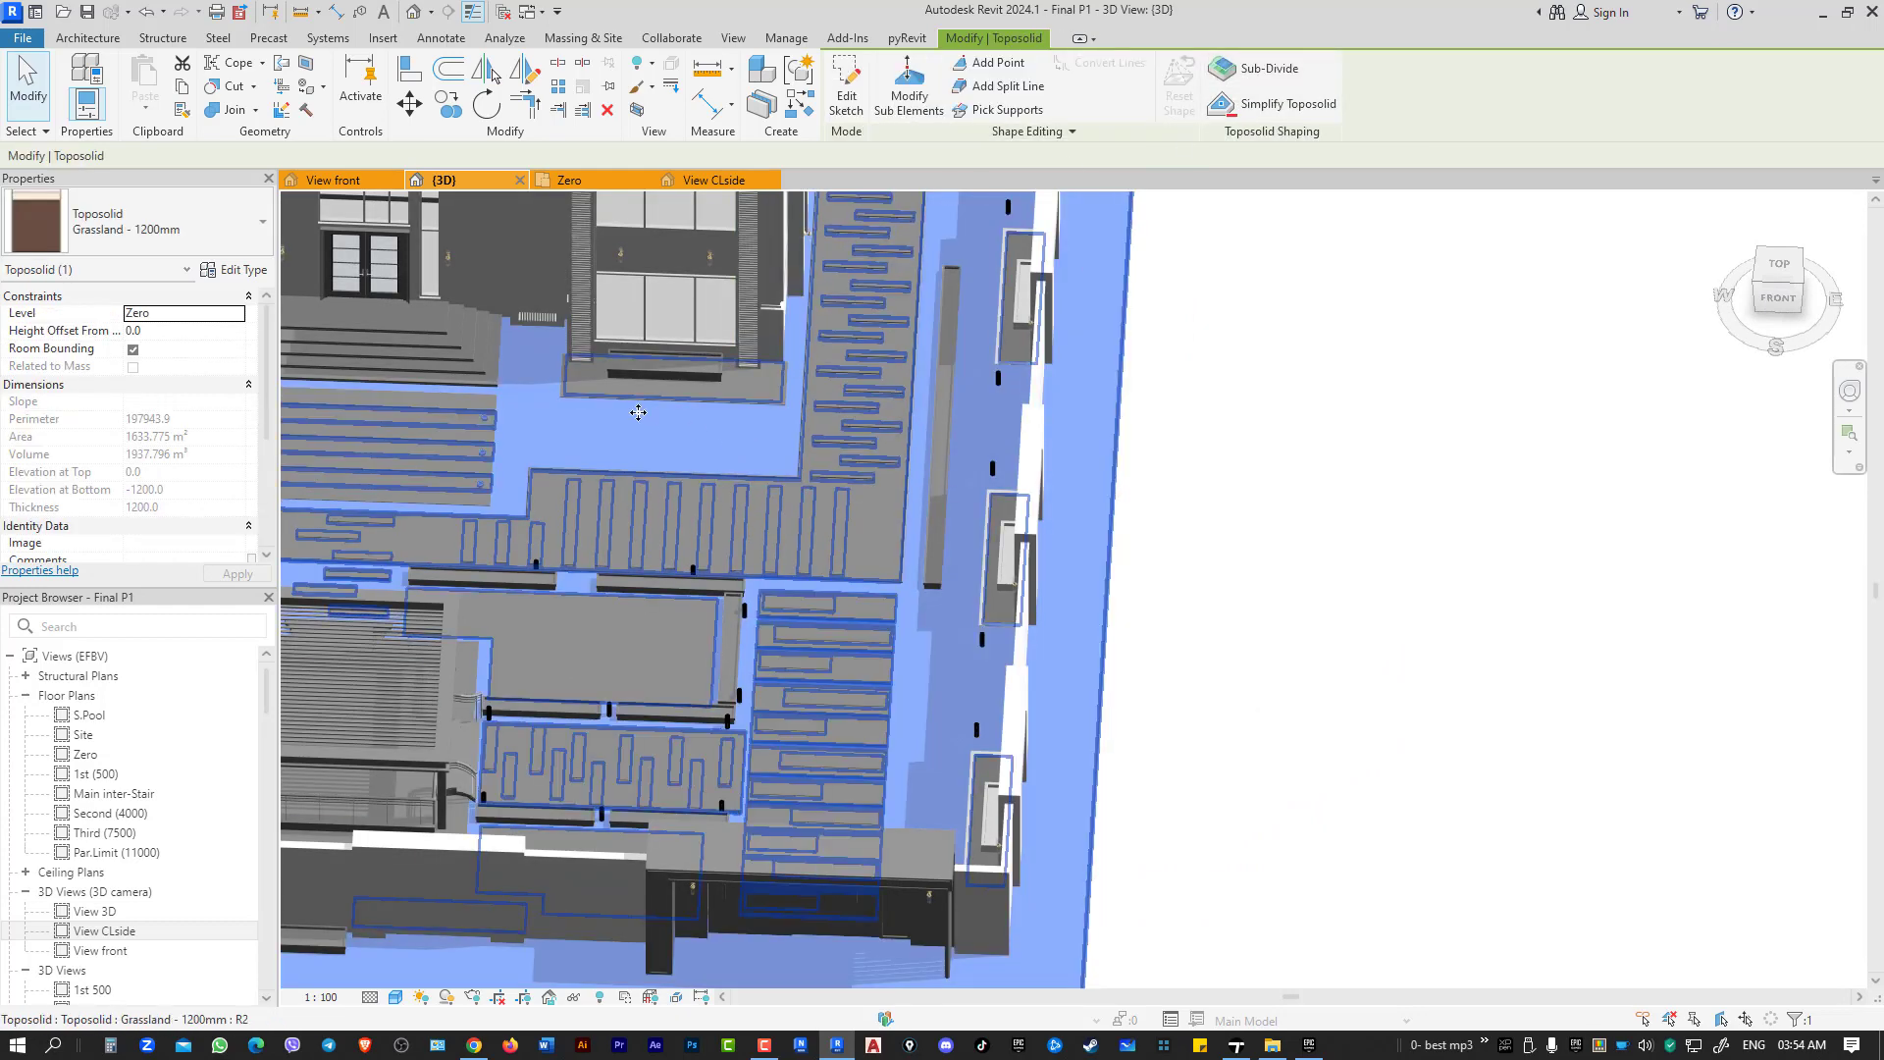
# - Zoom and pan over the stepping stones in the grass, then return to Twinmotion
pyautogui.scroll(2, 673, 425)
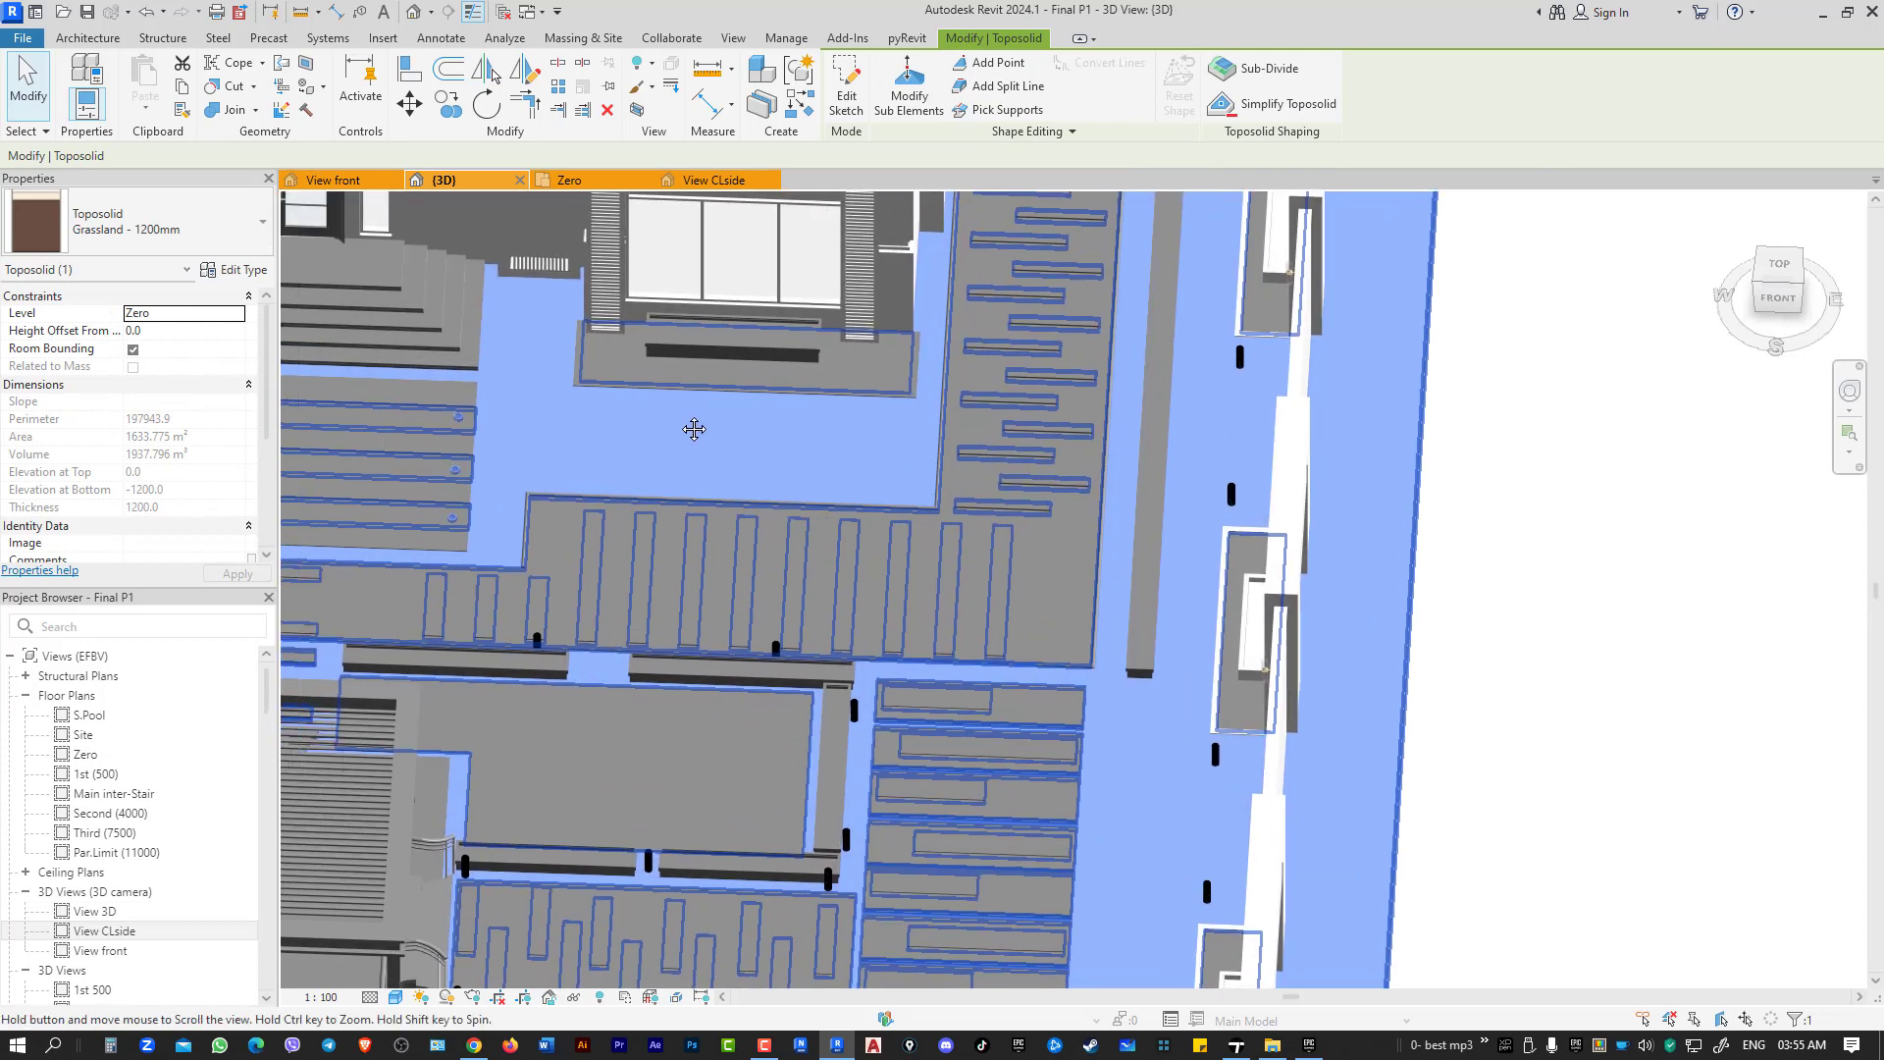
pyautogui.scroll(2, 693, 425)
pyautogui.scroll(2, 941, 461)
pyautogui.scroll(2, 981, 452)
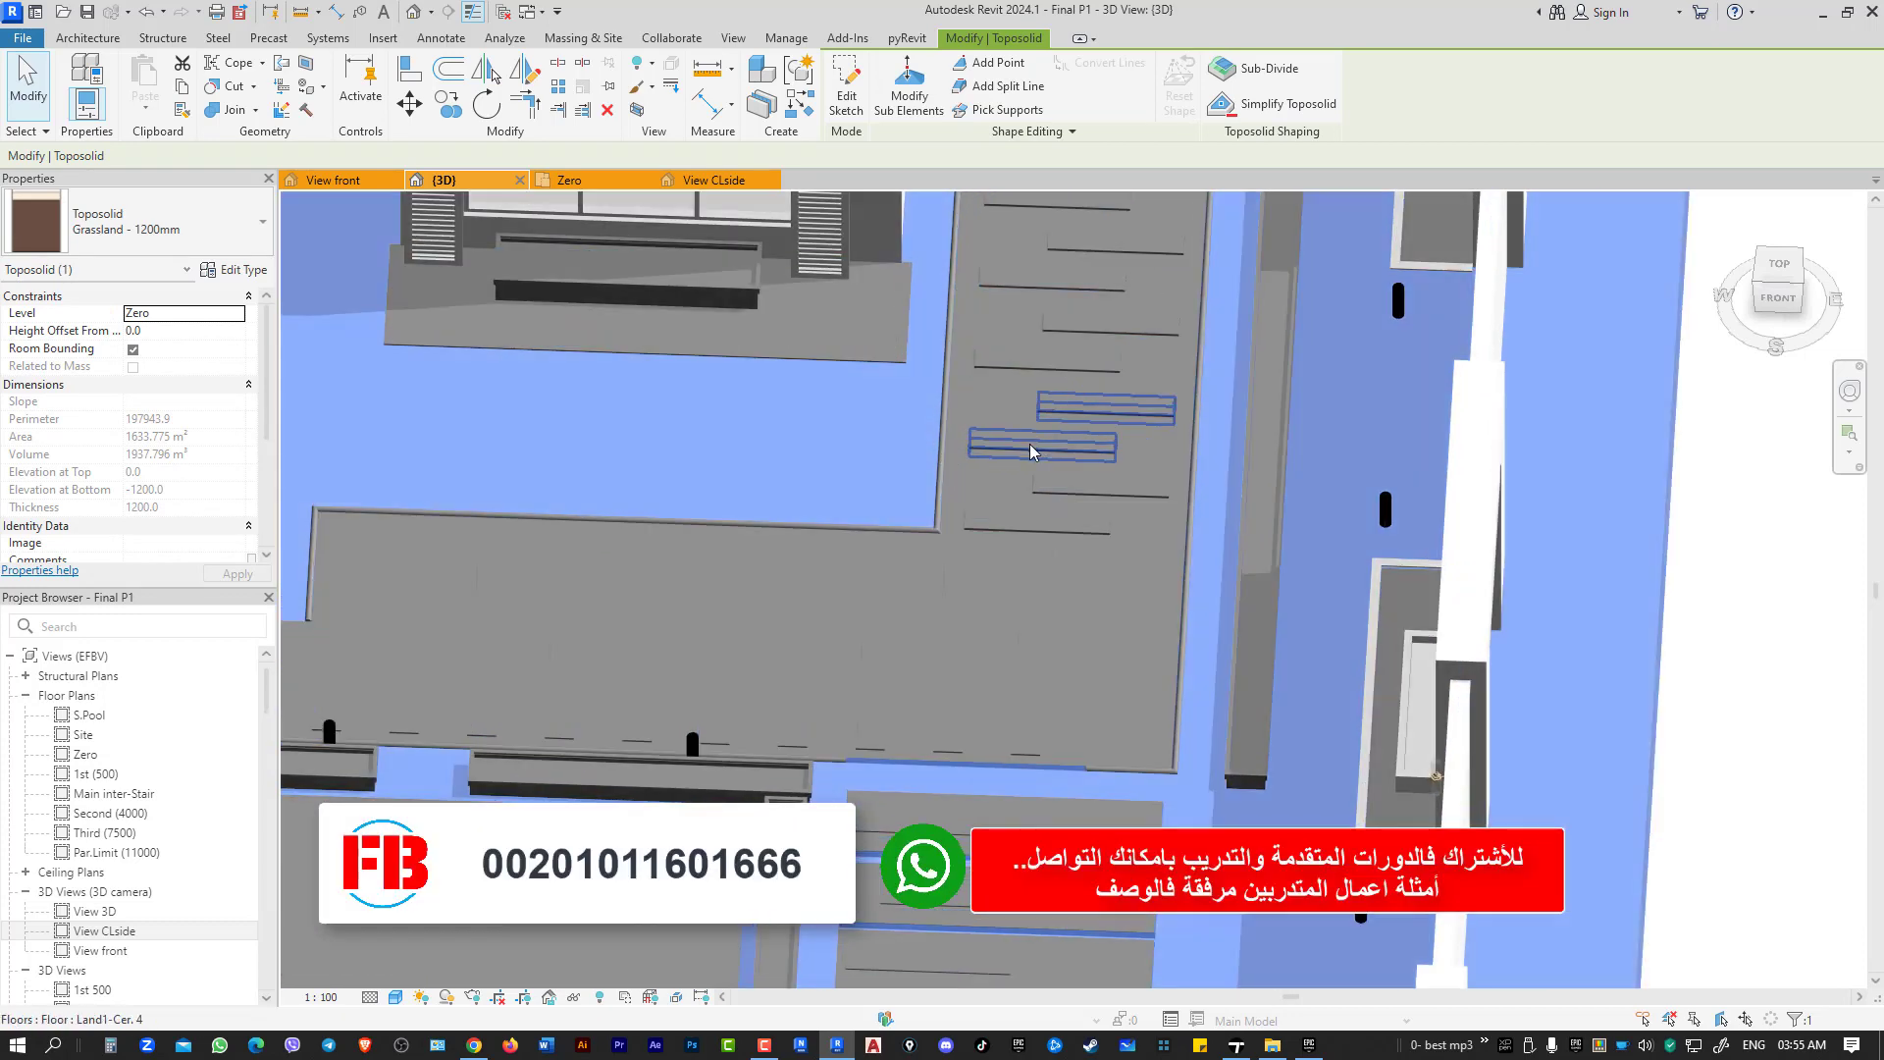
pyautogui.moveTo(631, 445); pyautogui.dragTo(781, 412, button='middle')
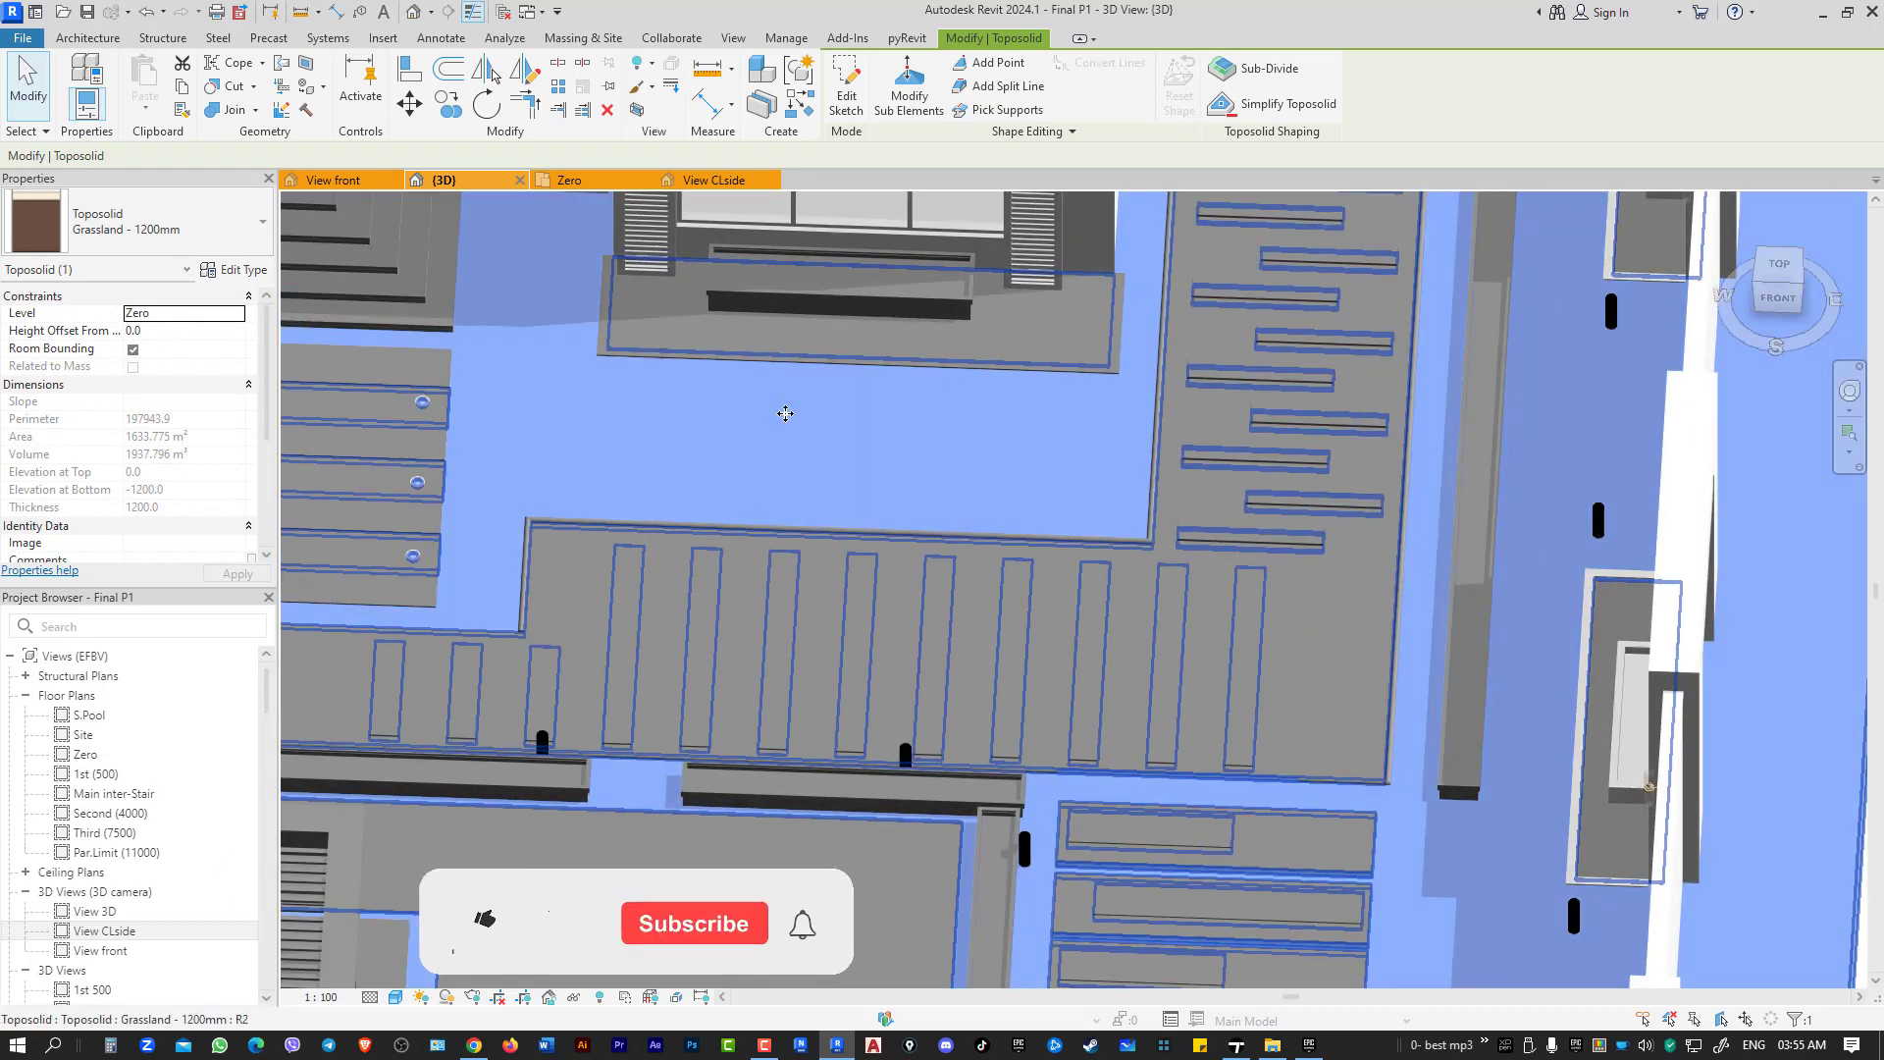
pyautogui.click(1236, 1044)
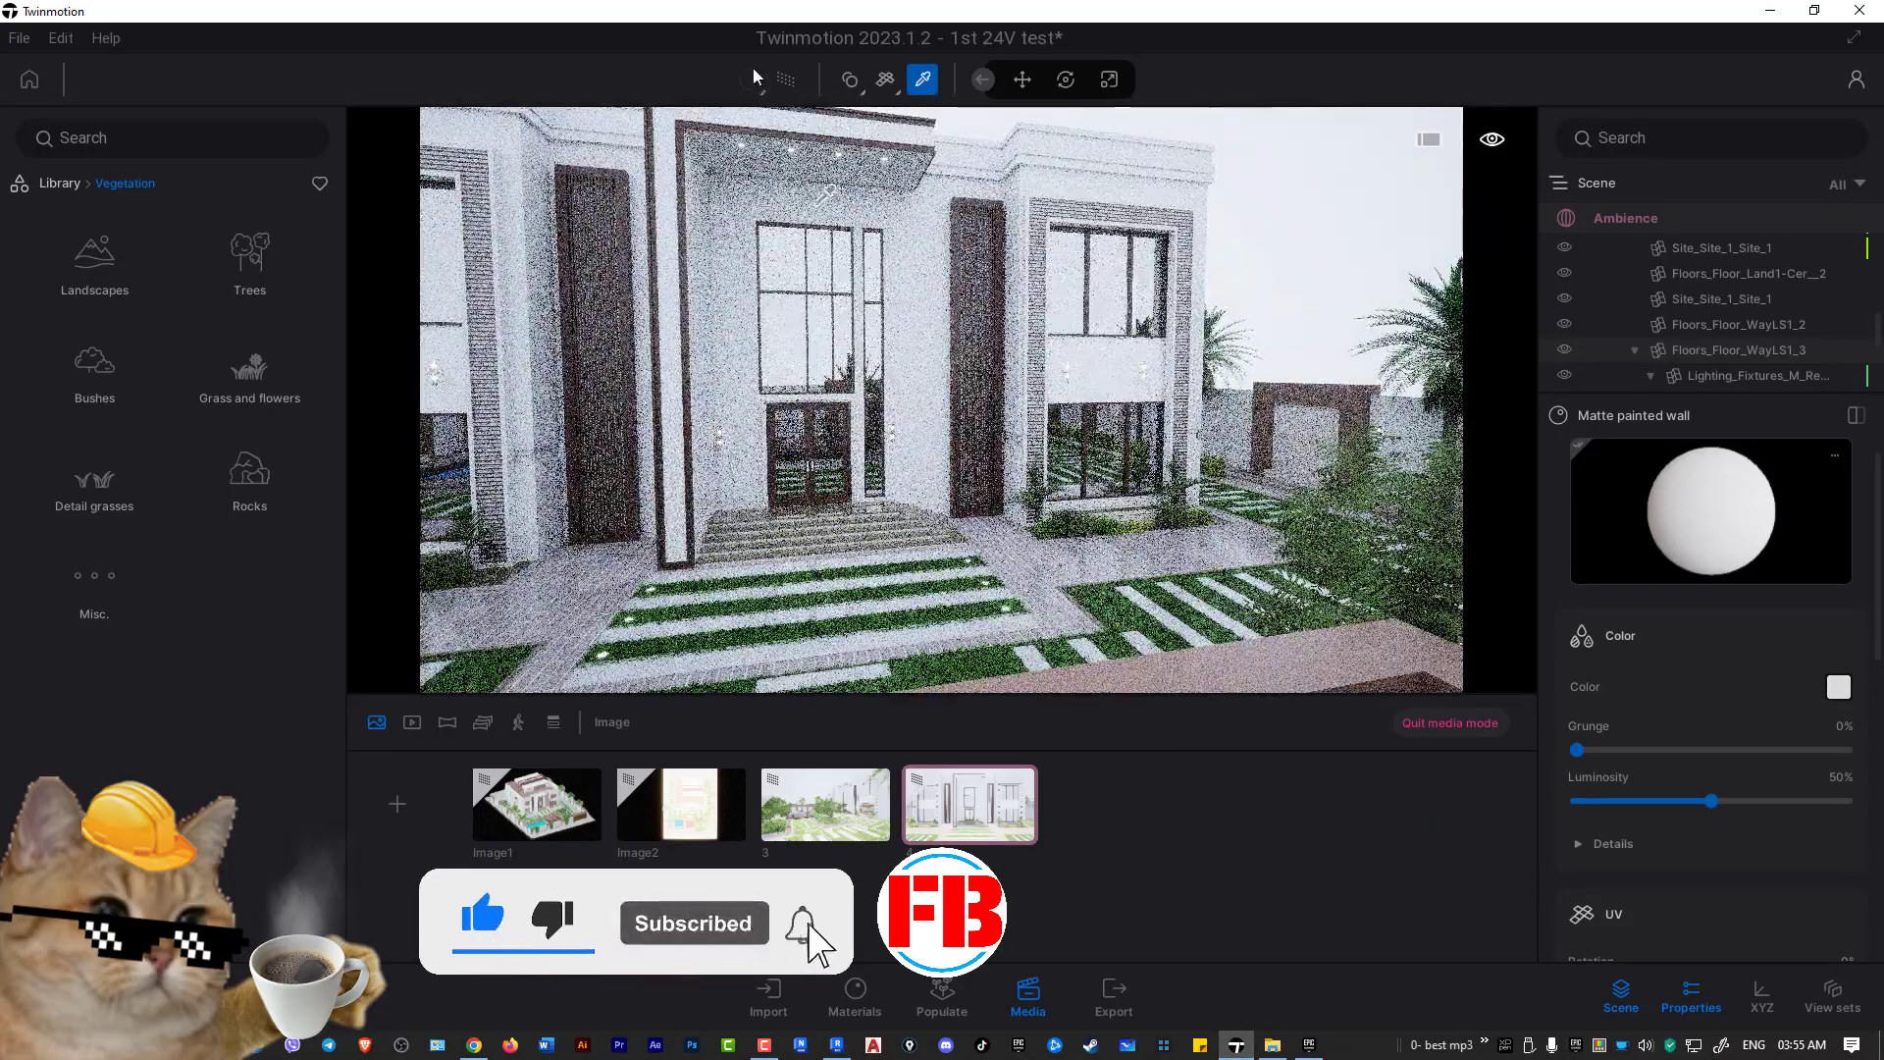
# - Fly to the side garden and select the grass and a Floors_Floor_Land1-Cer__4 stepping stone
pyautogui.click(1022, 79)
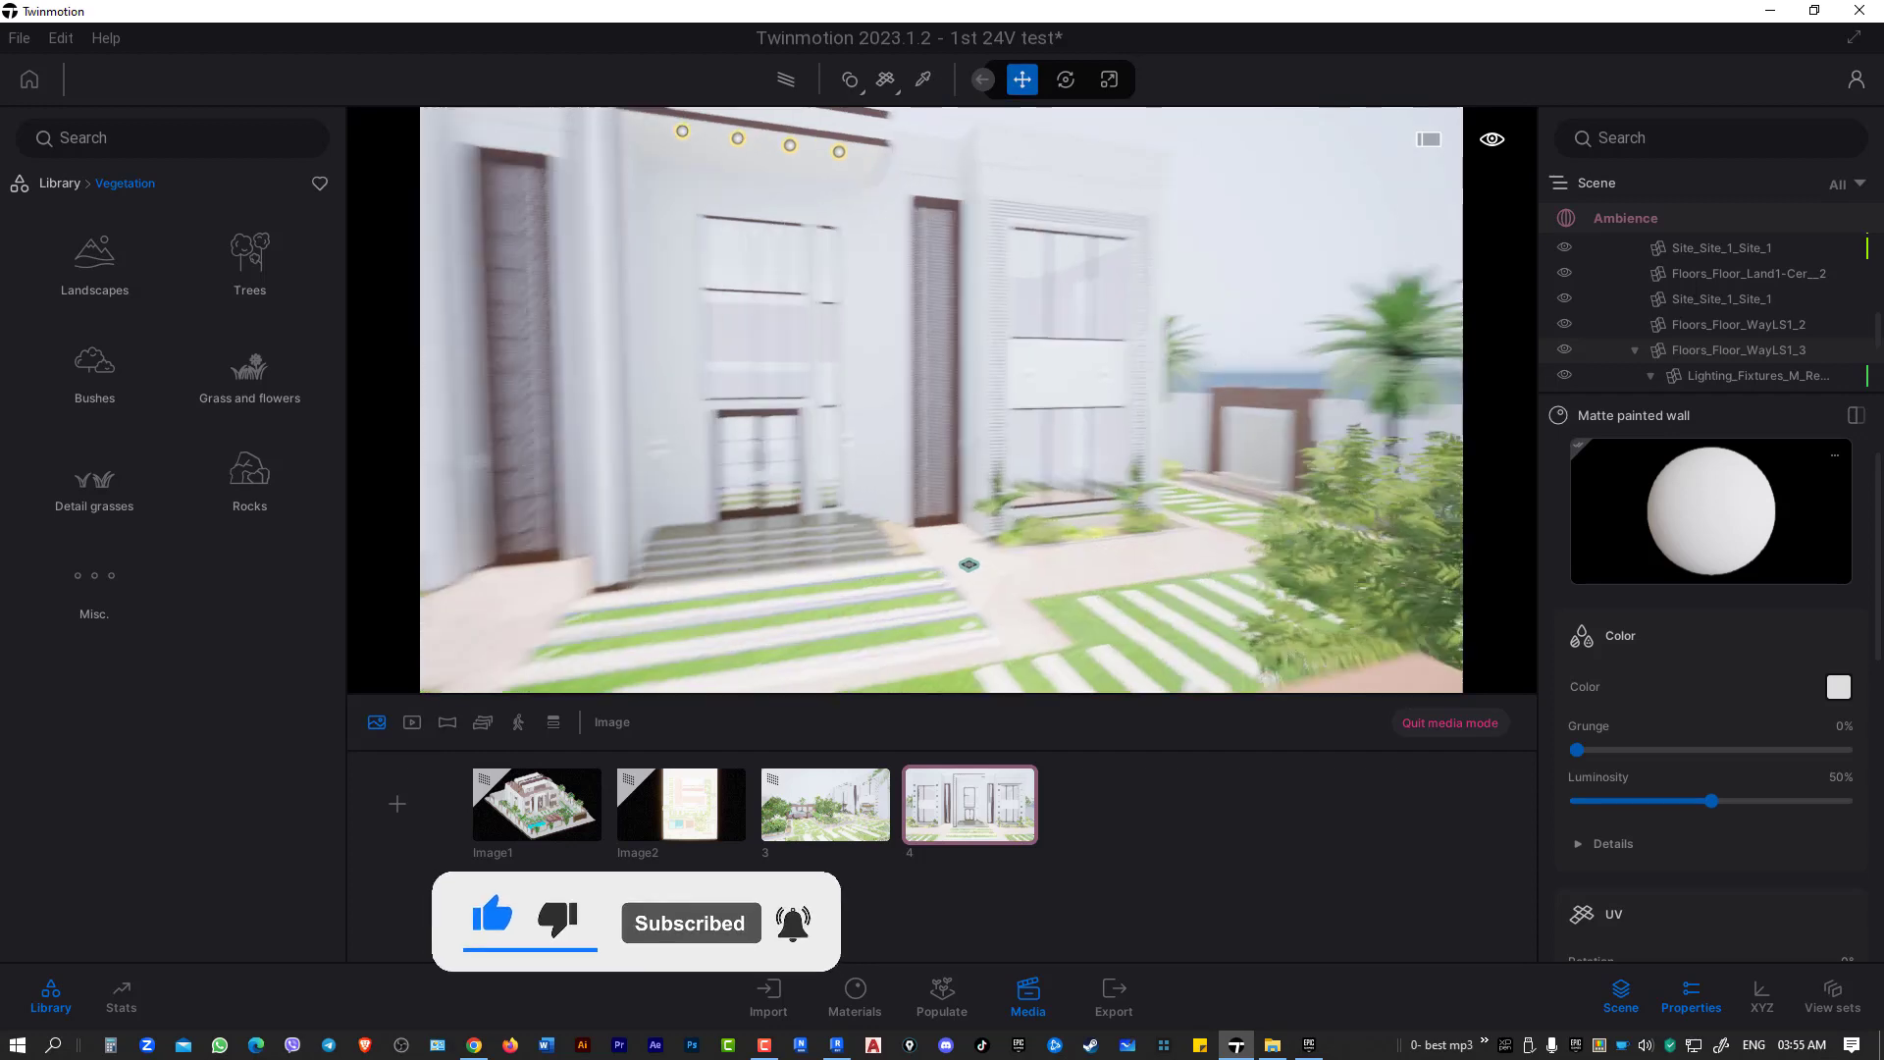
pyautogui.moveTo(1008, 546)
pyautogui.mouseDown()
pyautogui.moveTo(1082, 469)
pyautogui.moveTo(1026, 616)
pyautogui.mouseUp()
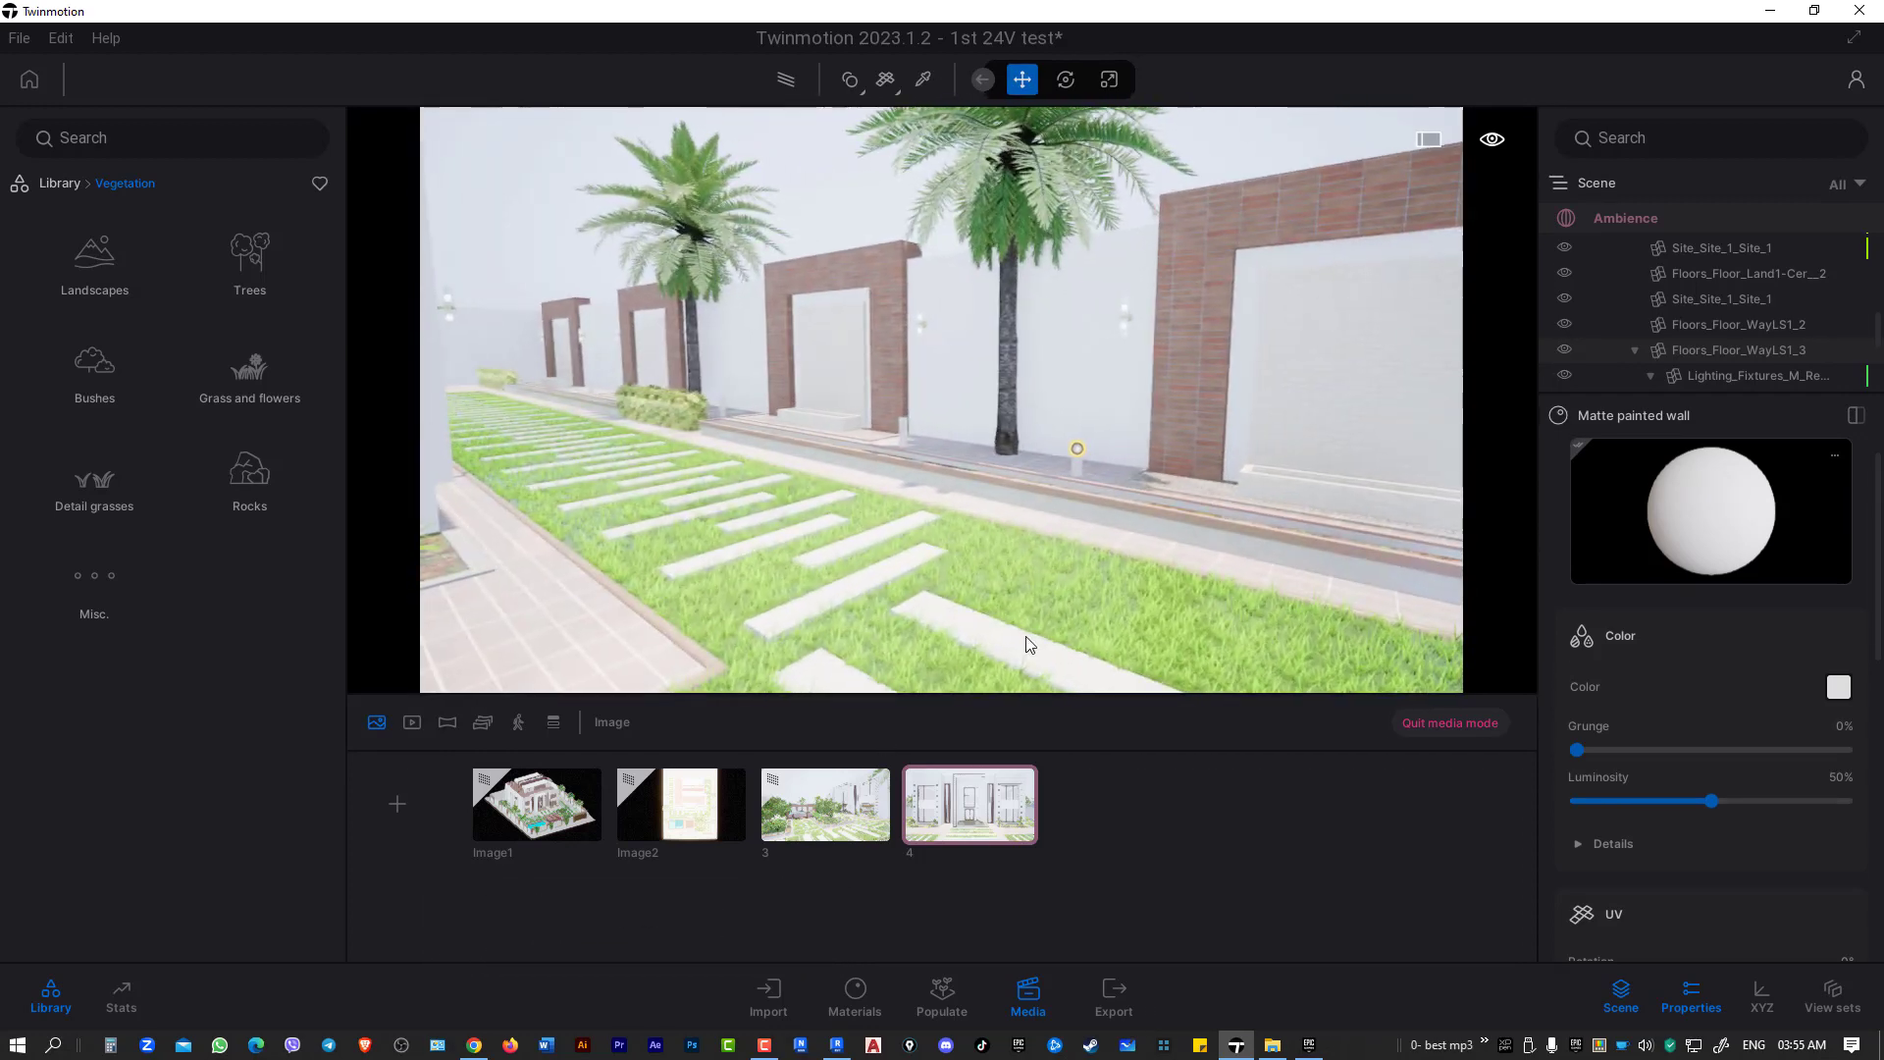
pyautogui.click(1054, 610)
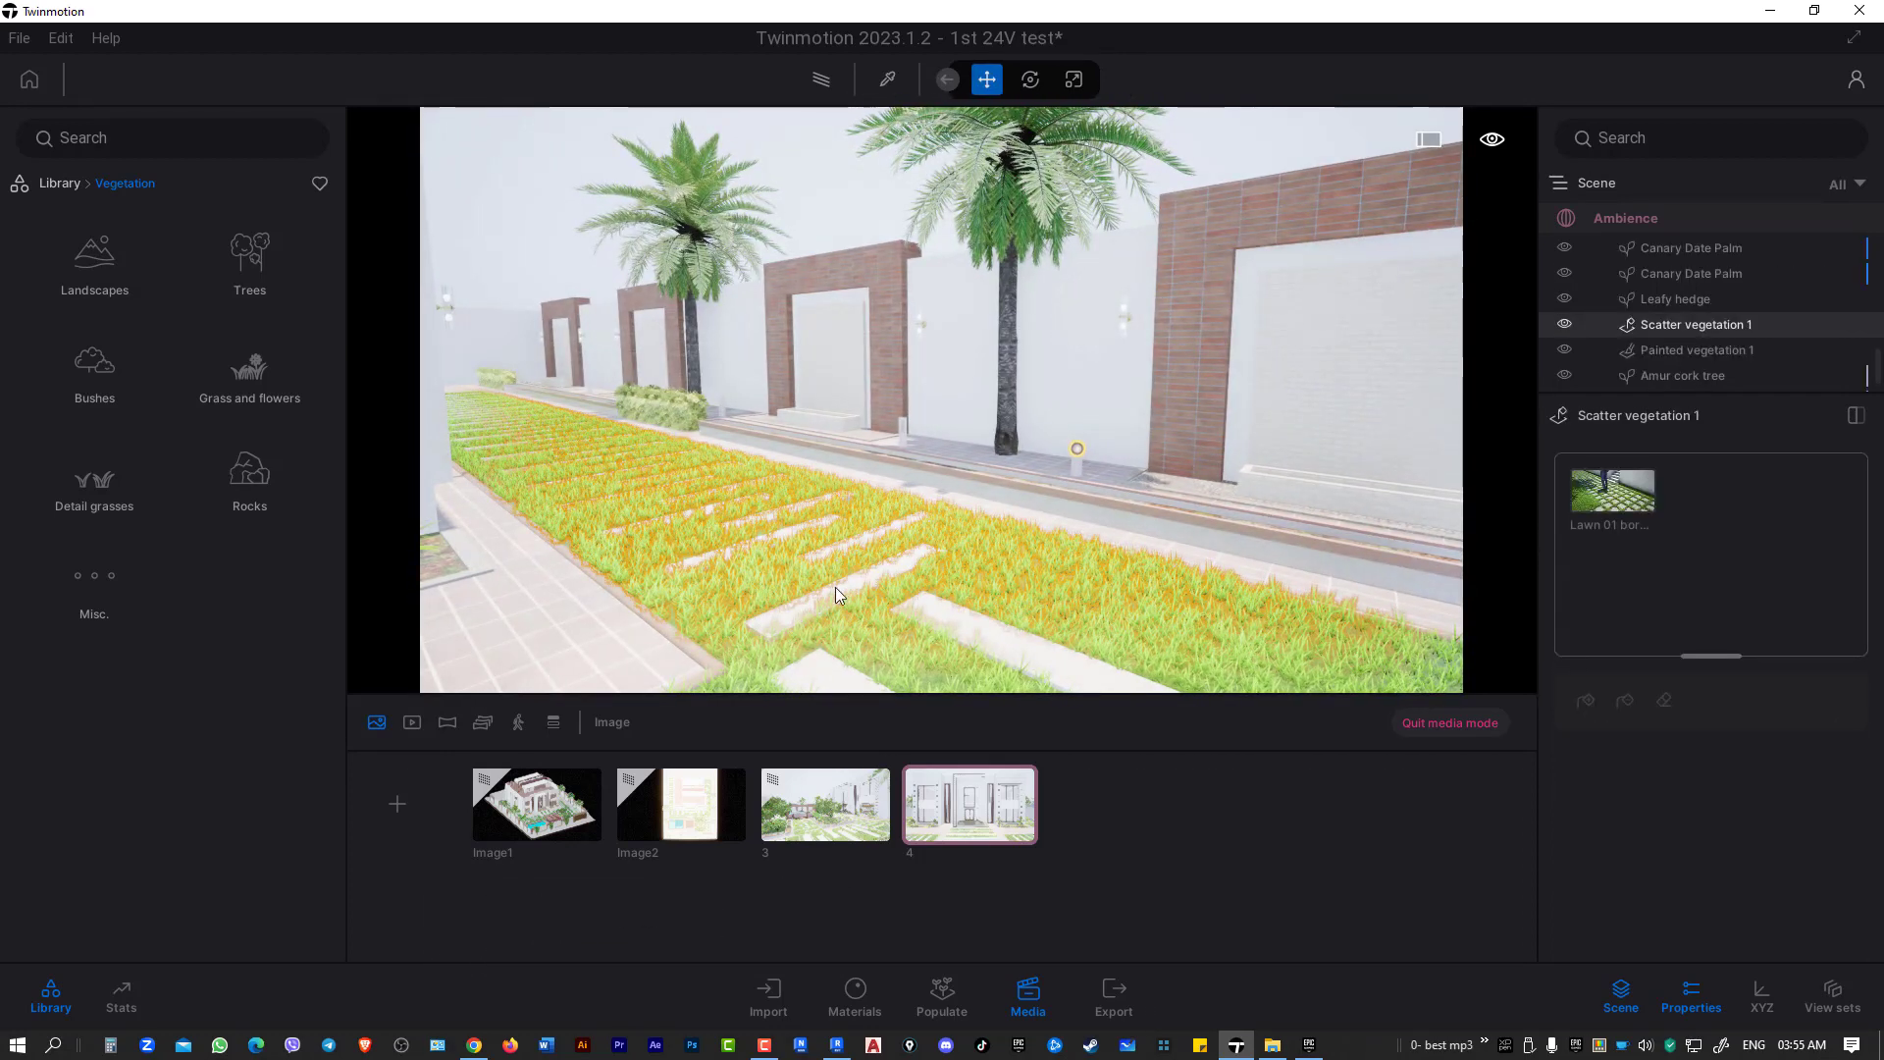
pyautogui.moveTo(821, 592)
pyautogui.mouseDown()
pyautogui.moveTo(1050, 633)
pyautogui.moveTo(1135, 559)
pyautogui.mouseUp()
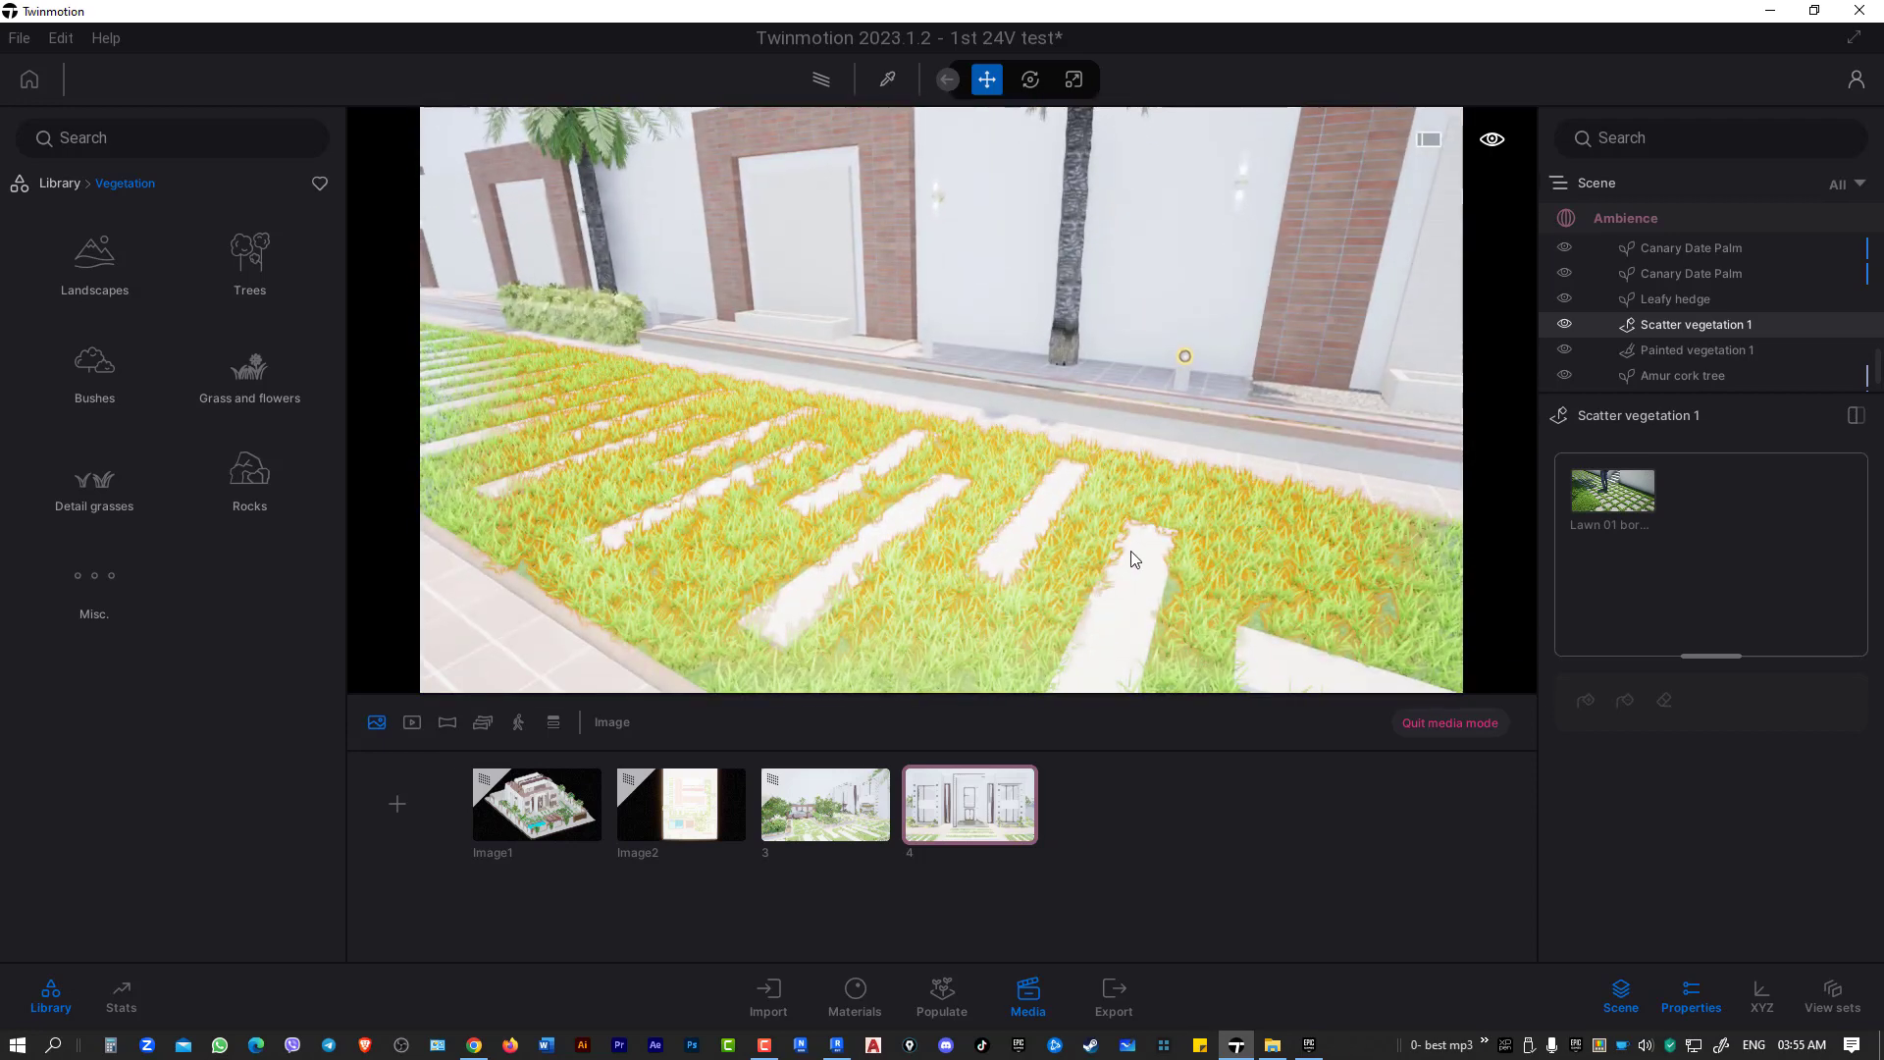
pyautogui.click(1118, 610)
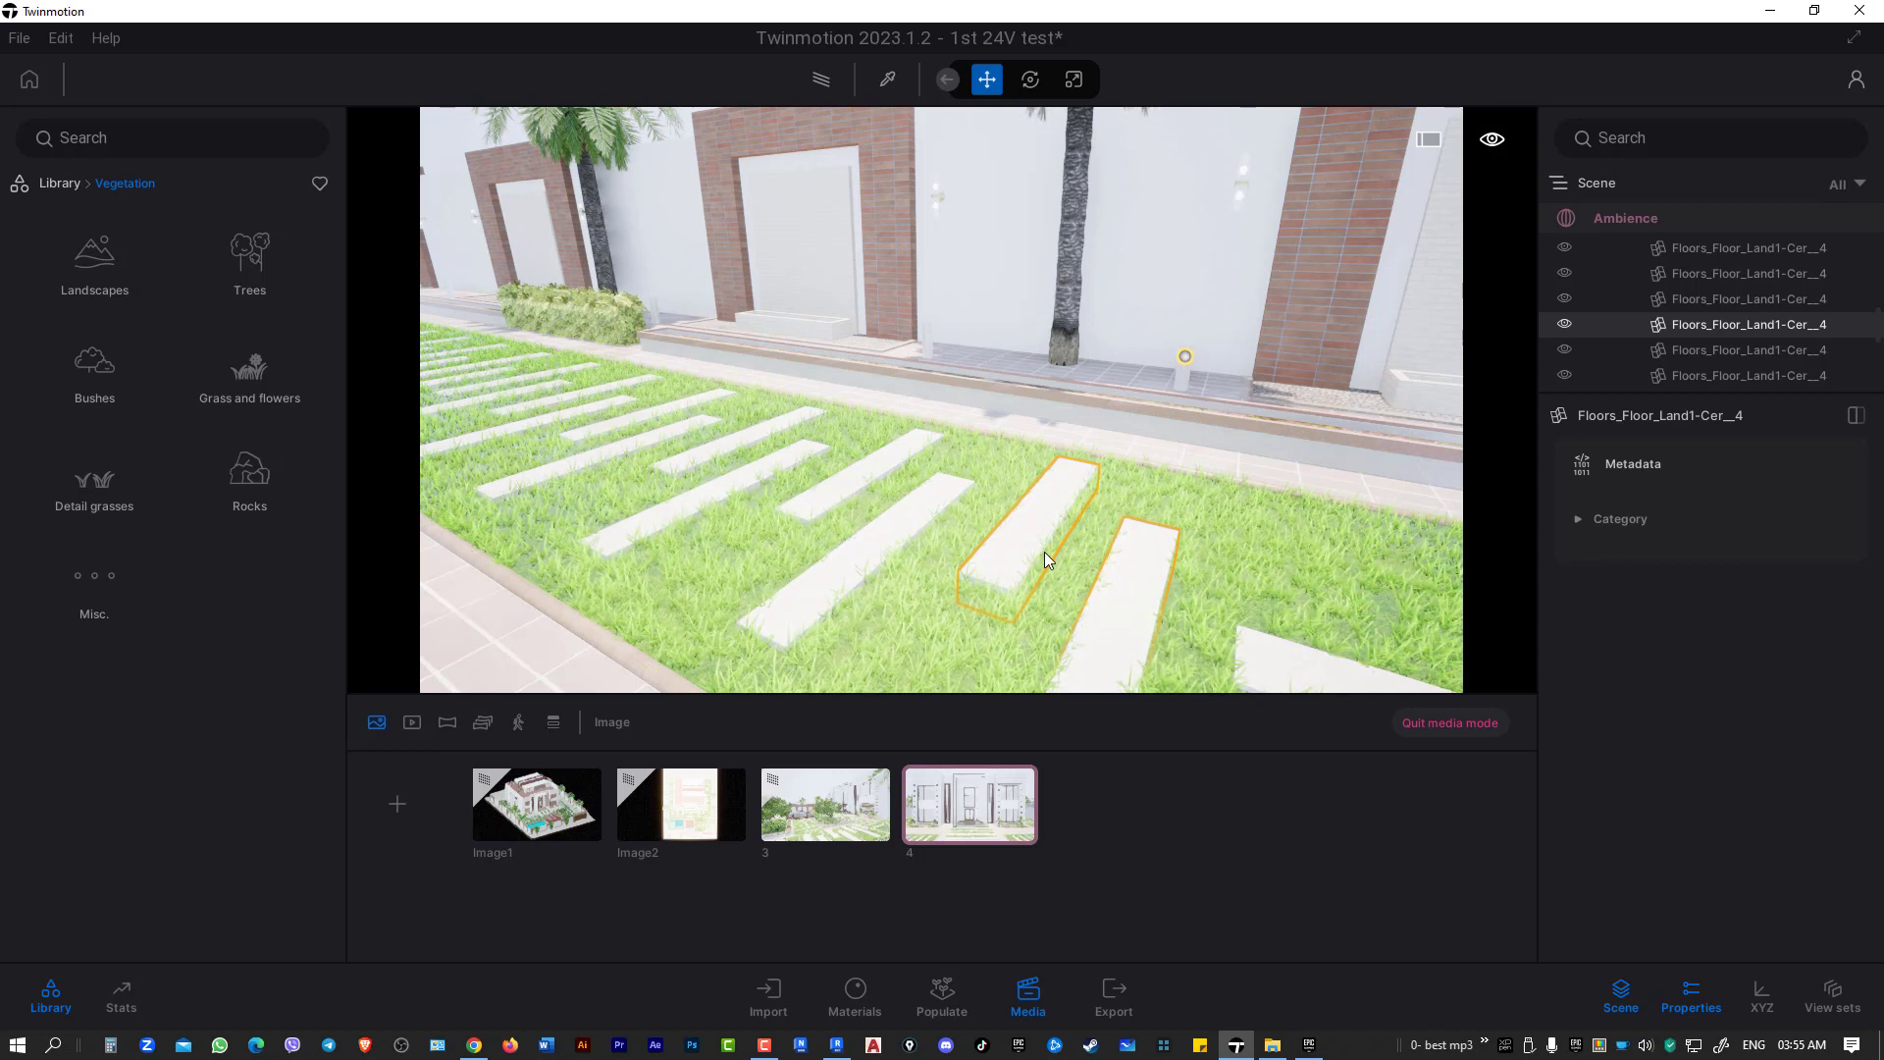
pyautogui.click(835, 1044)
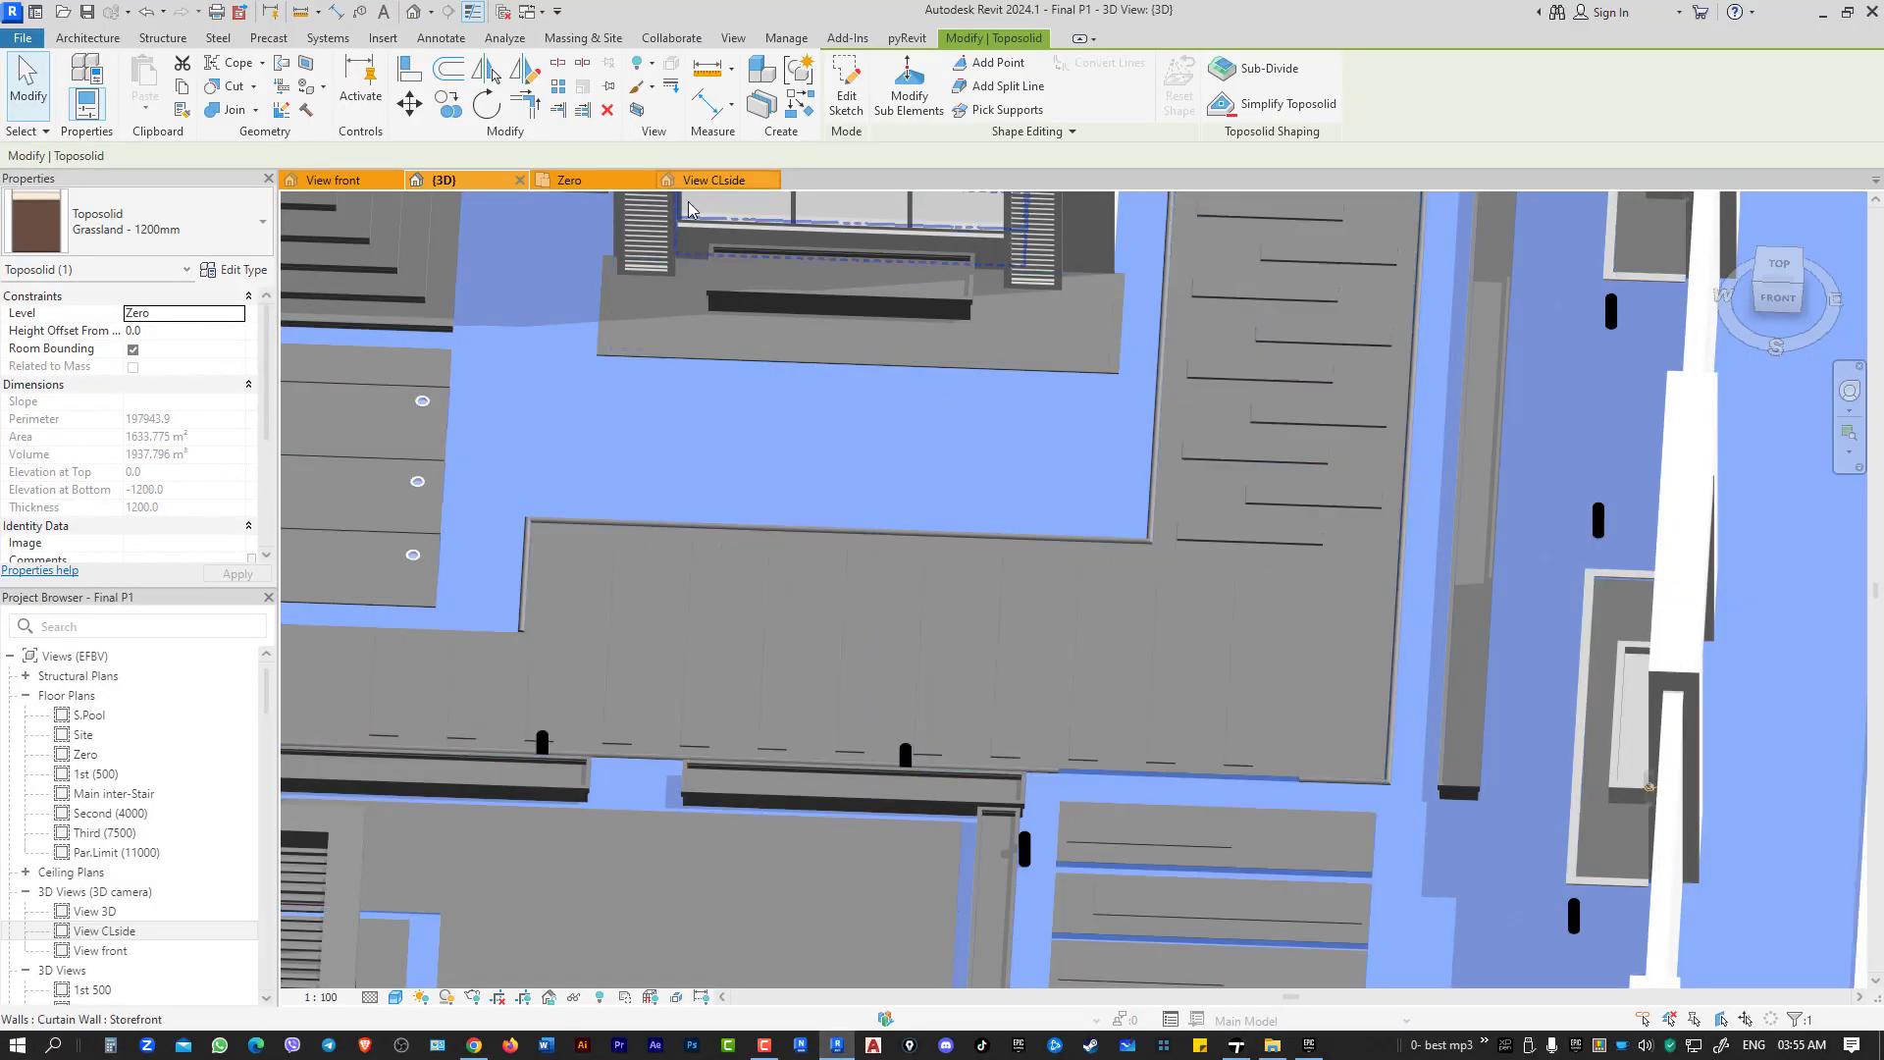
# - On the Zero plan, sketch a 3870-long rectangular WayLS1 3 floor and view it in 3D
pyautogui.click(569, 180)
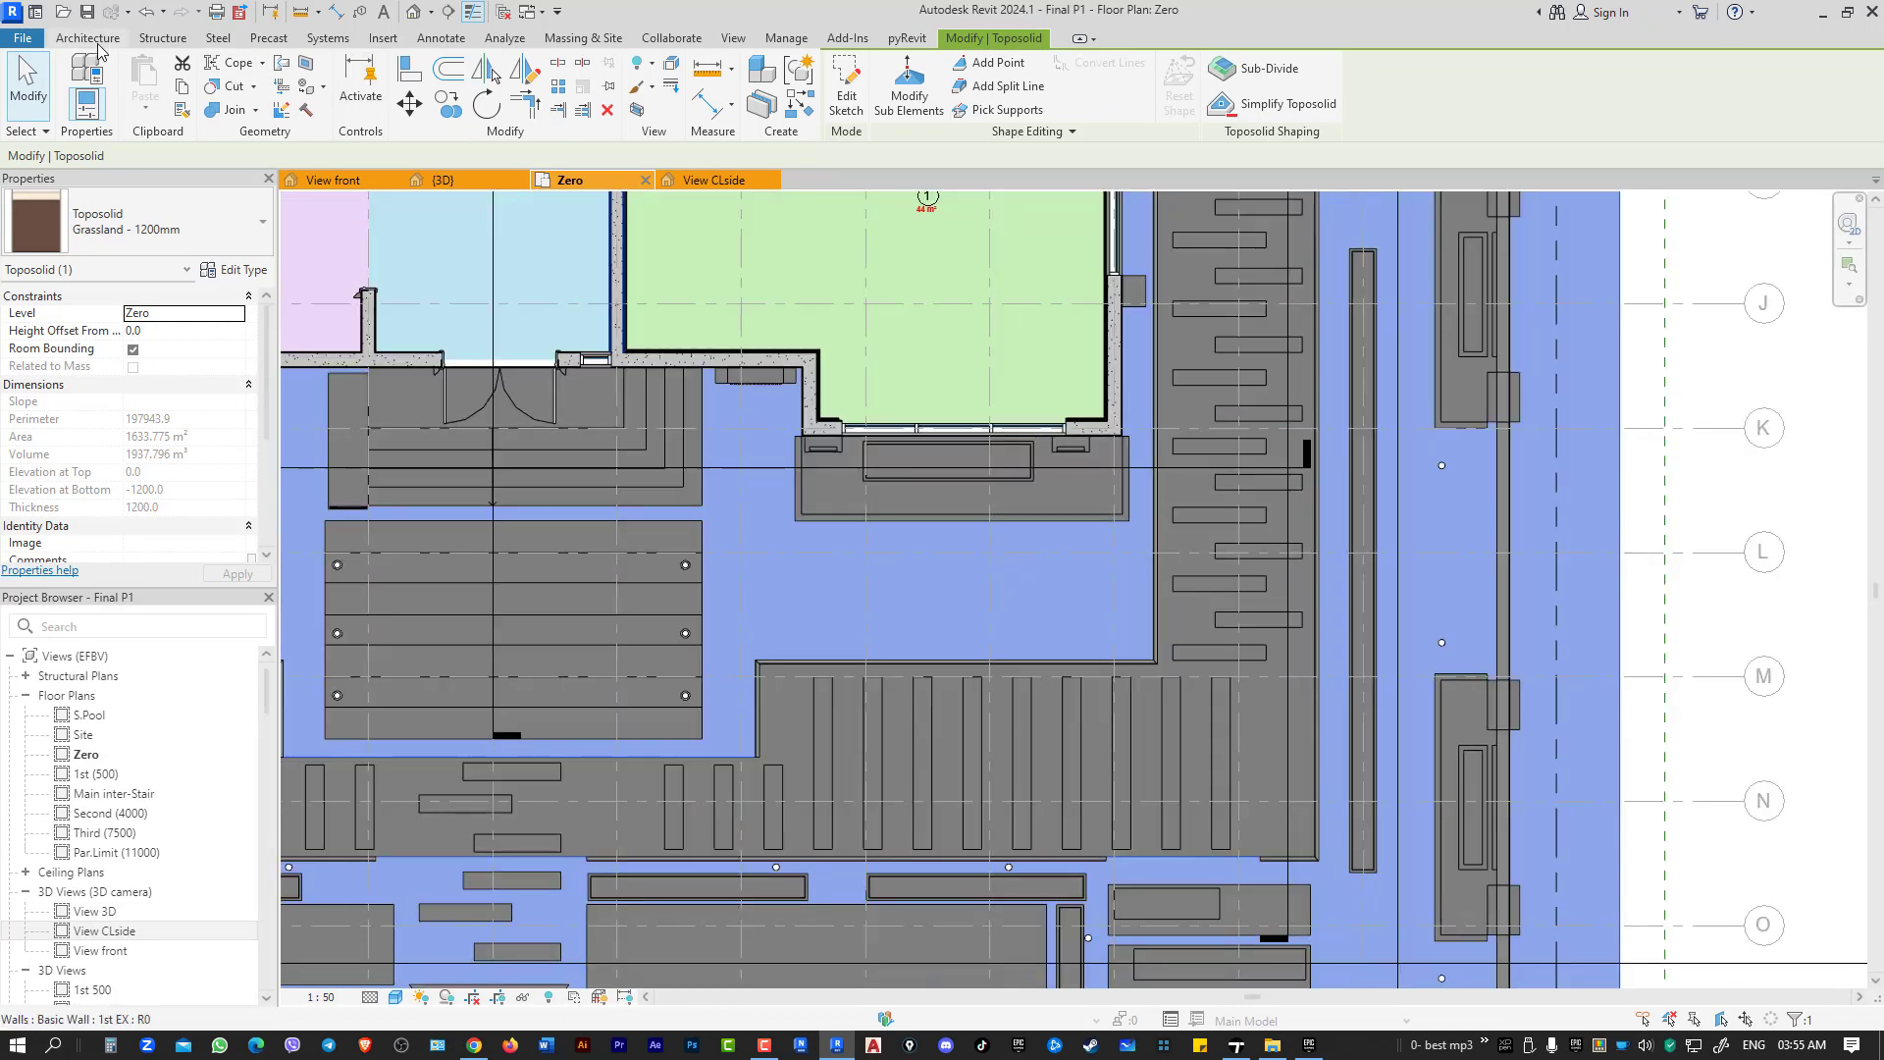
pyautogui.click(88, 37)
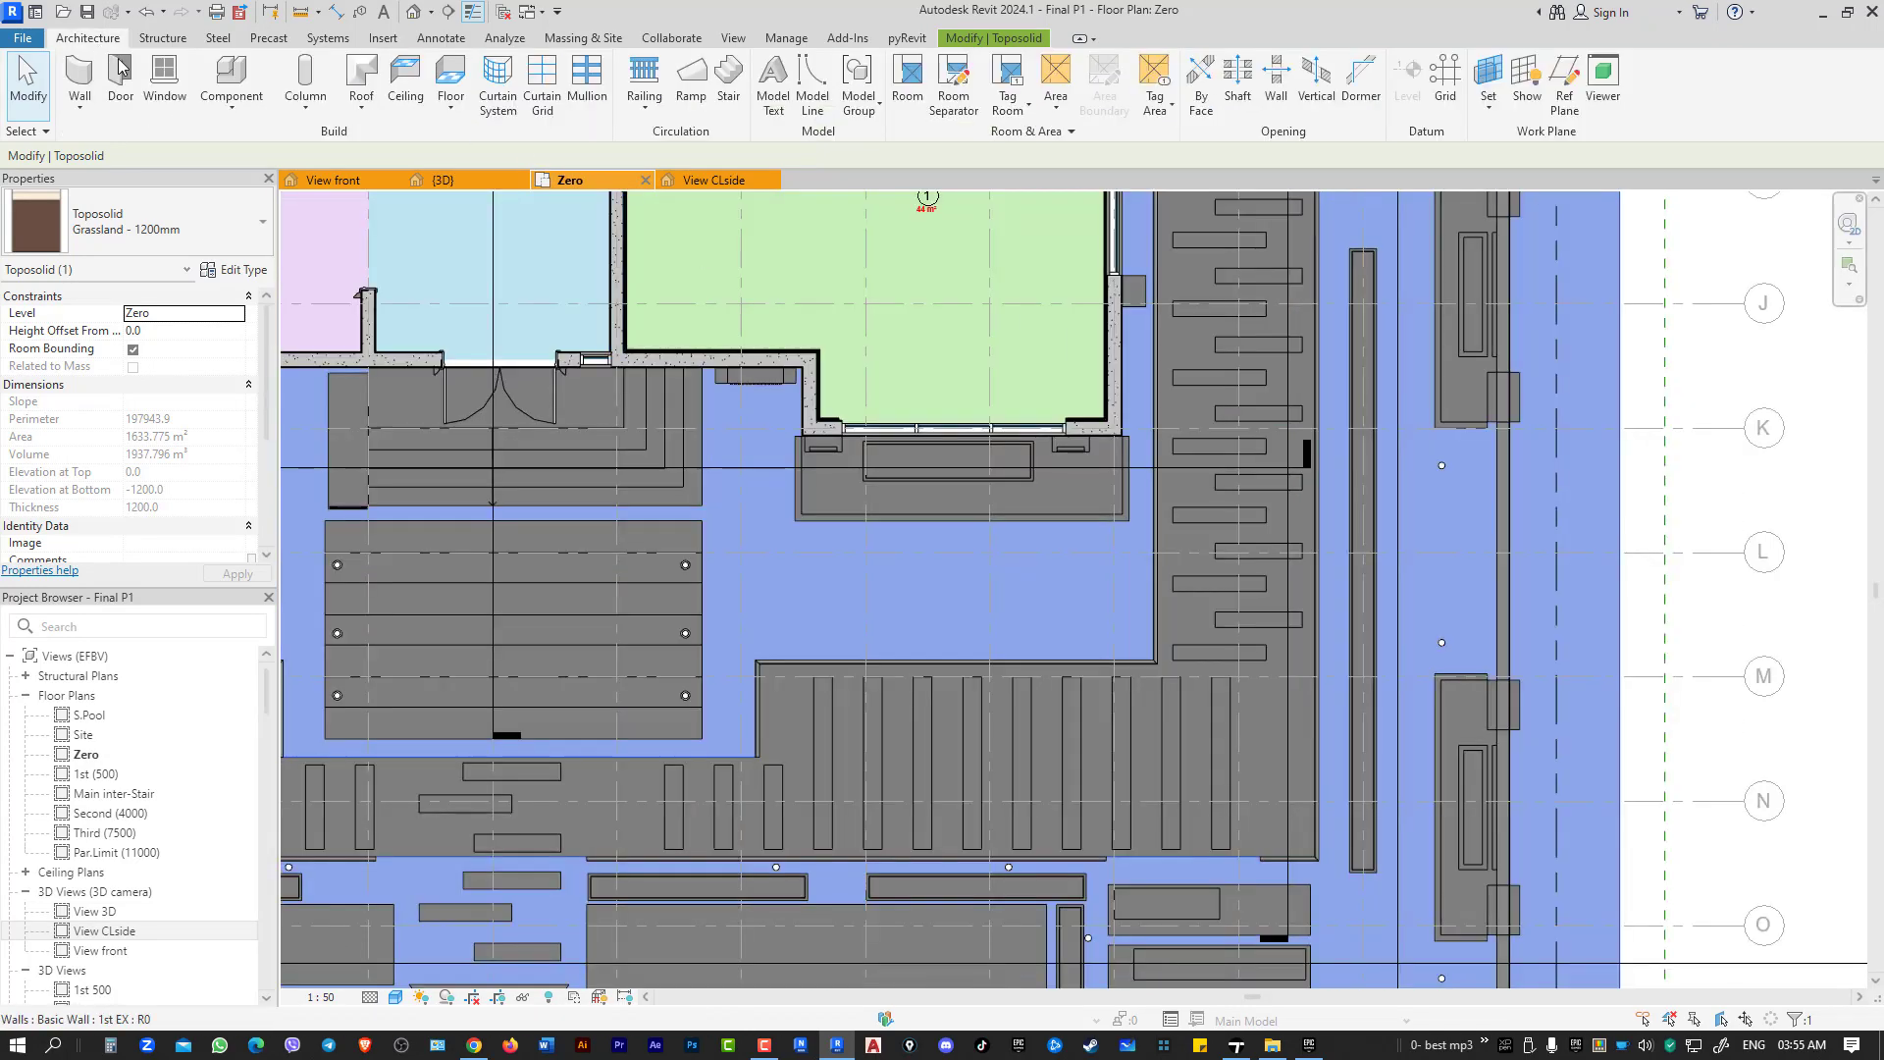
pyautogui.click(453, 115)
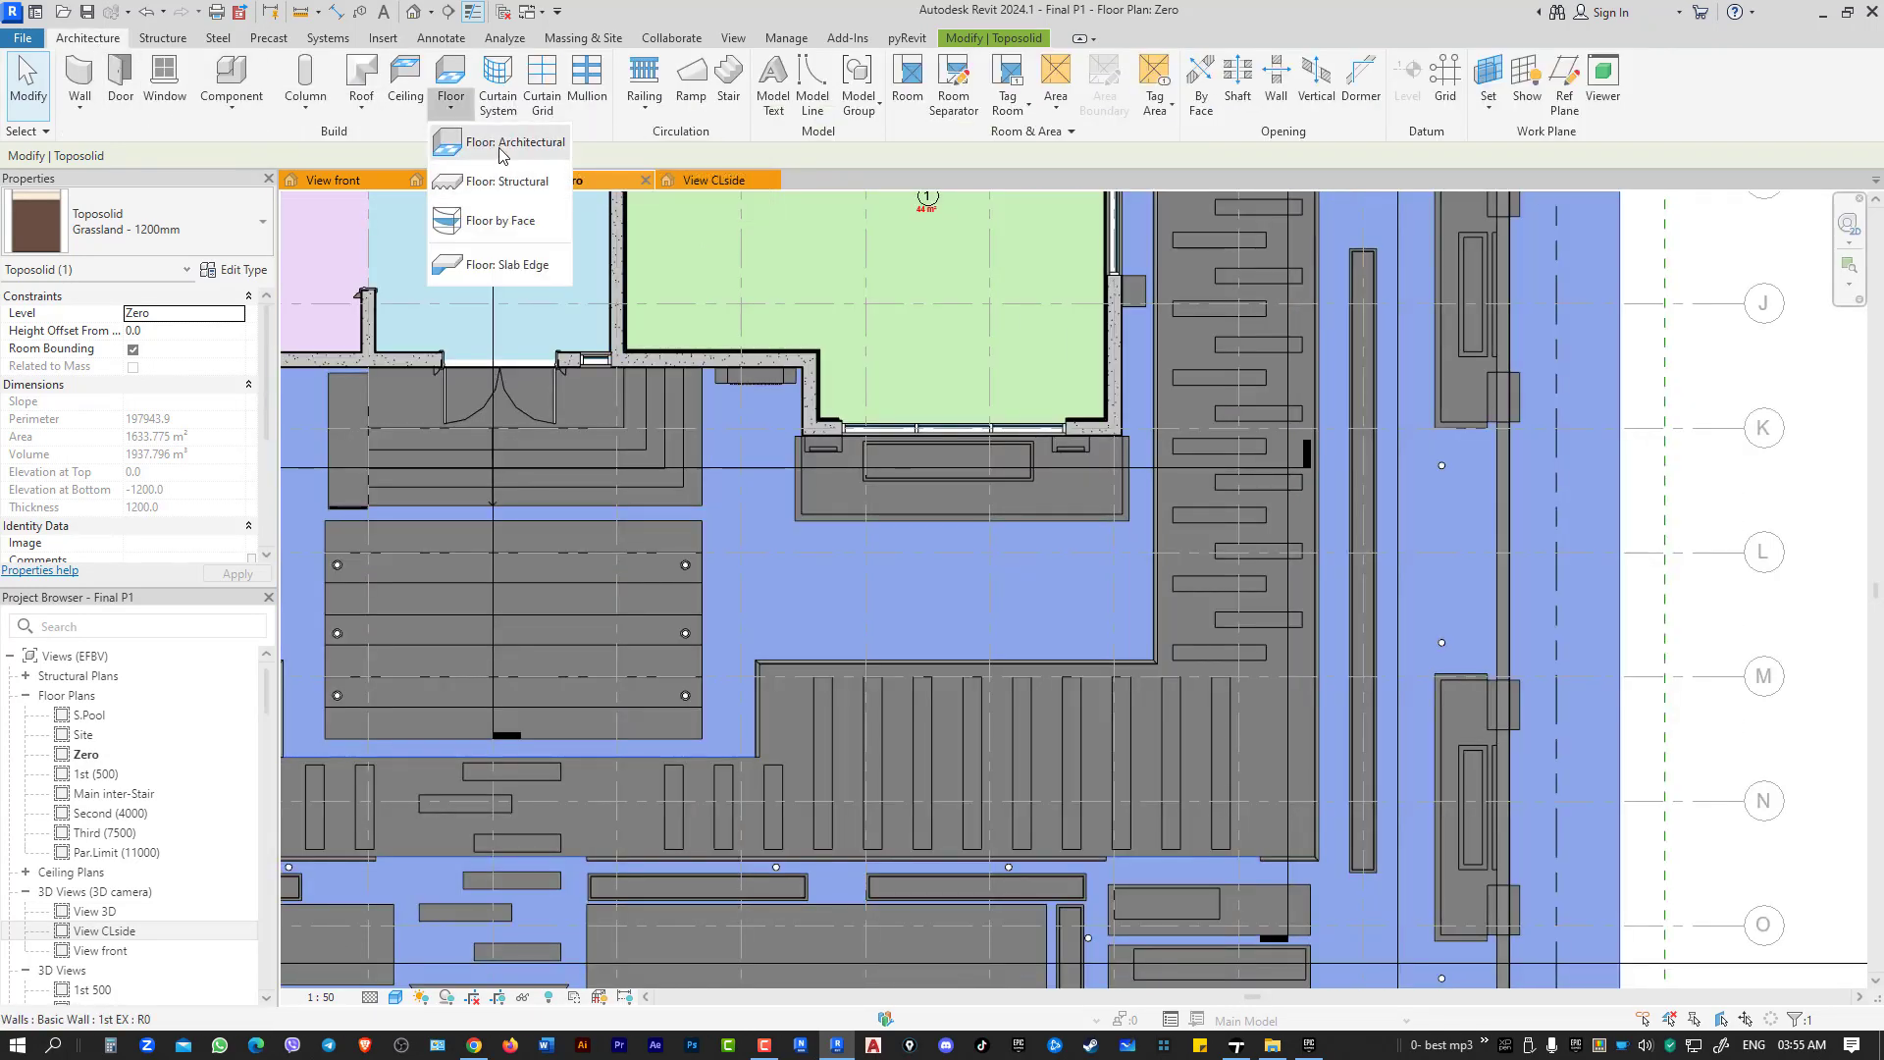
pyautogui.click(502, 149)
pyautogui.click(1009, 65)
pyautogui.click(866, 623)
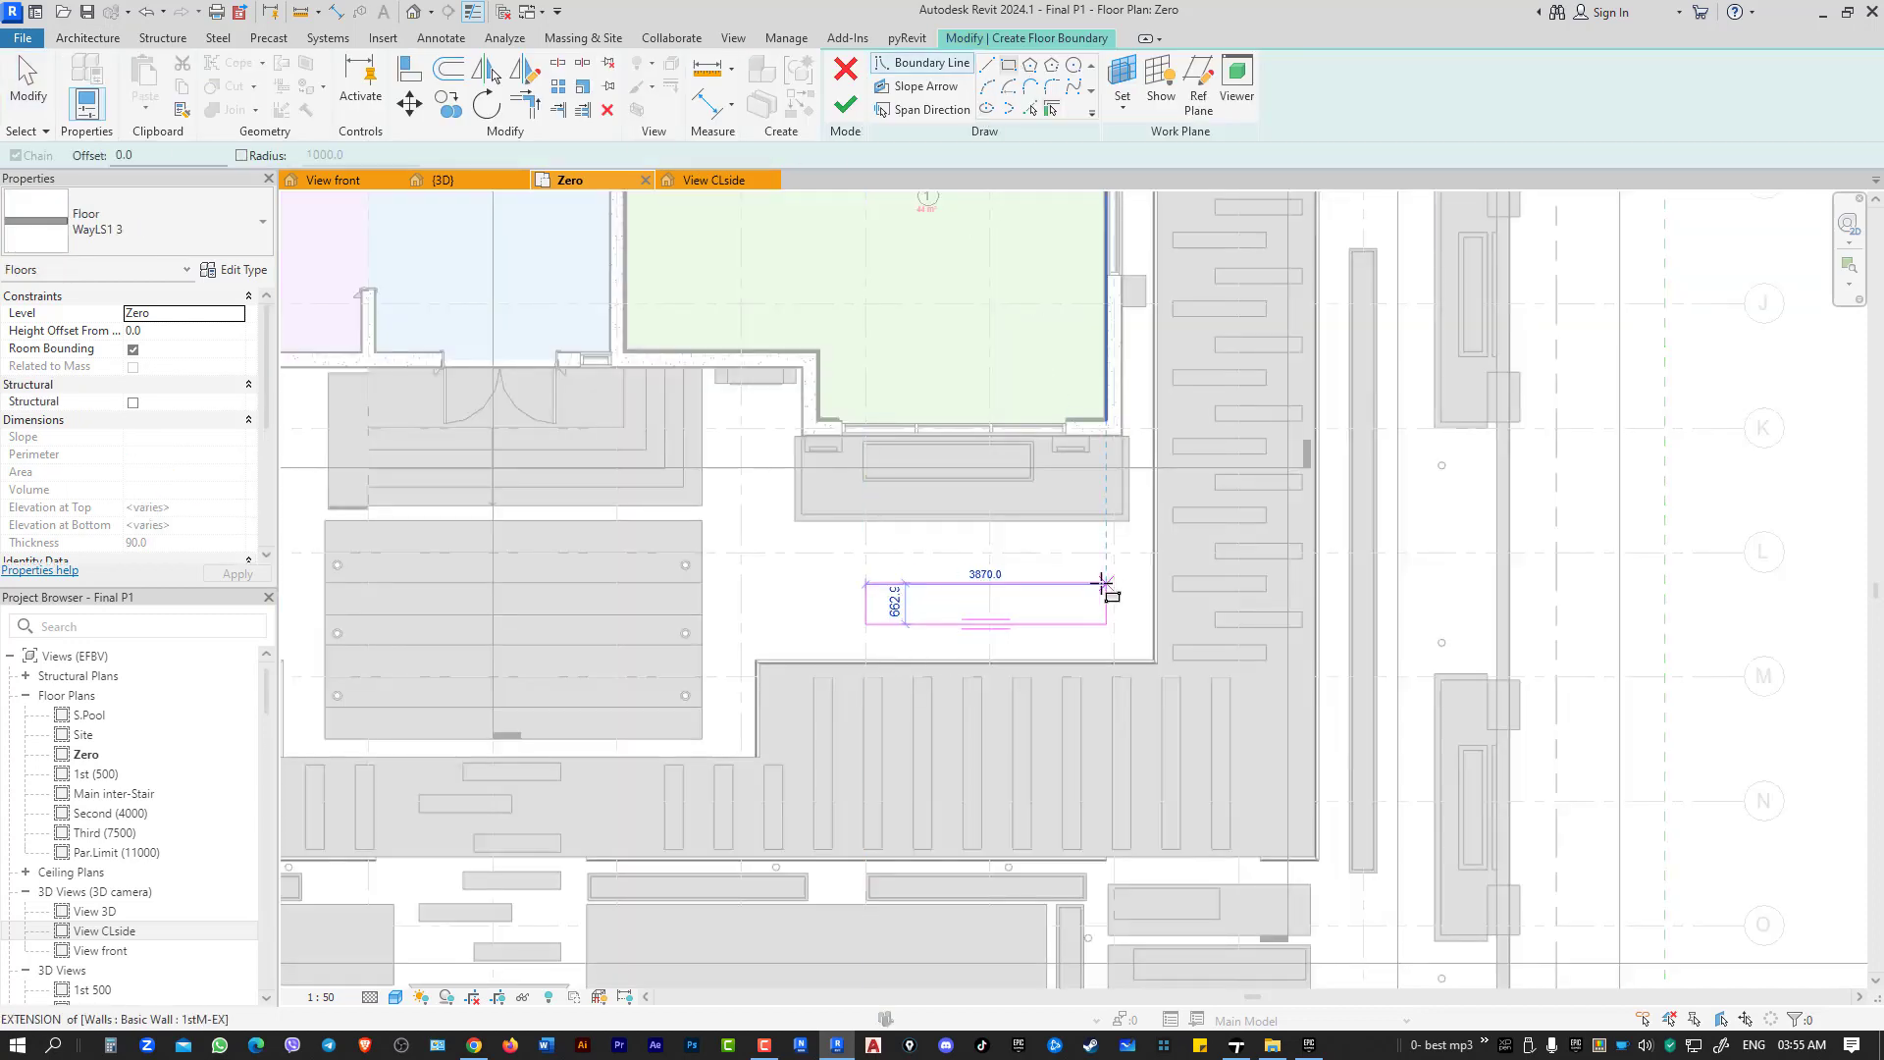
pyautogui.click(1082, 581)
pyautogui.click(845, 105)
pyautogui.click(413, 11)
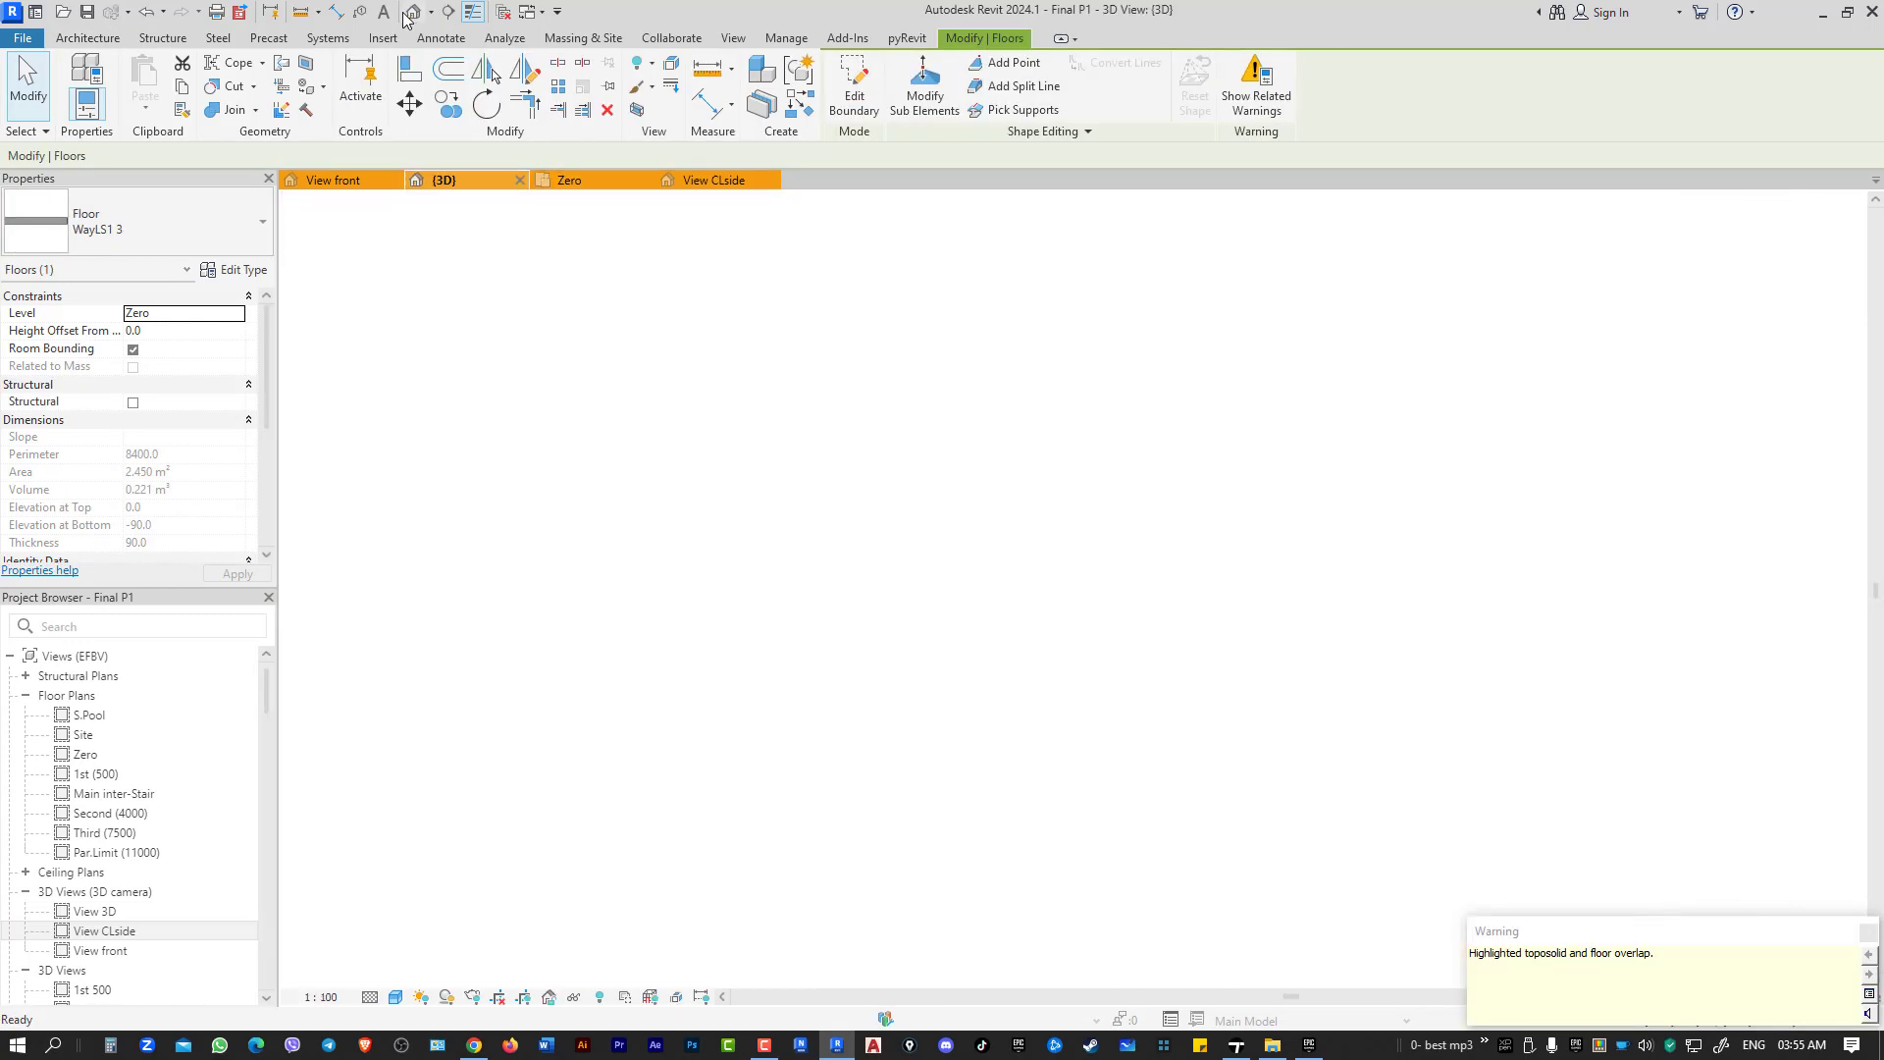
pyautogui.scroll(3, 945, 459)
pyautogui.keyDown('shift'); pyautogui.moveTo(1081, 516); pyautogui.dragTo(778, 621, button='middle'); pyautogui.keyUp('shift')
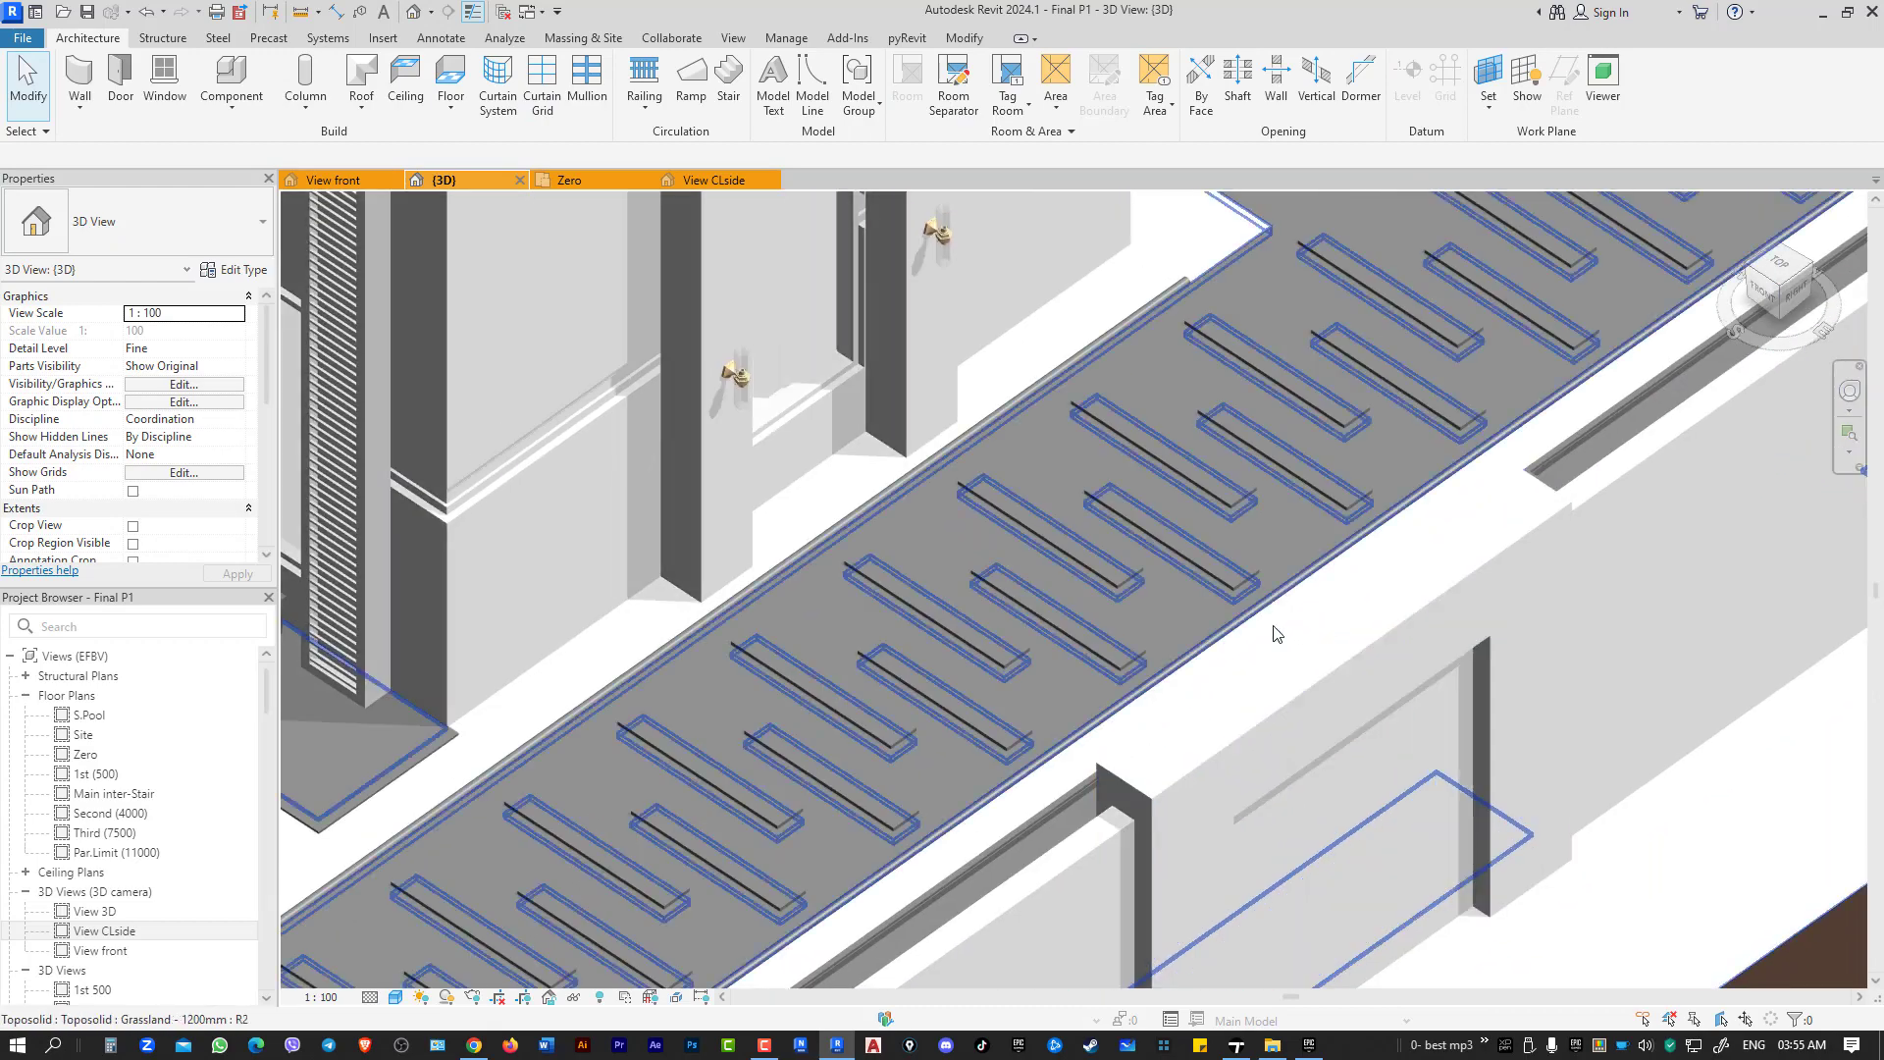
pyautogui.scroll(3, 778, 621)
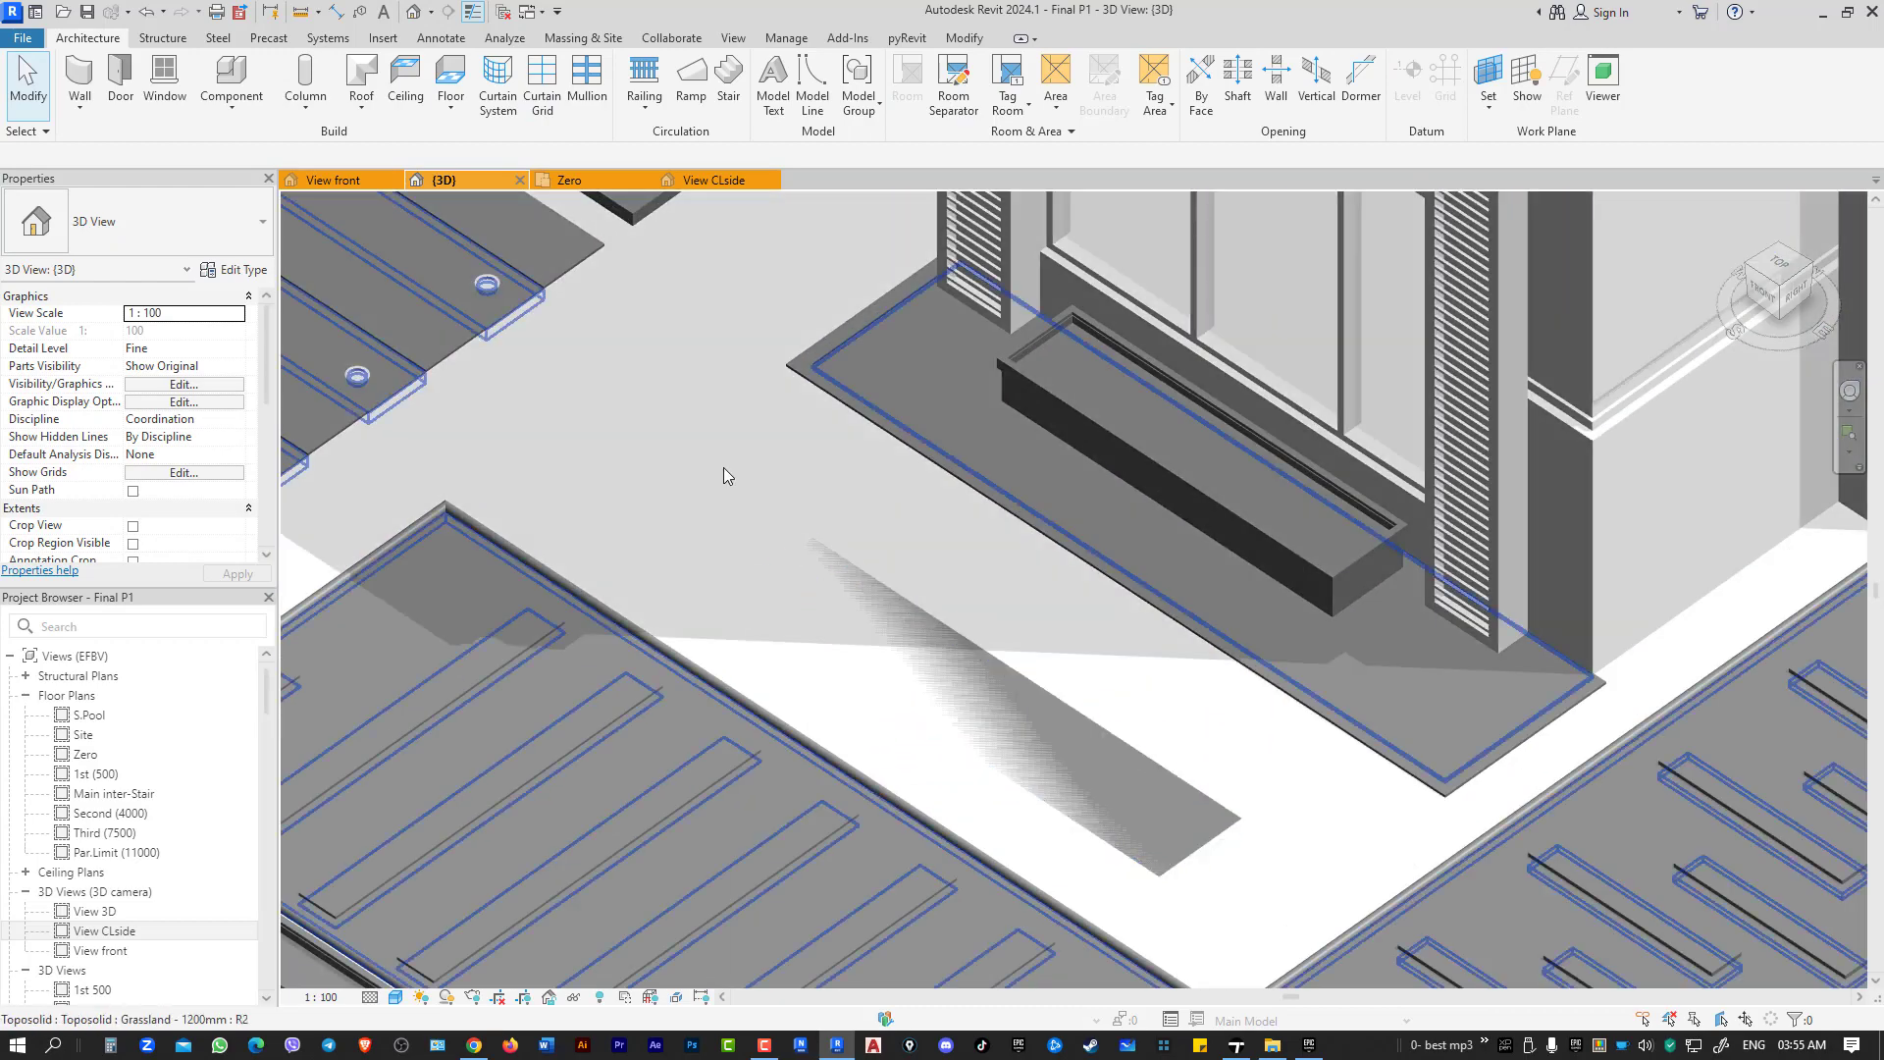
pyautogui.click(722, 467)
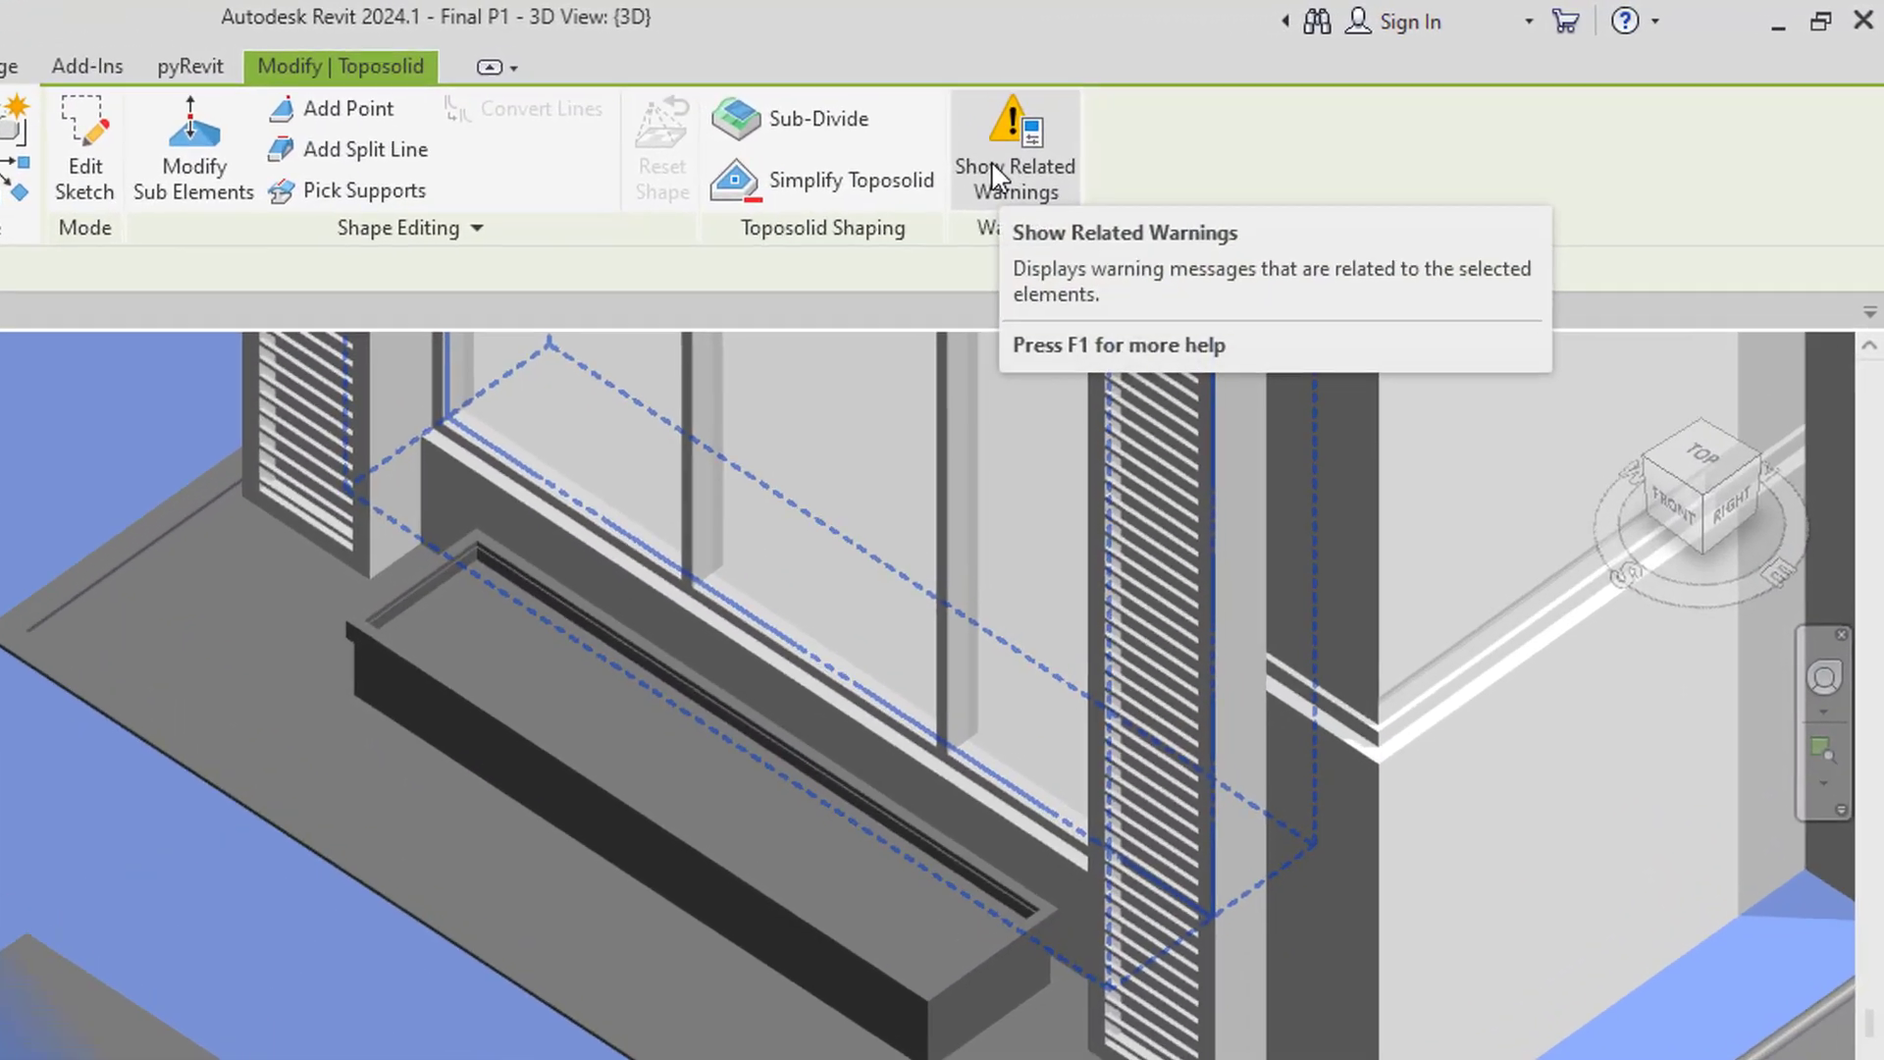
pyautogui.click(977, 162)
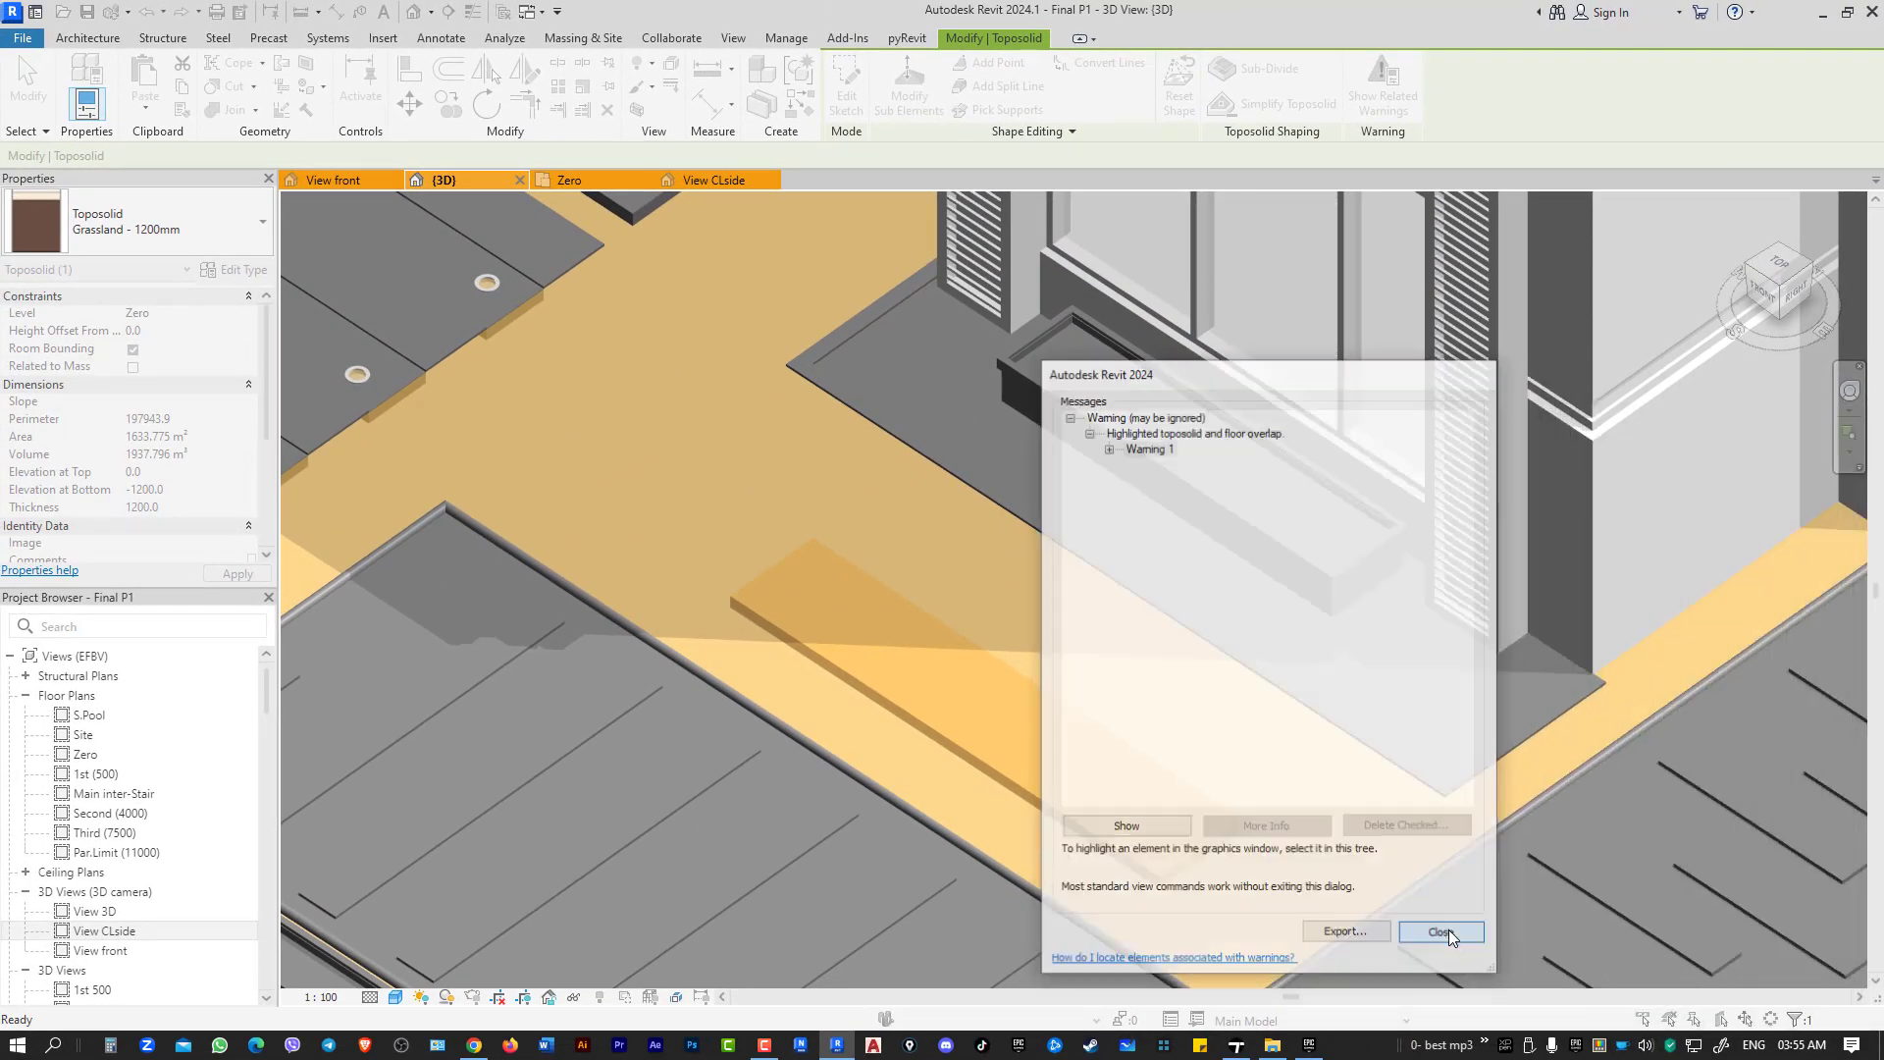
pyautogui.click(1448, 928)
pyautogui.click(956, 39)
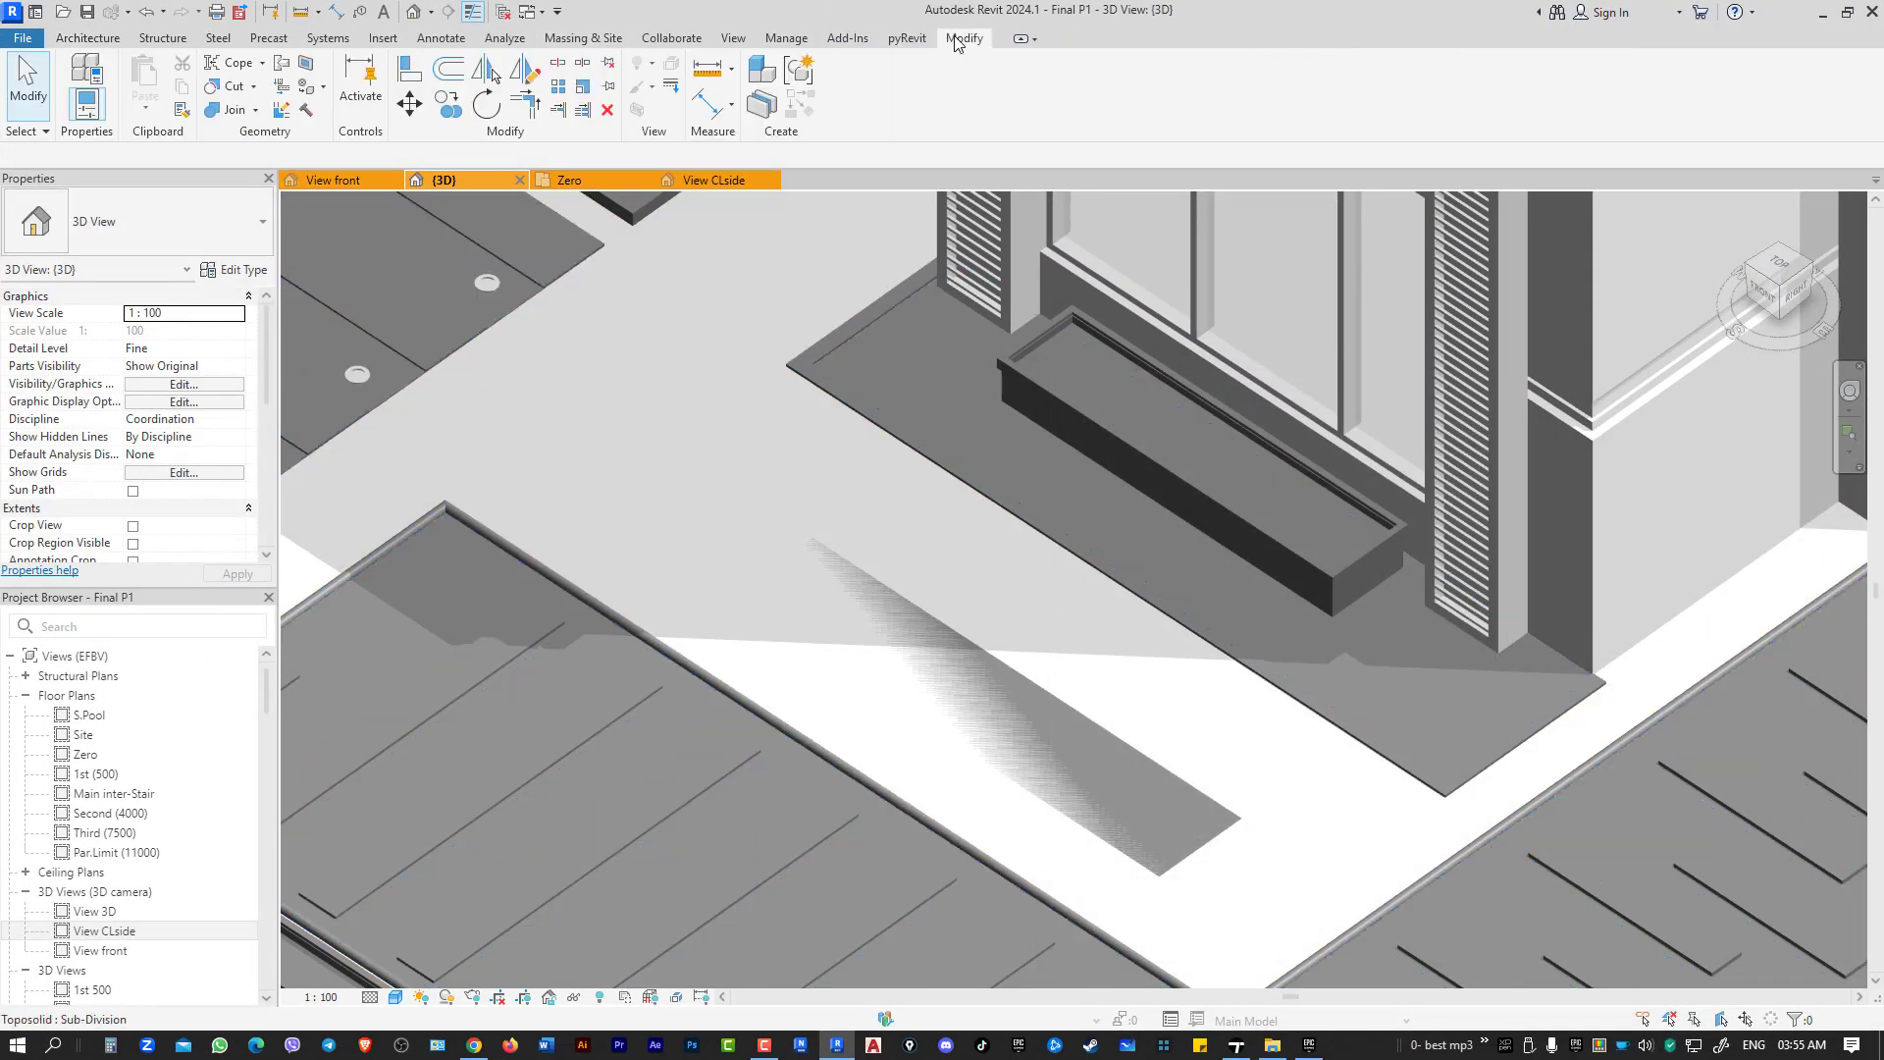
# - Cut the WayLS1 3 stepping-stone floor out of the grassland toposolid with Cut Geometry
pyautogui.click(228, 86)
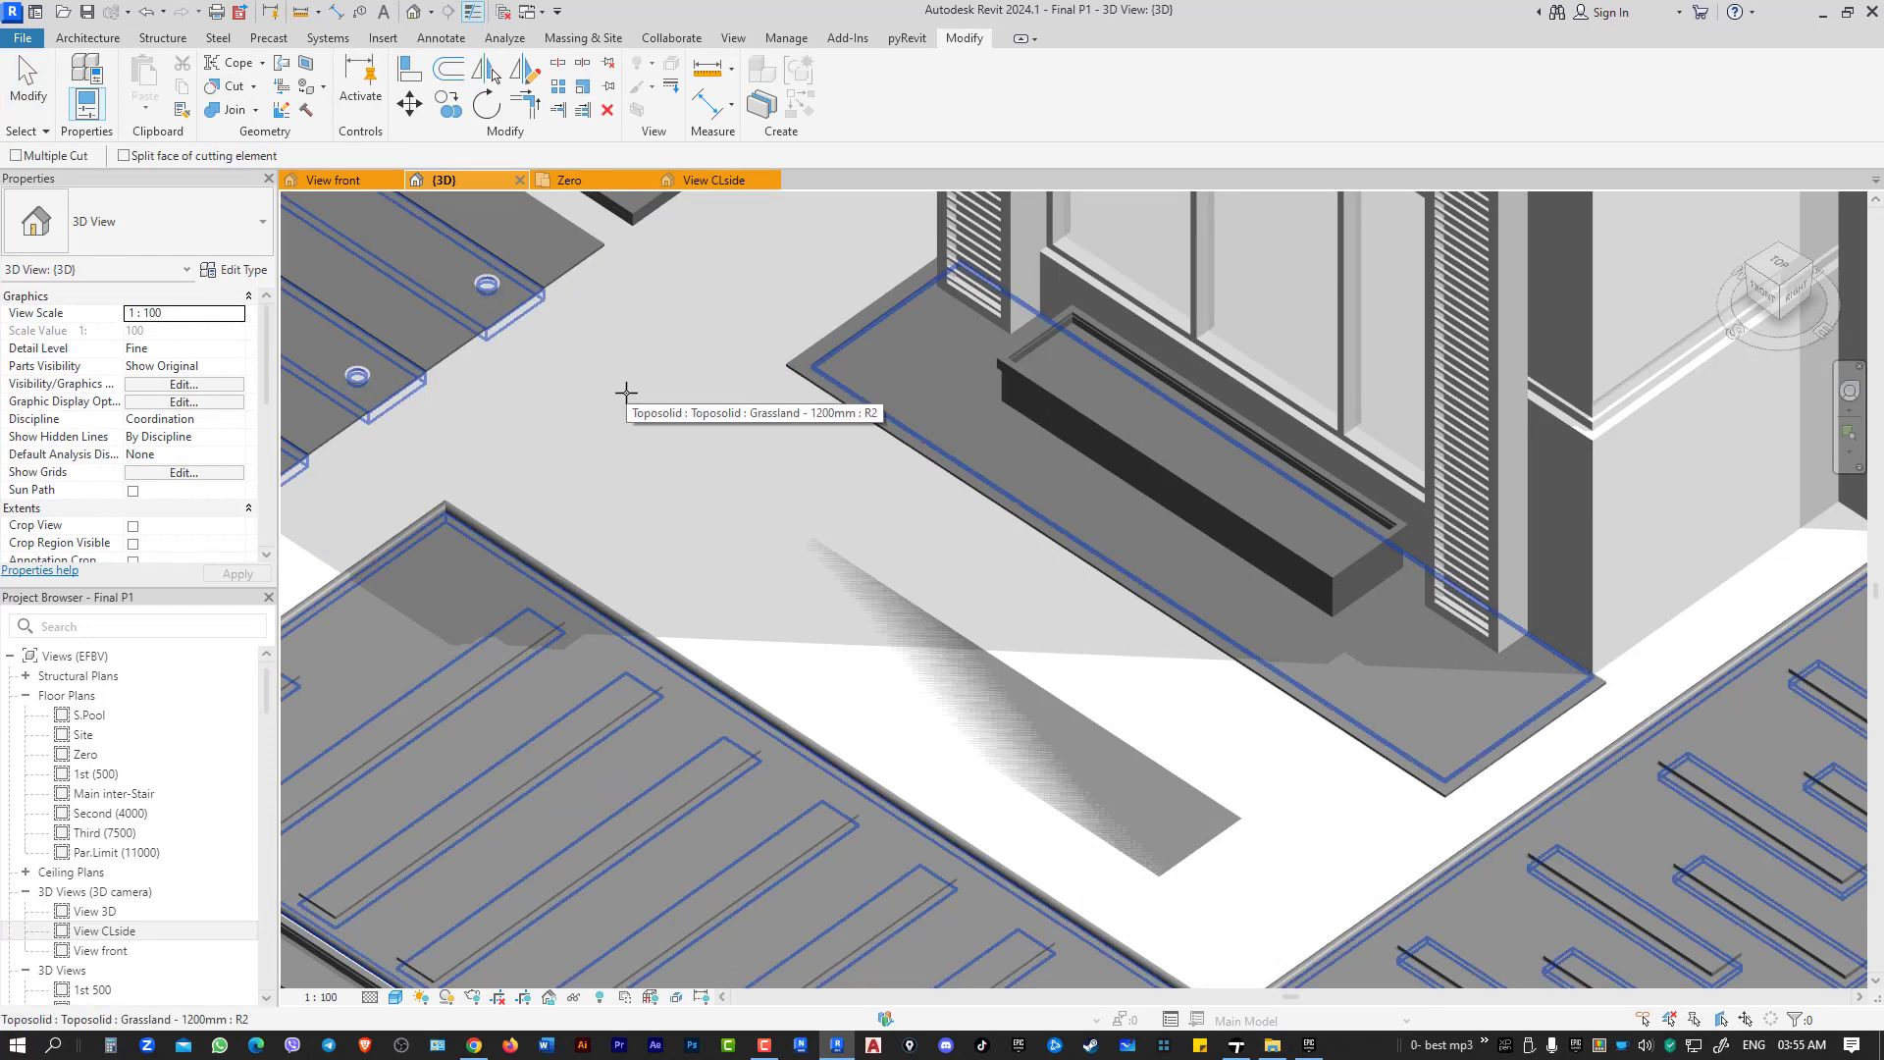
pyautogui.click(726, 506)
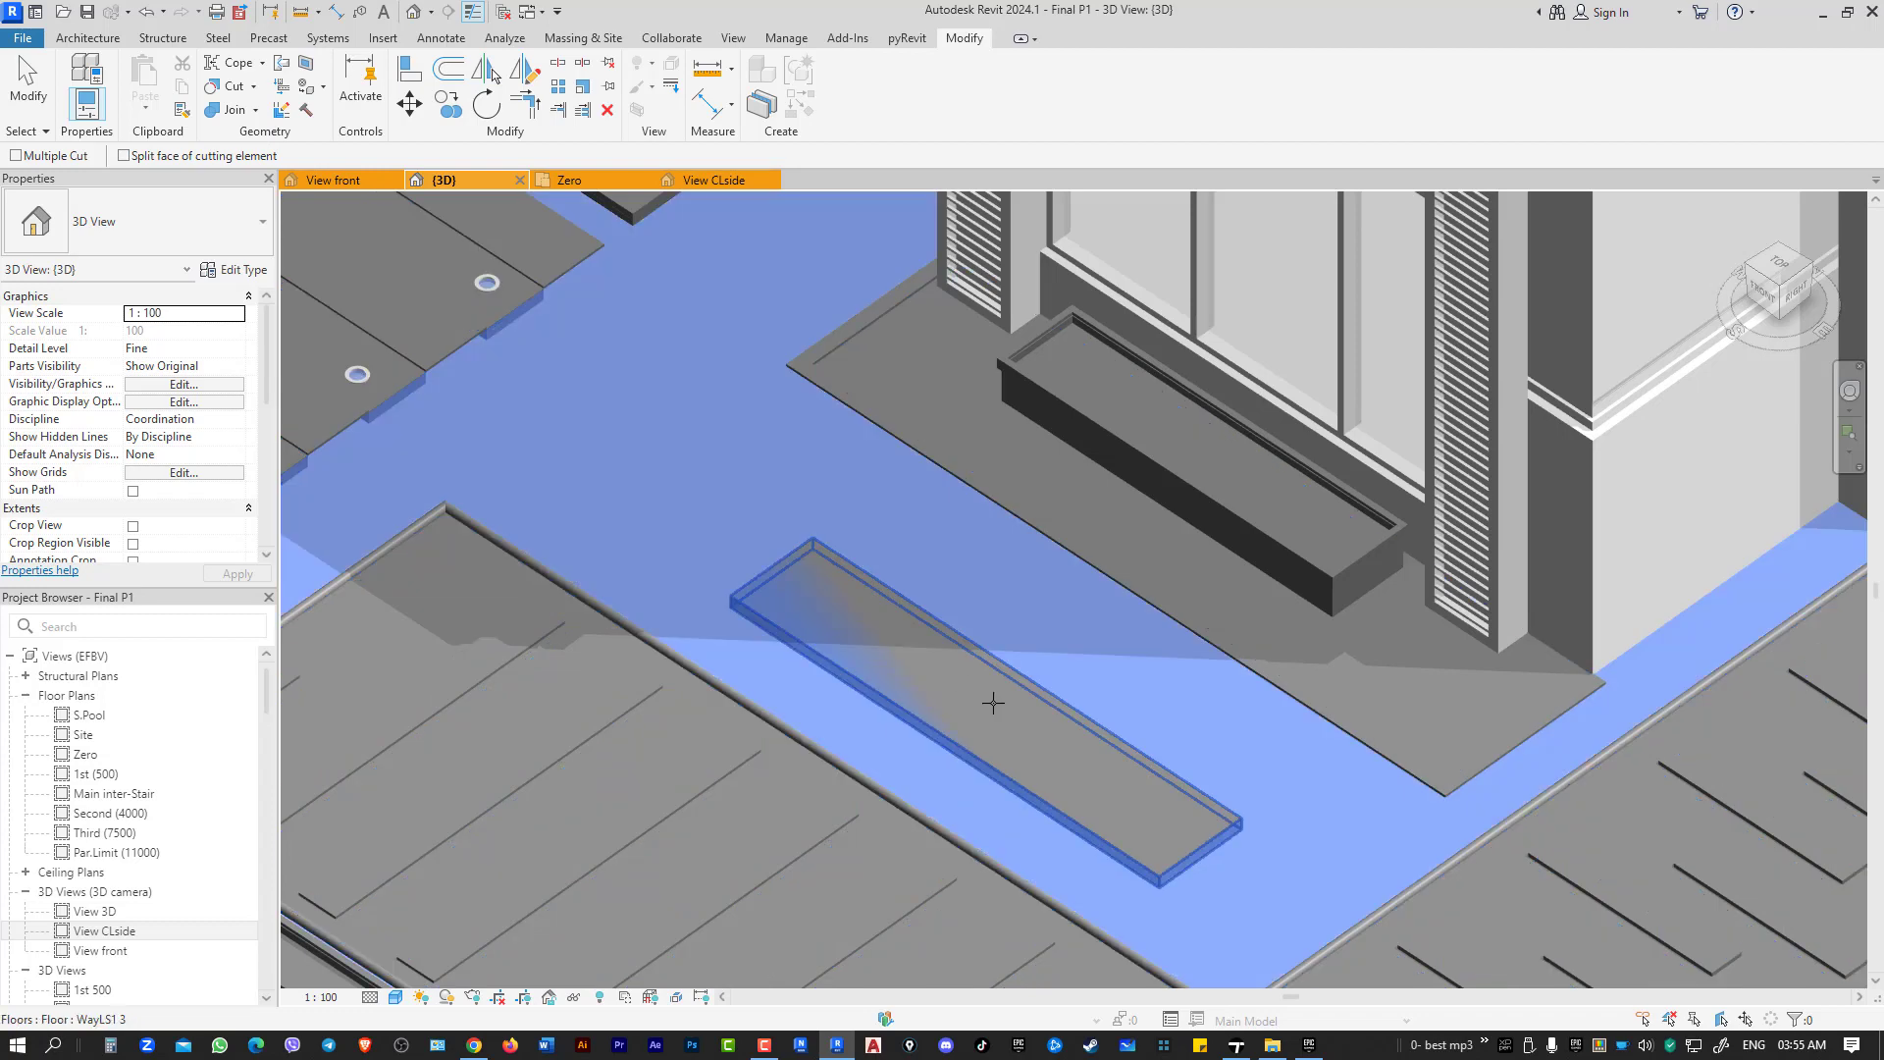
pyautogui.click(993, 702)
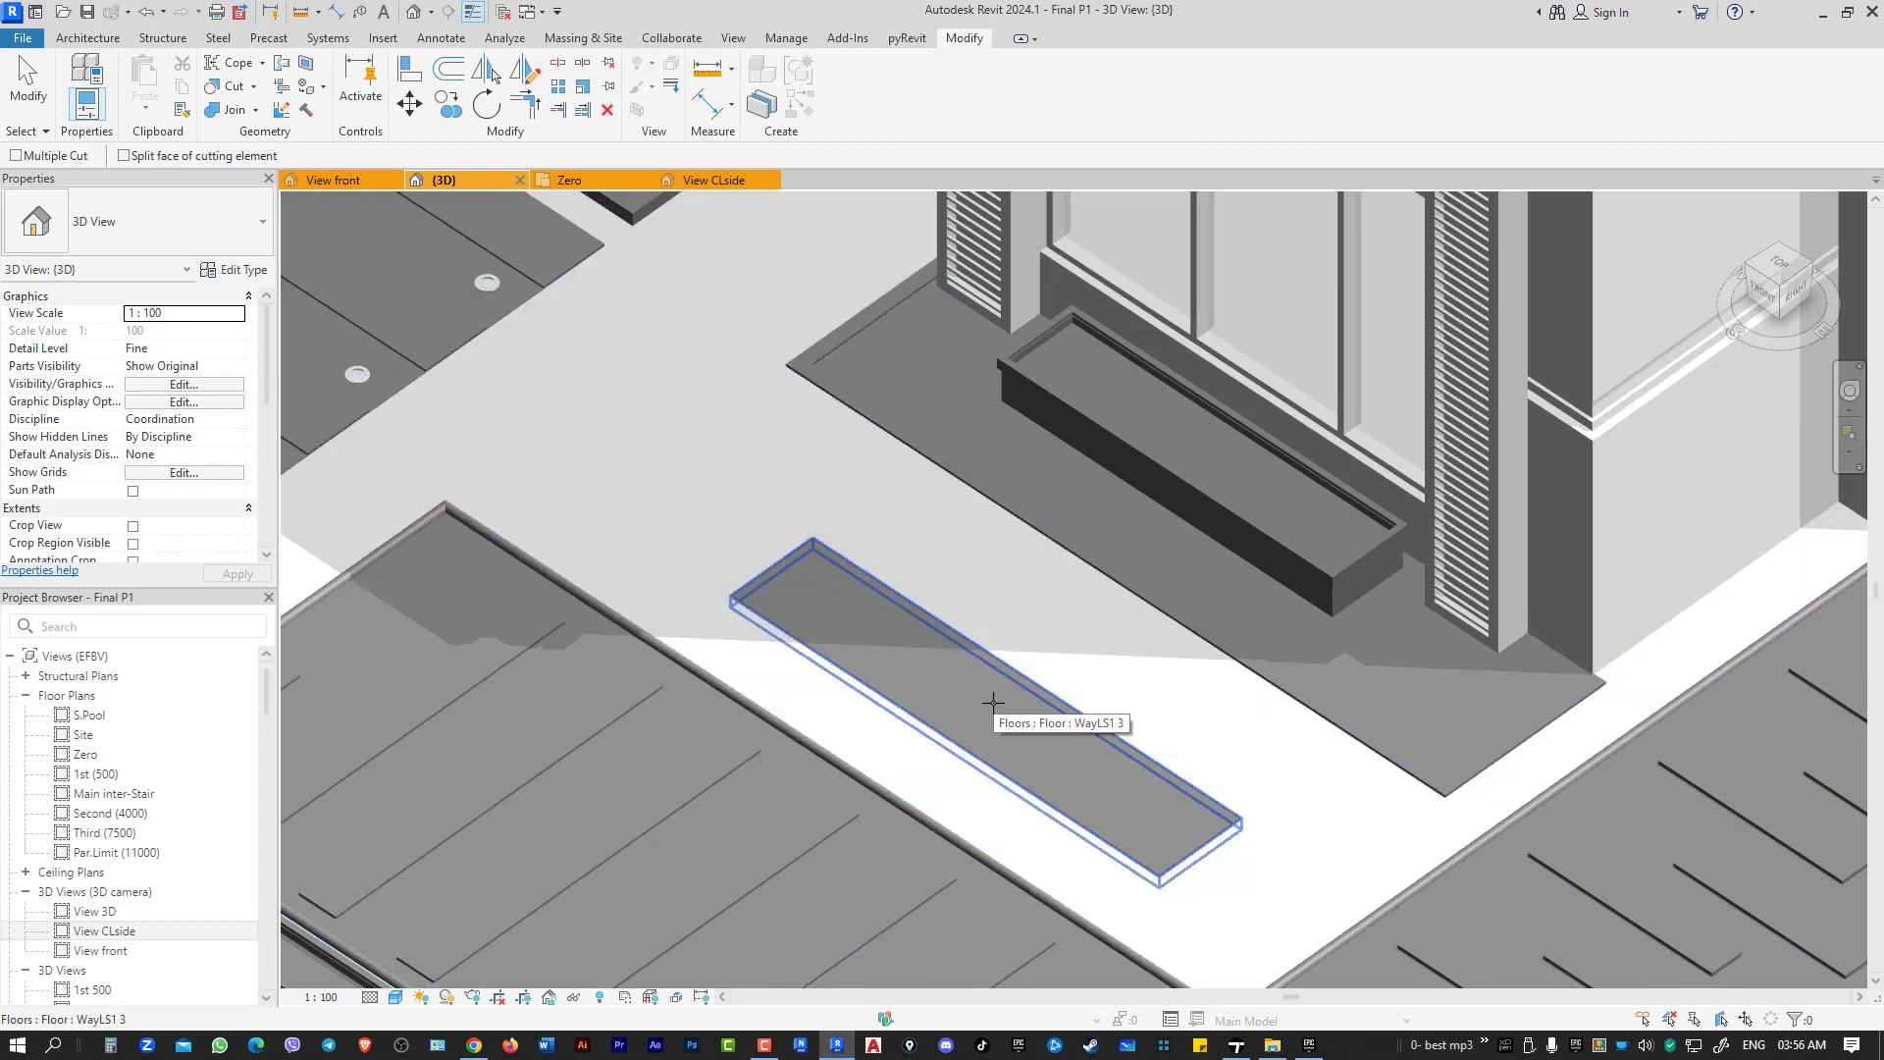
pyautogui.press('Escape')
# - Temporarily hide, then restore, the WayLS1 3 floor to inspect the cut, then delete it
pyautogui.click(993, 697)
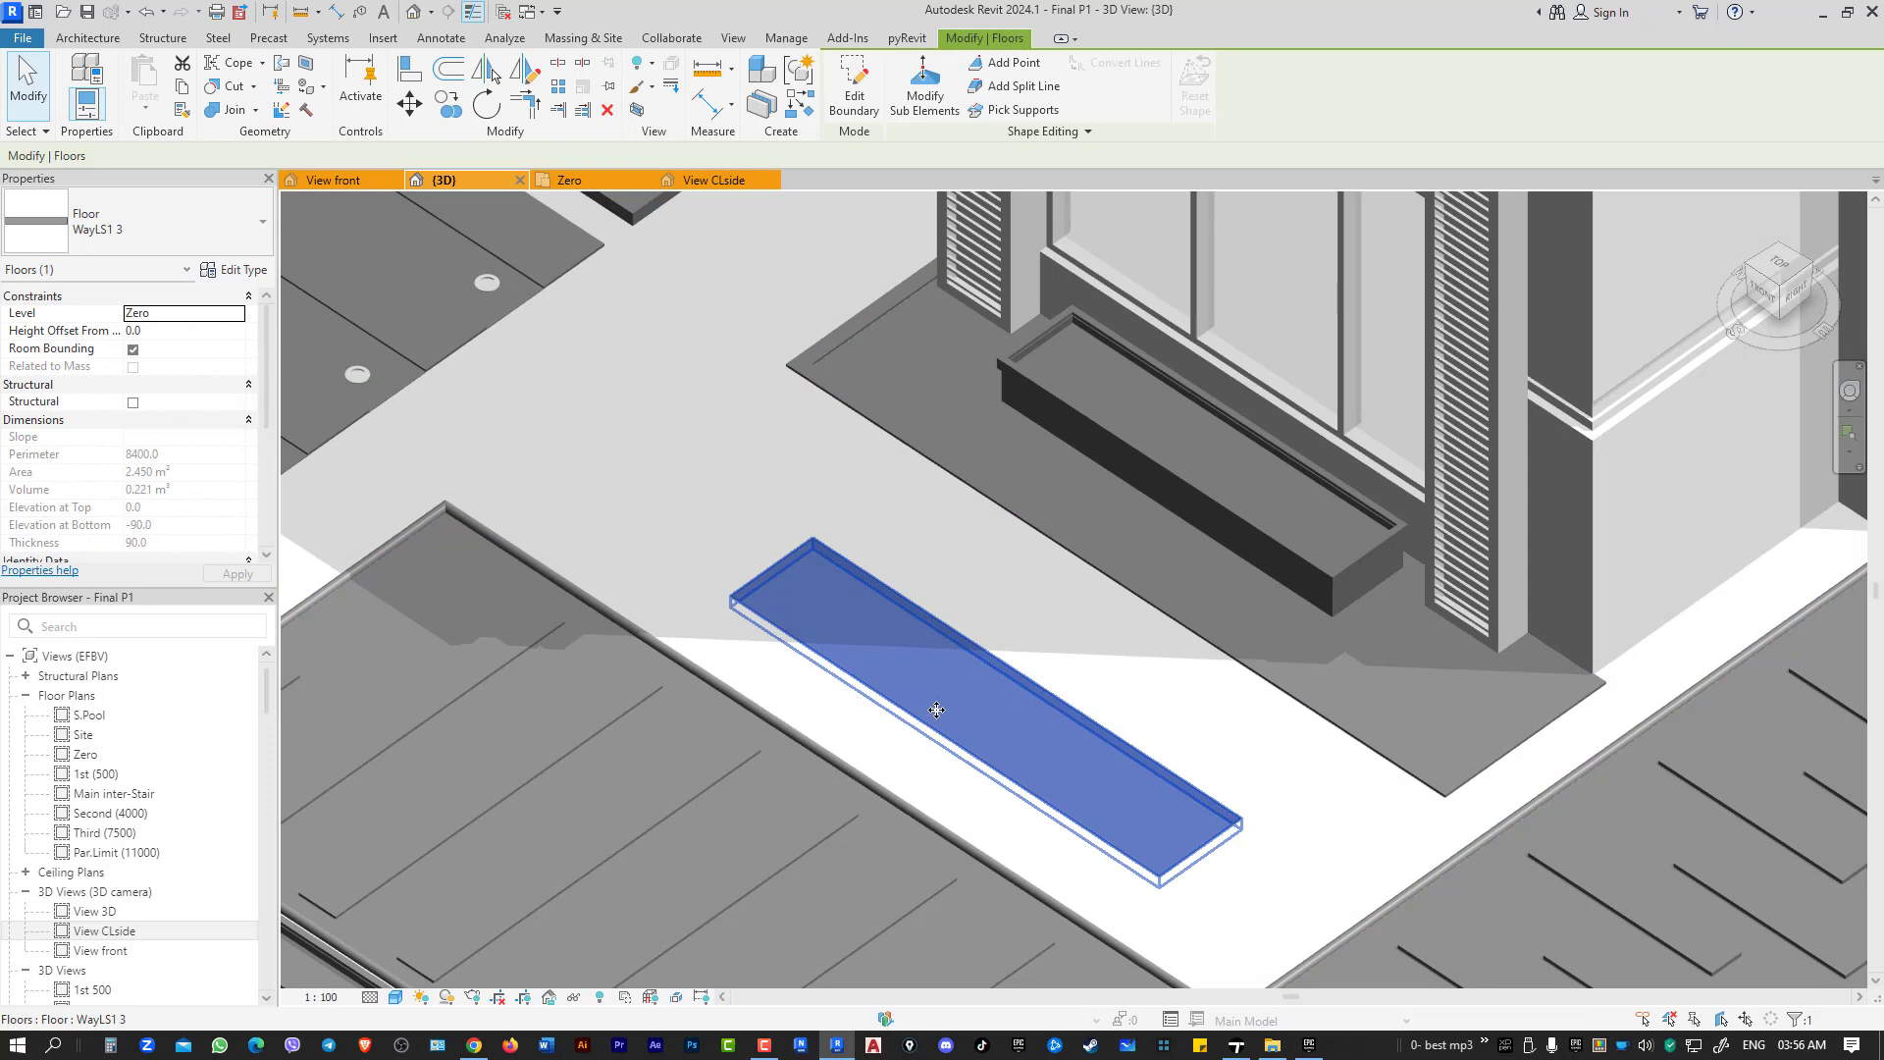
pyautogui.press('h')
pyautogui.press('h')
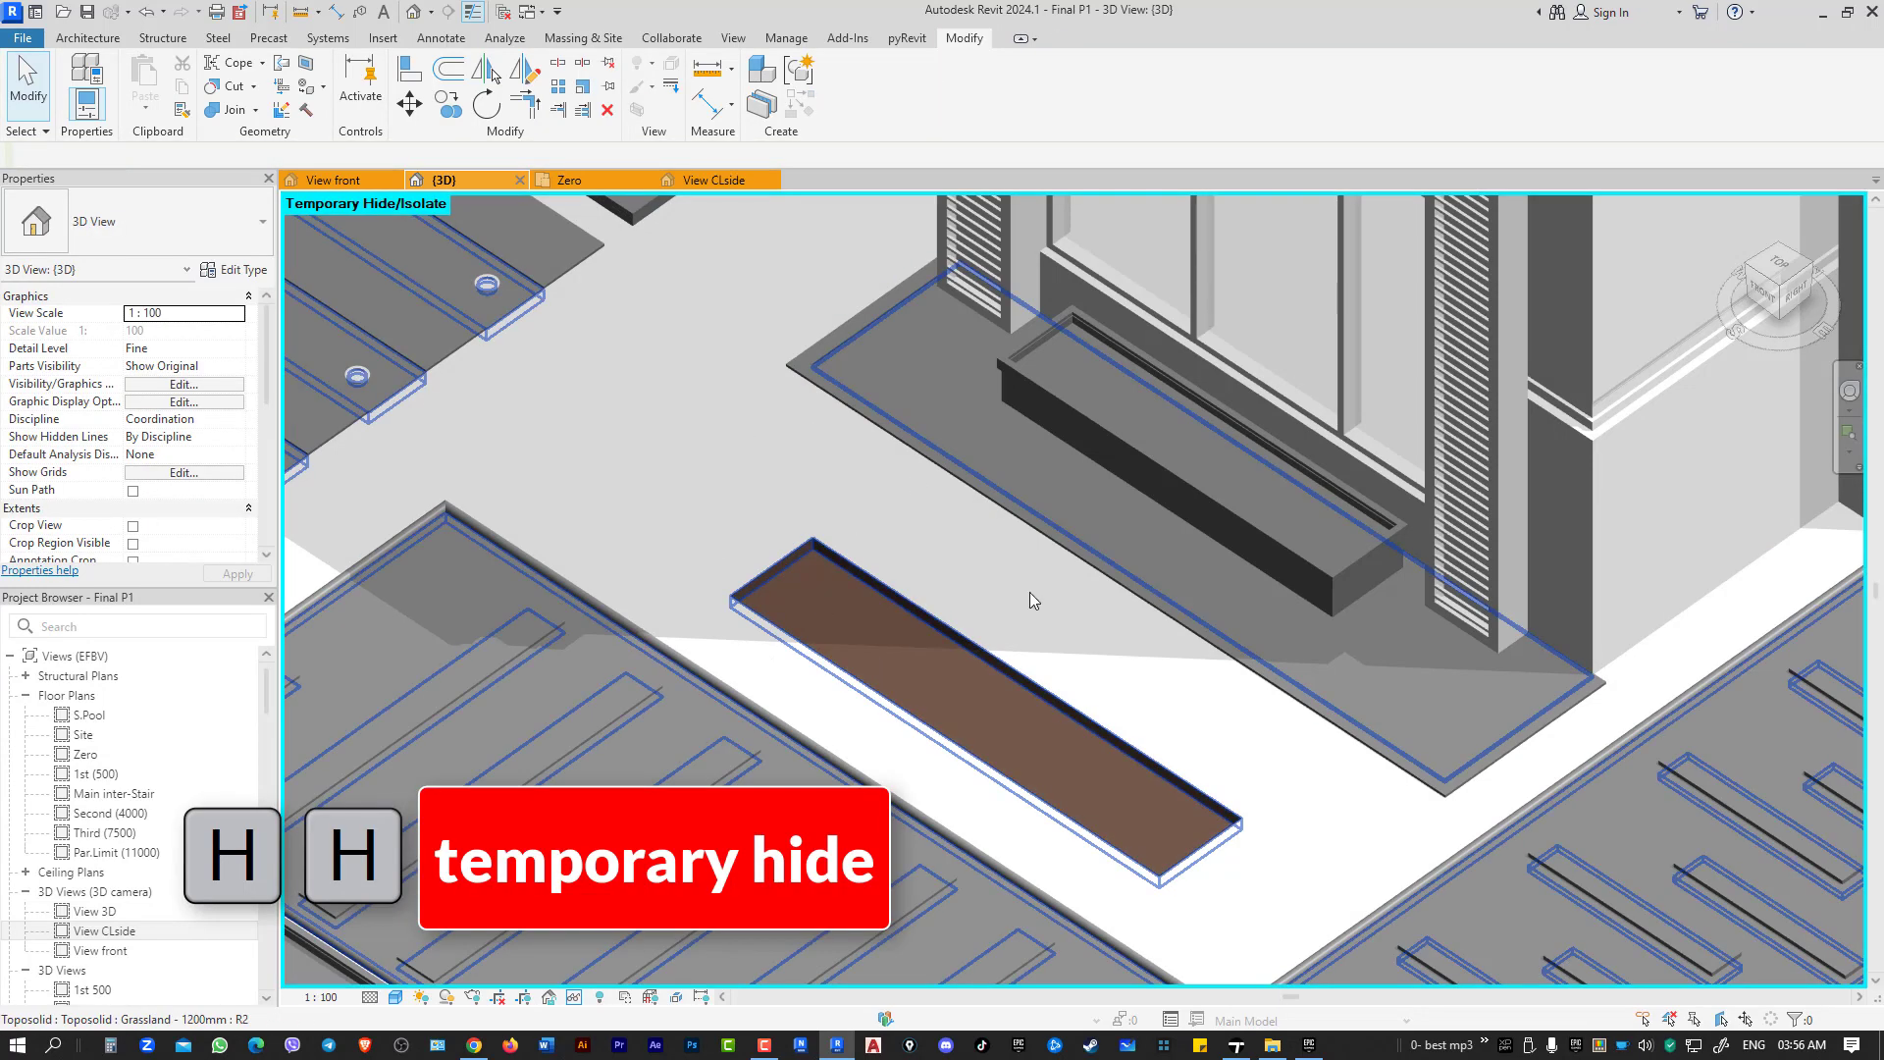
pyautogui.press('h')
pyautogui.press('r')
pyautogui.click(952, 681)
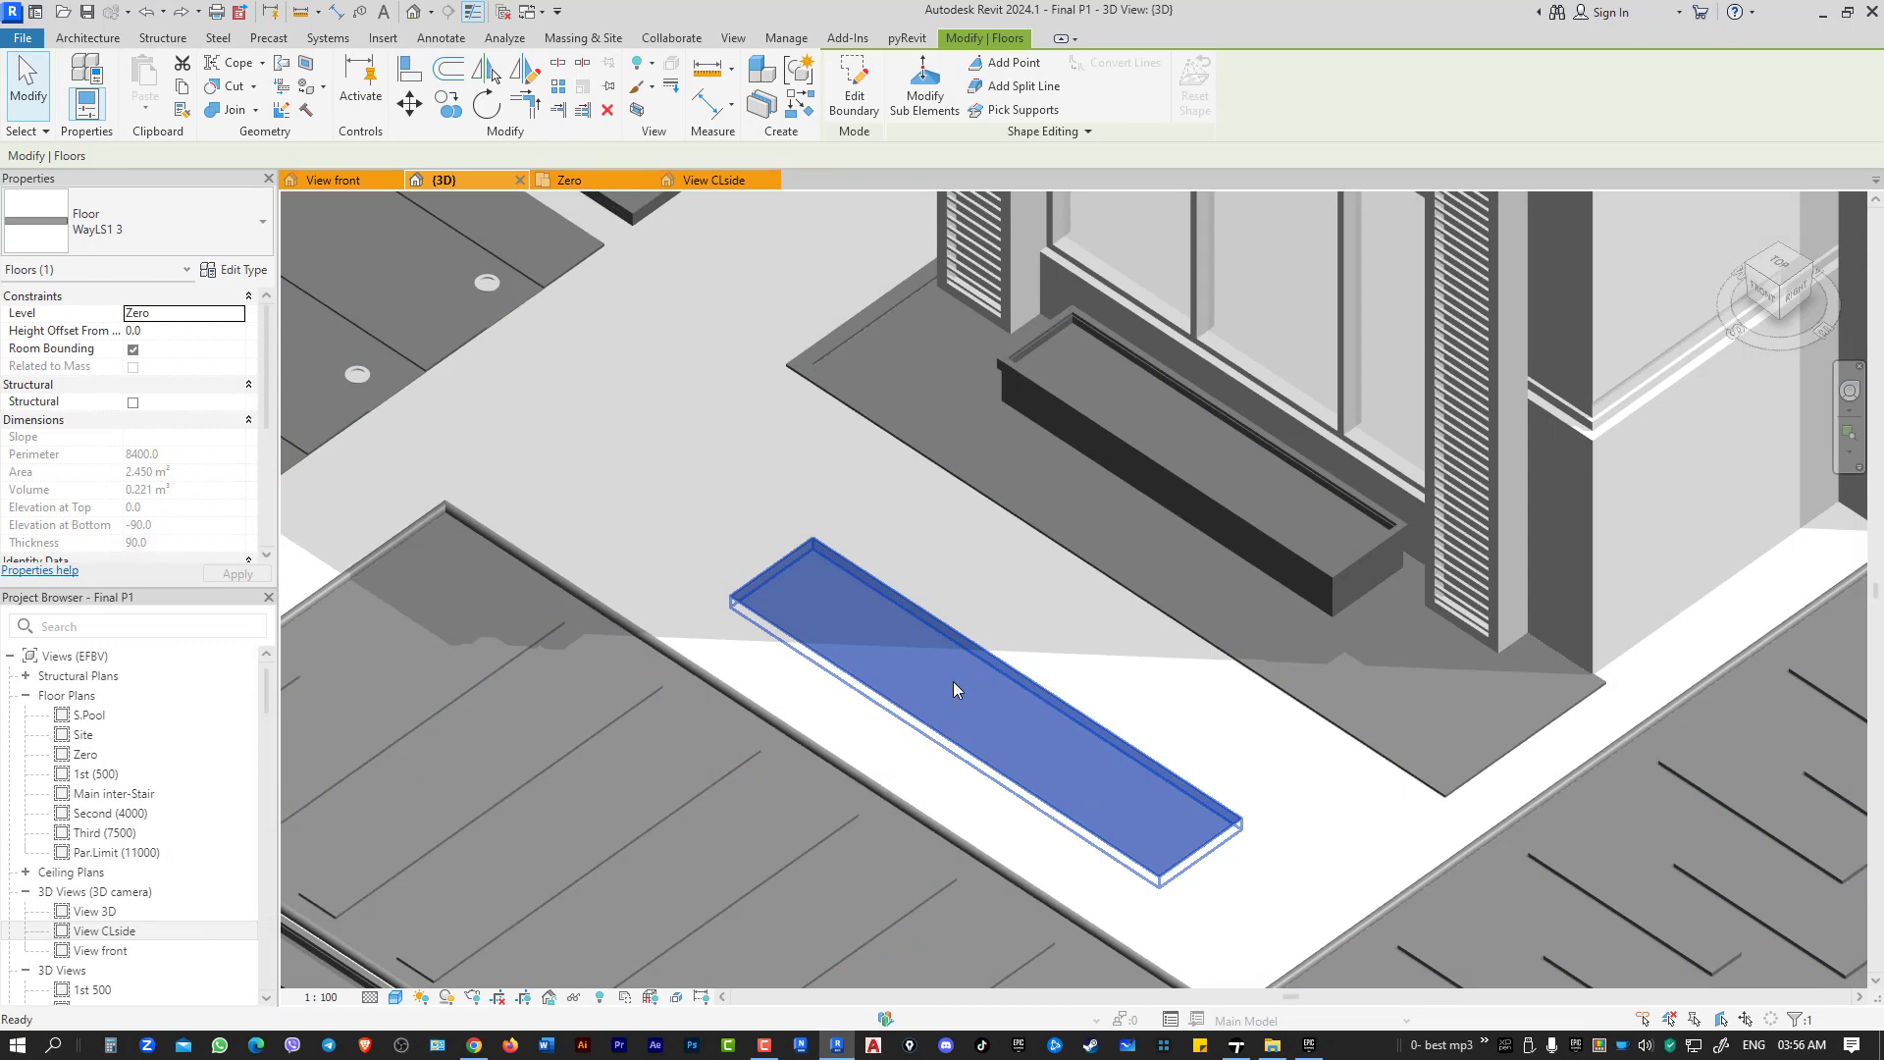
pyautogui.press('Delete')
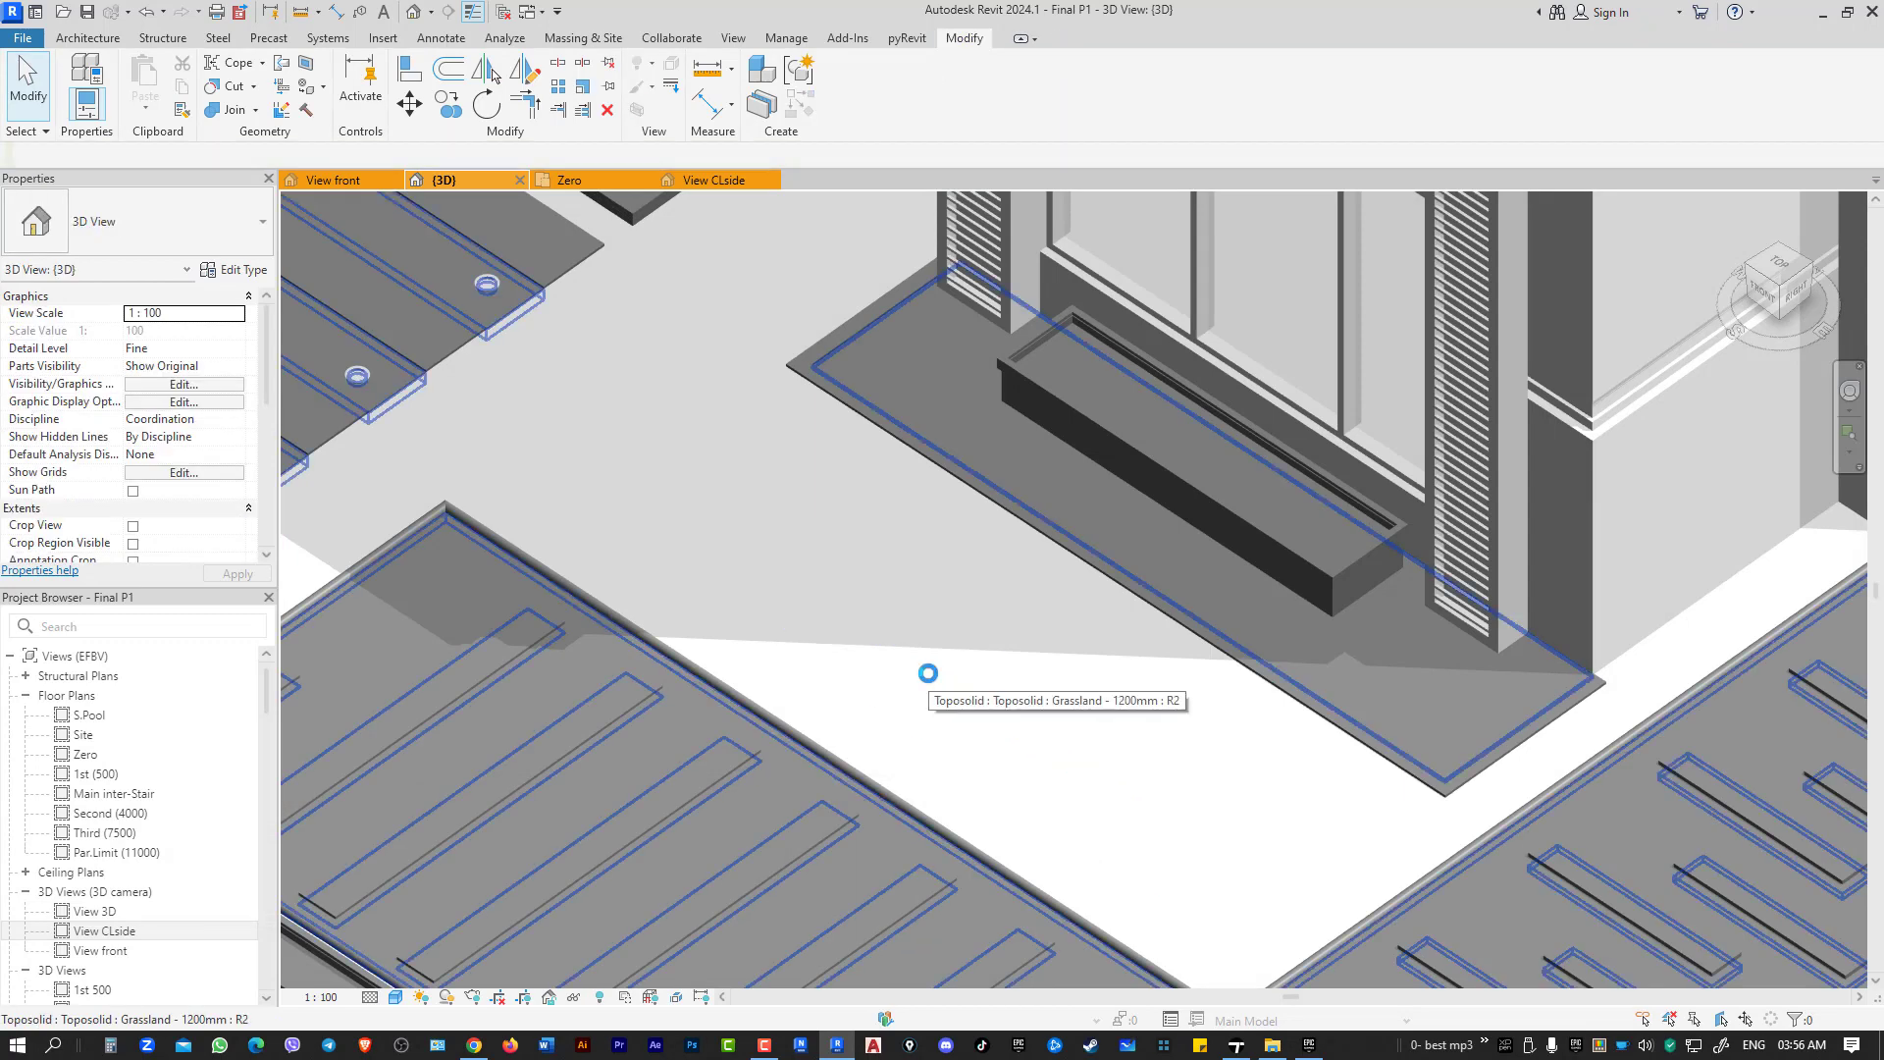
pyautogui.scroll(-2, 928, 673)
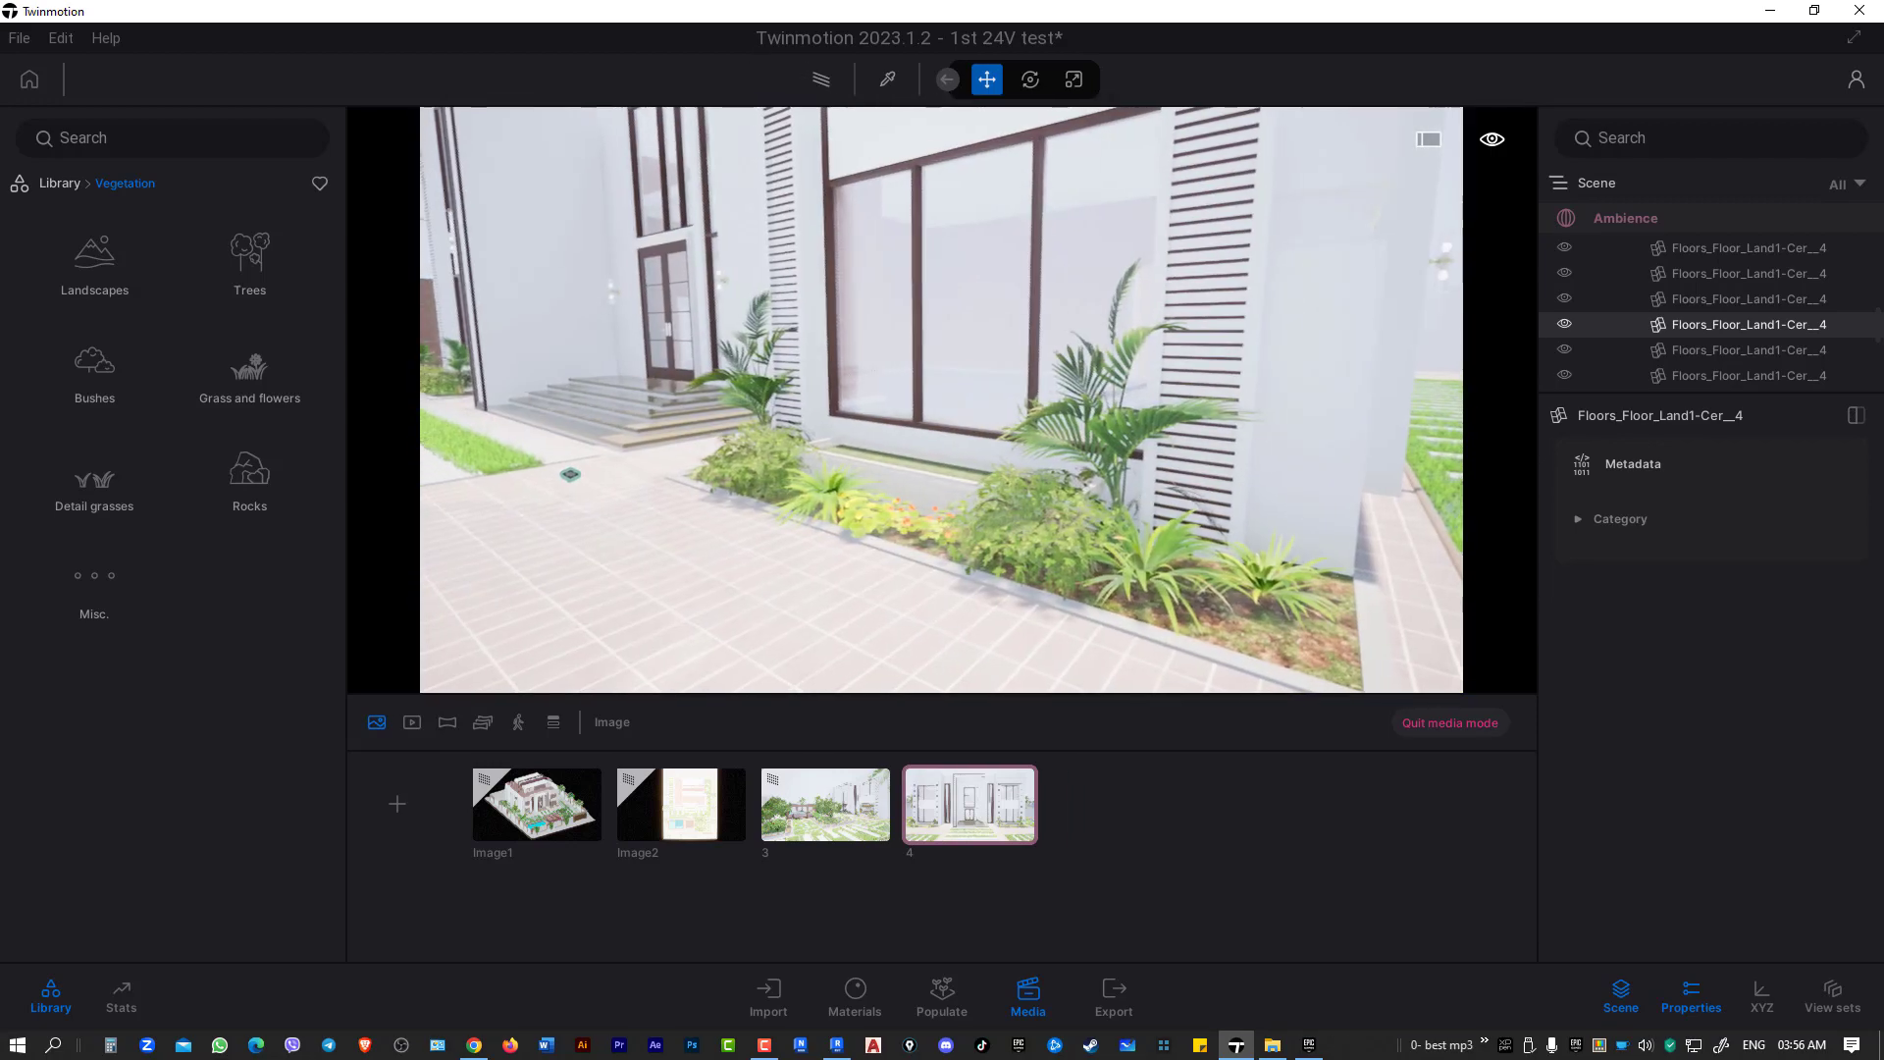
# - Show garden image 3, then front facade image 4 with the path tracer on
pyautogui.click(833, 803)
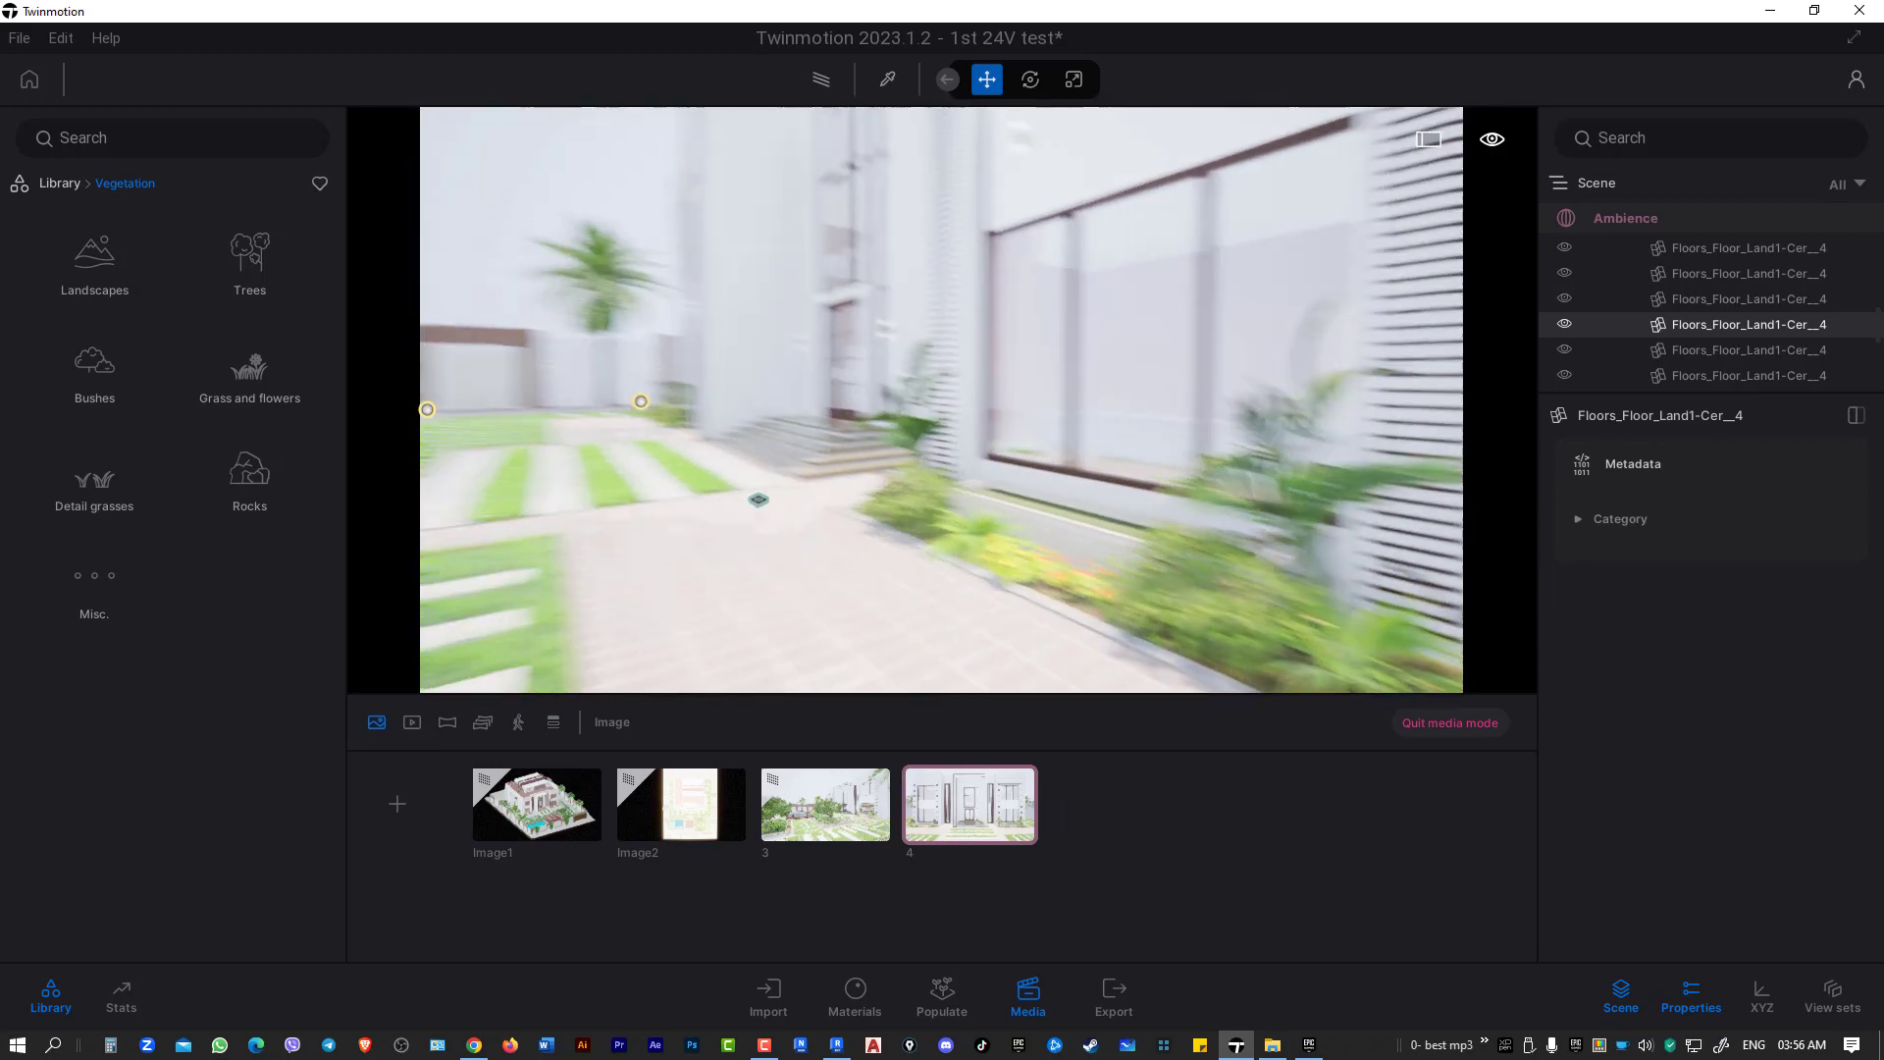
pyautogui.click(982, 817)
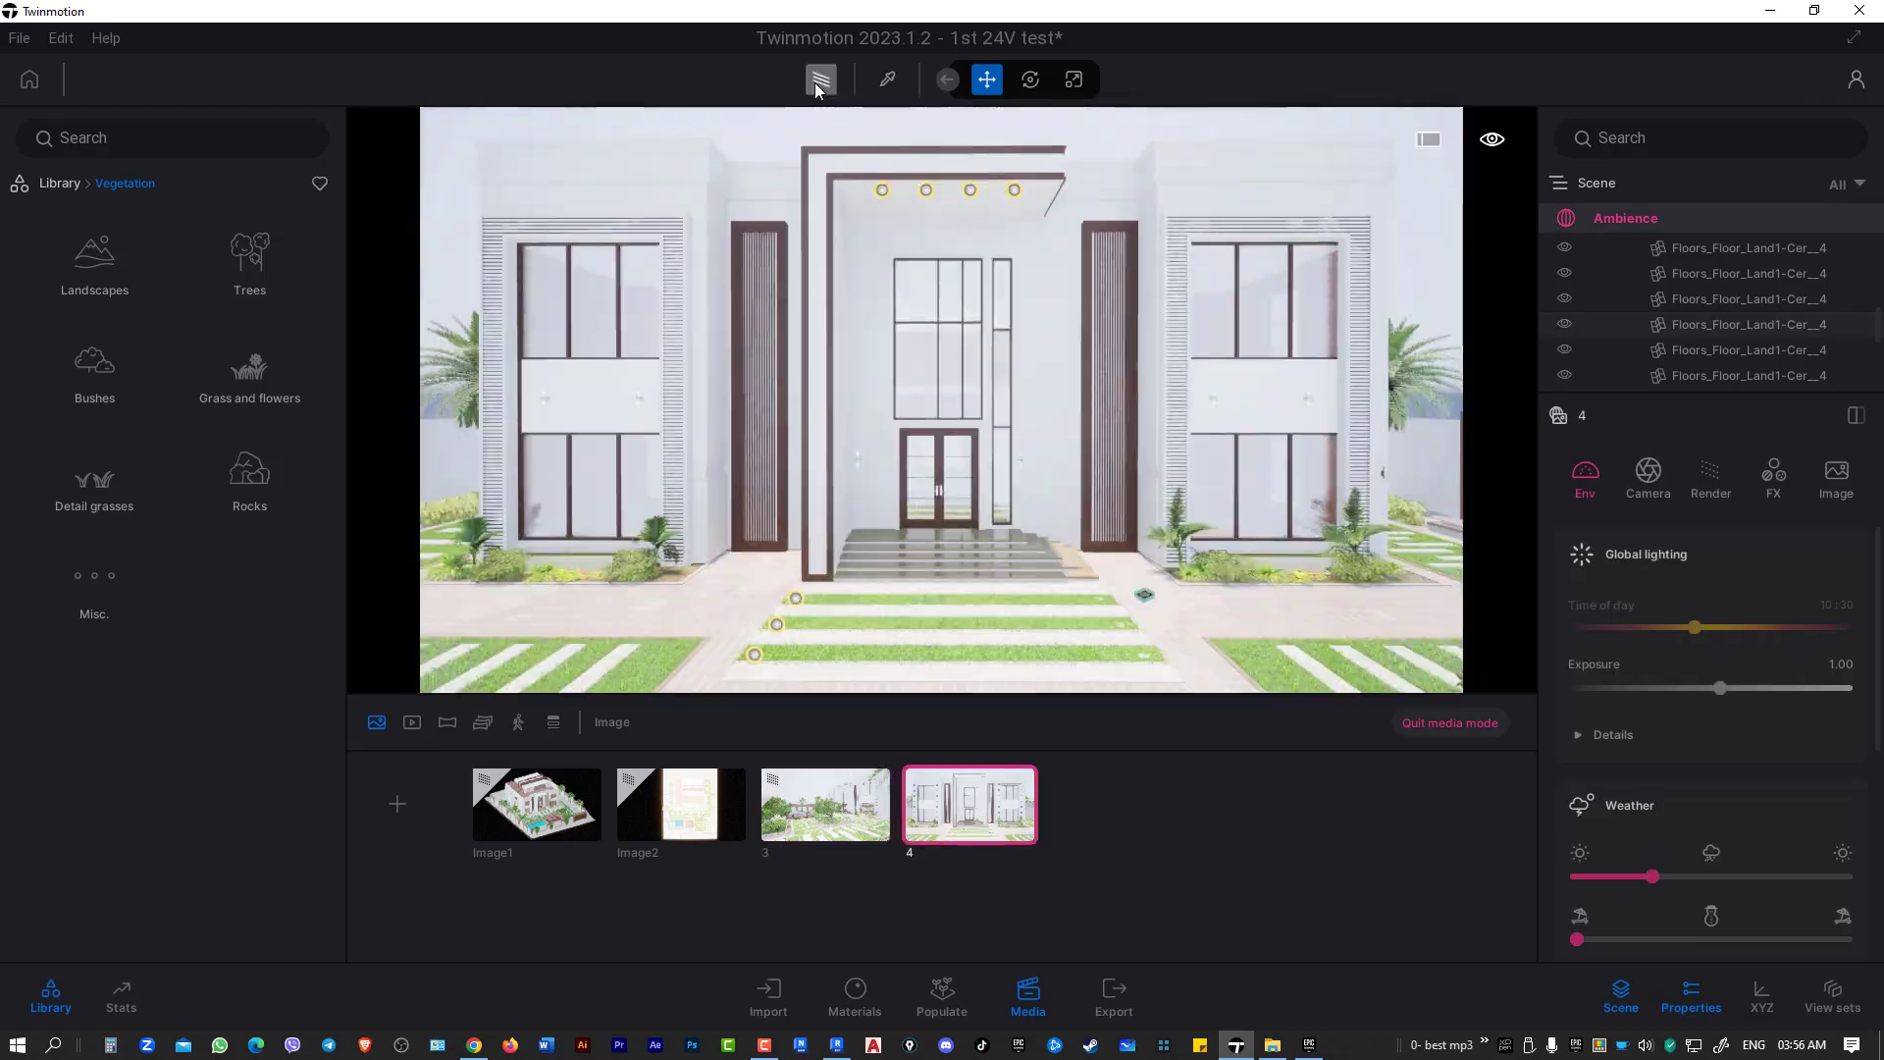
pyautogui.click(820, 79)
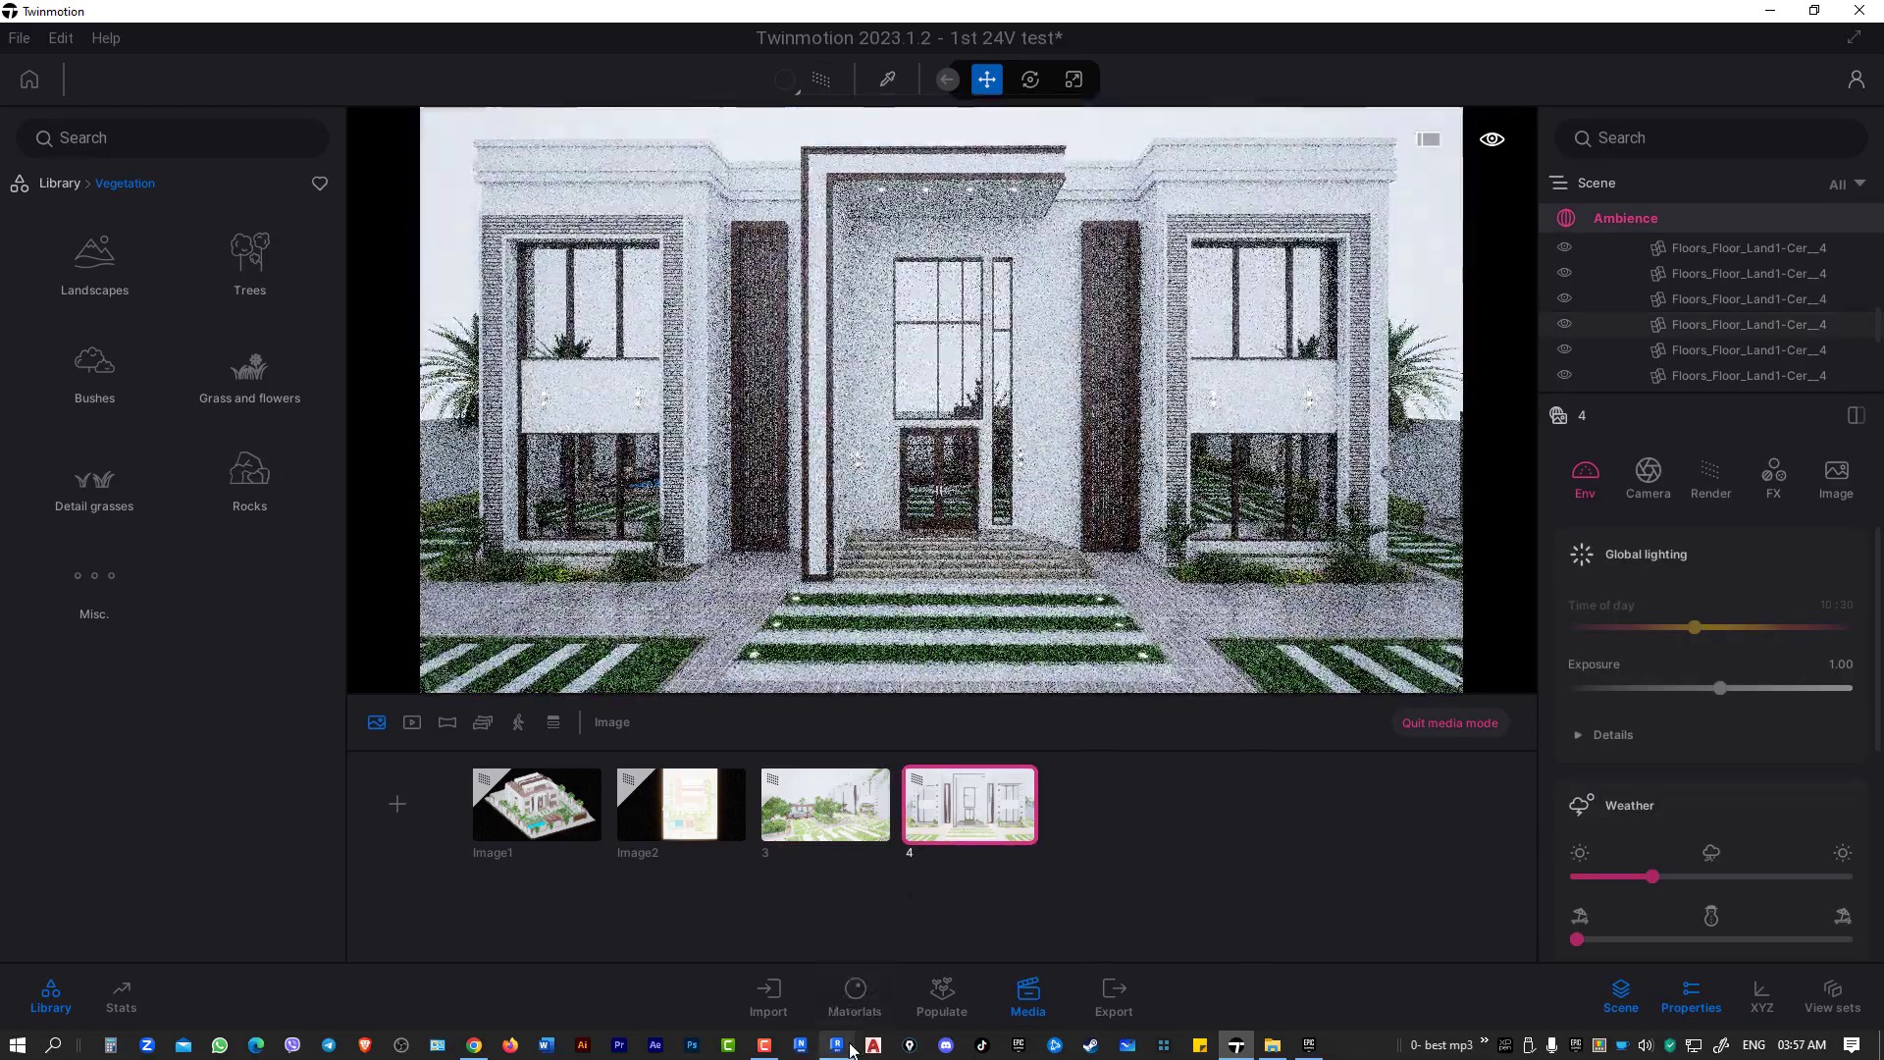
# - Check the WayLS1 2 stepping-stone floors in Revit, then show images 3 and 4 again
pyautogui.click(836, 1043)
pyautogui.scroll(-5, 816, 565)
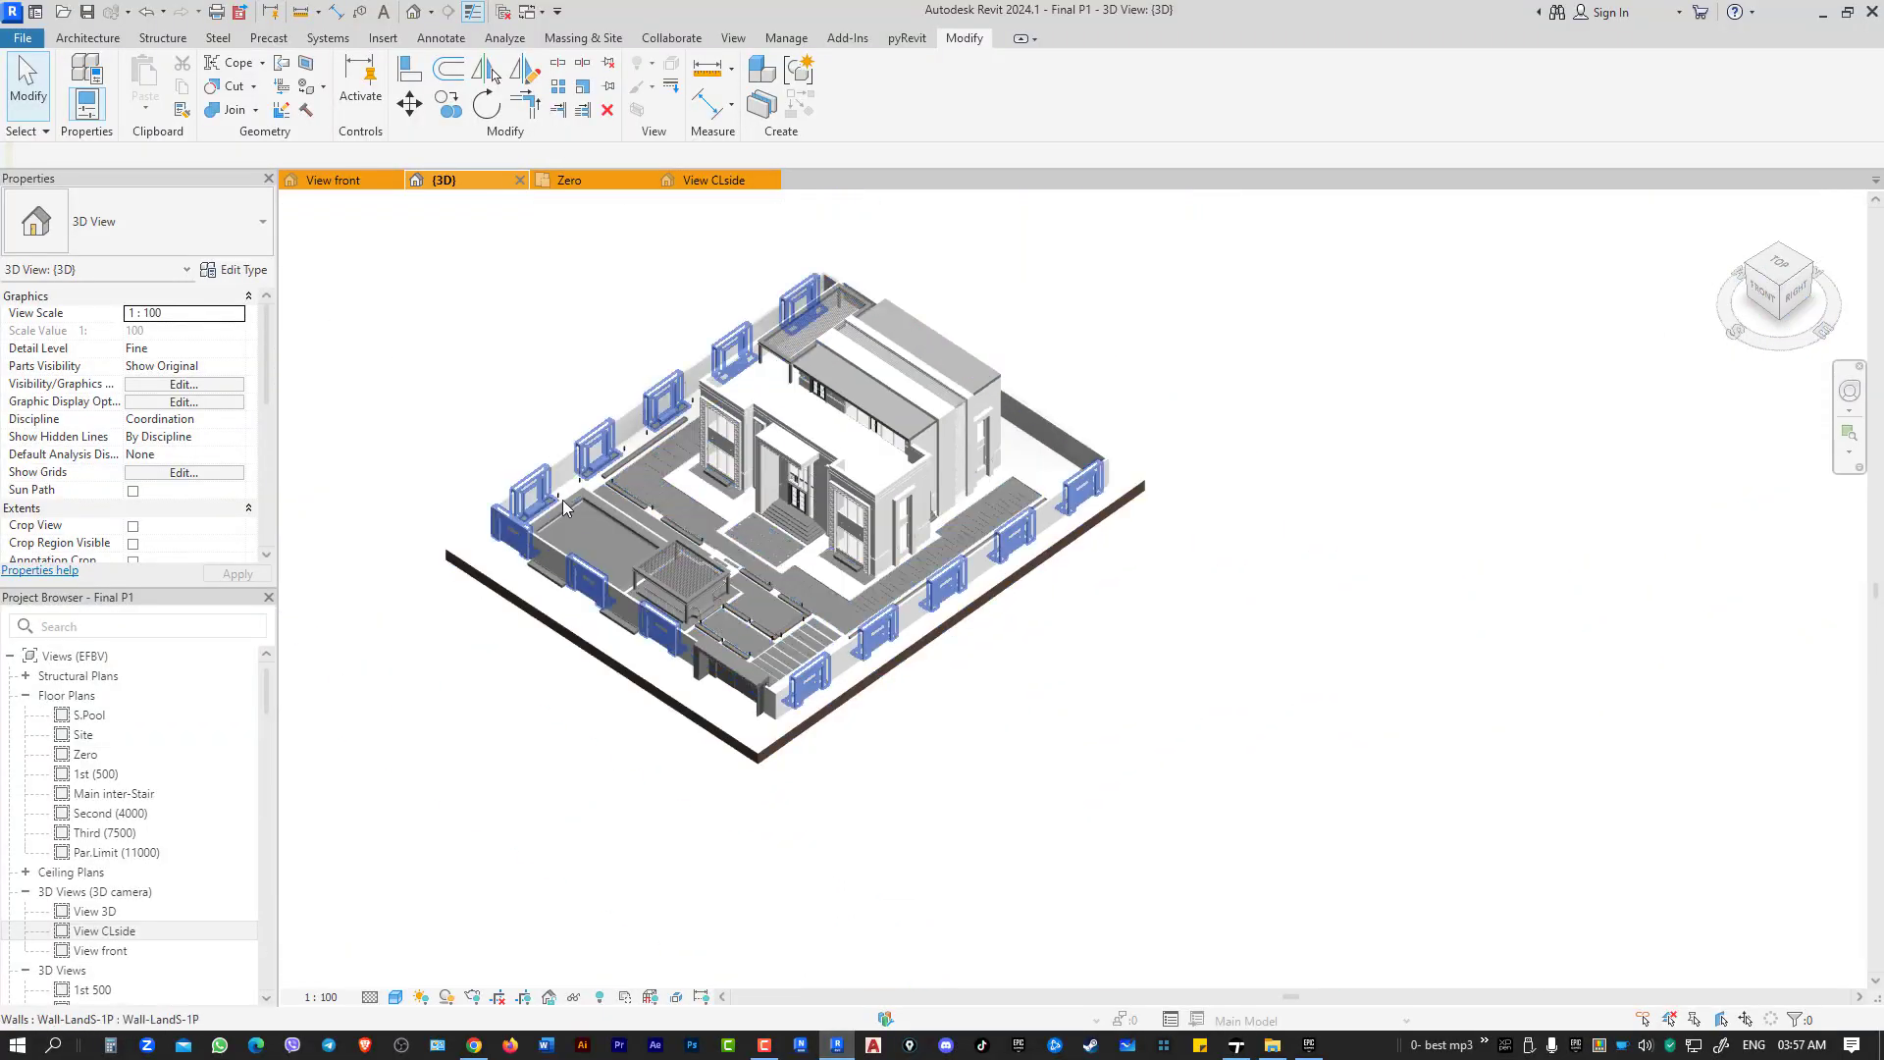
pyautogui.scroll(5, 691, 531)
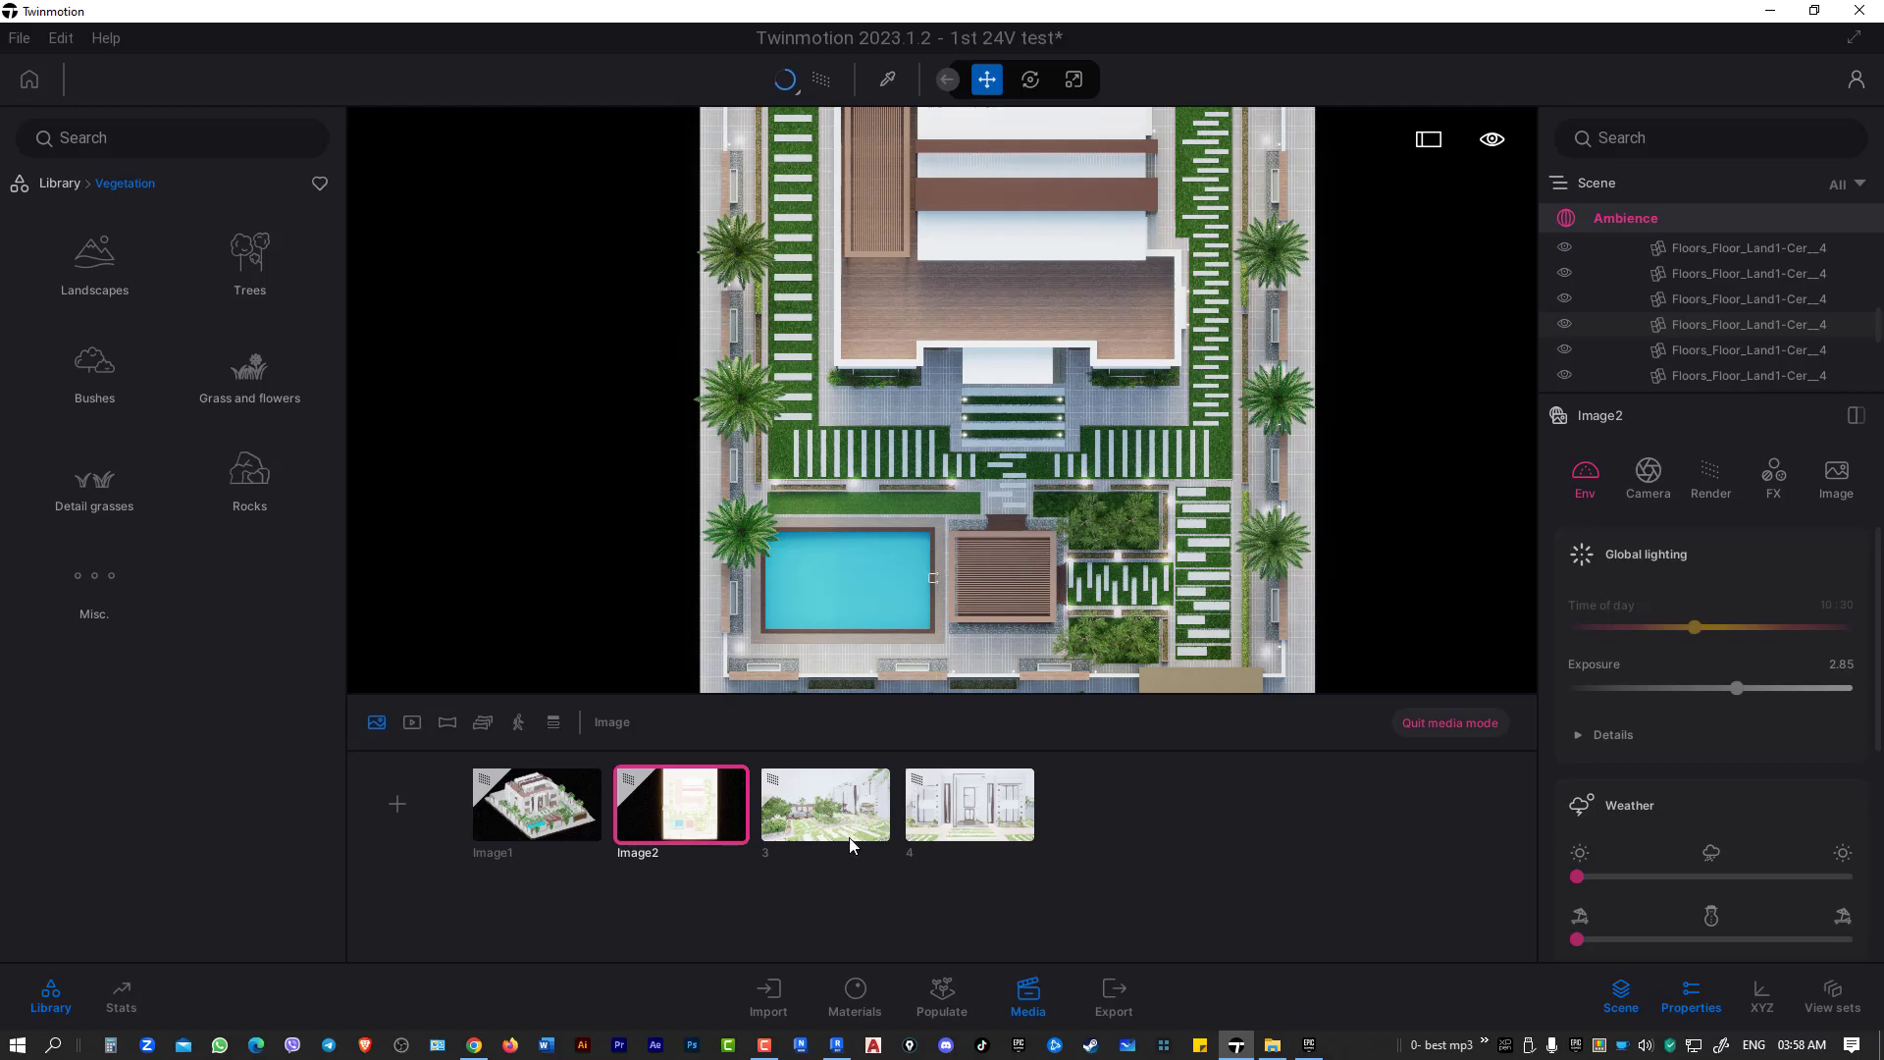
pyautogui.click(862, 829)
pyautogui.click(959, 823)
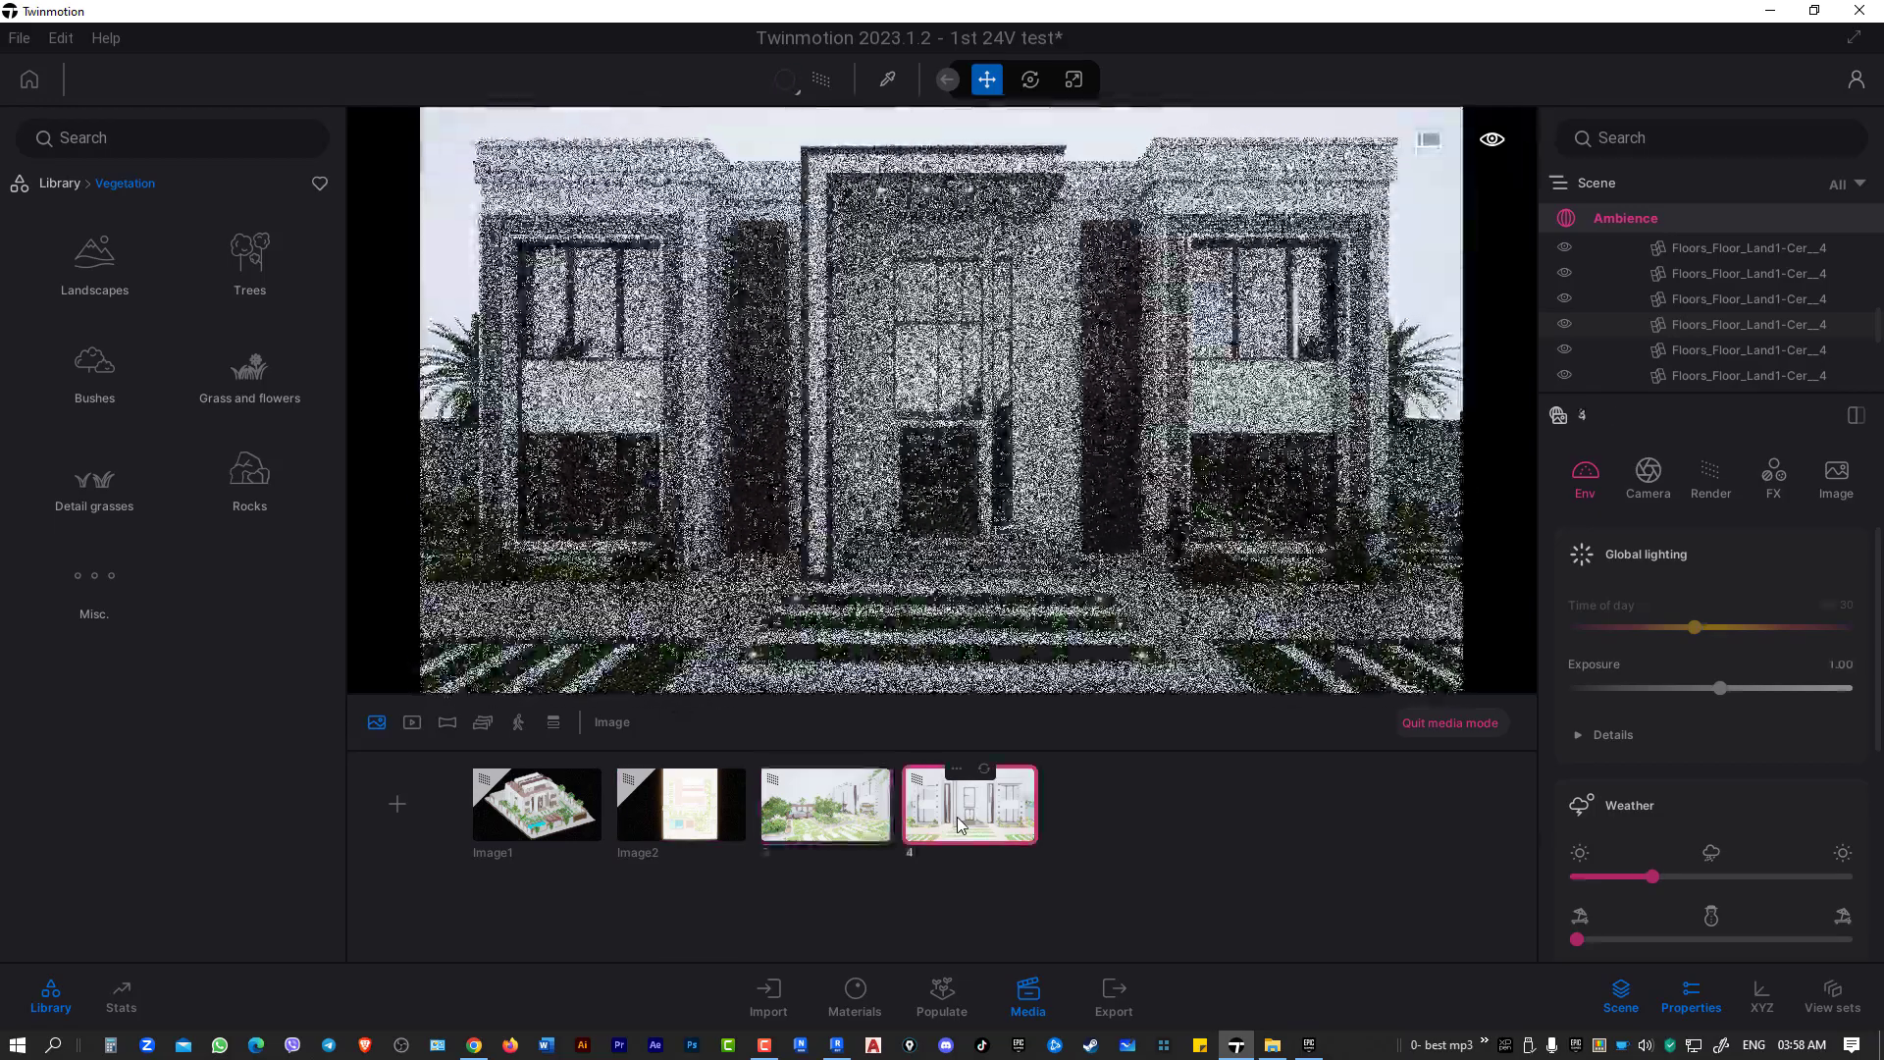
# - Stop briefly at the Revit front view's View tools, then bring Twinmotion forward
pyautogui.click(835, 1044)
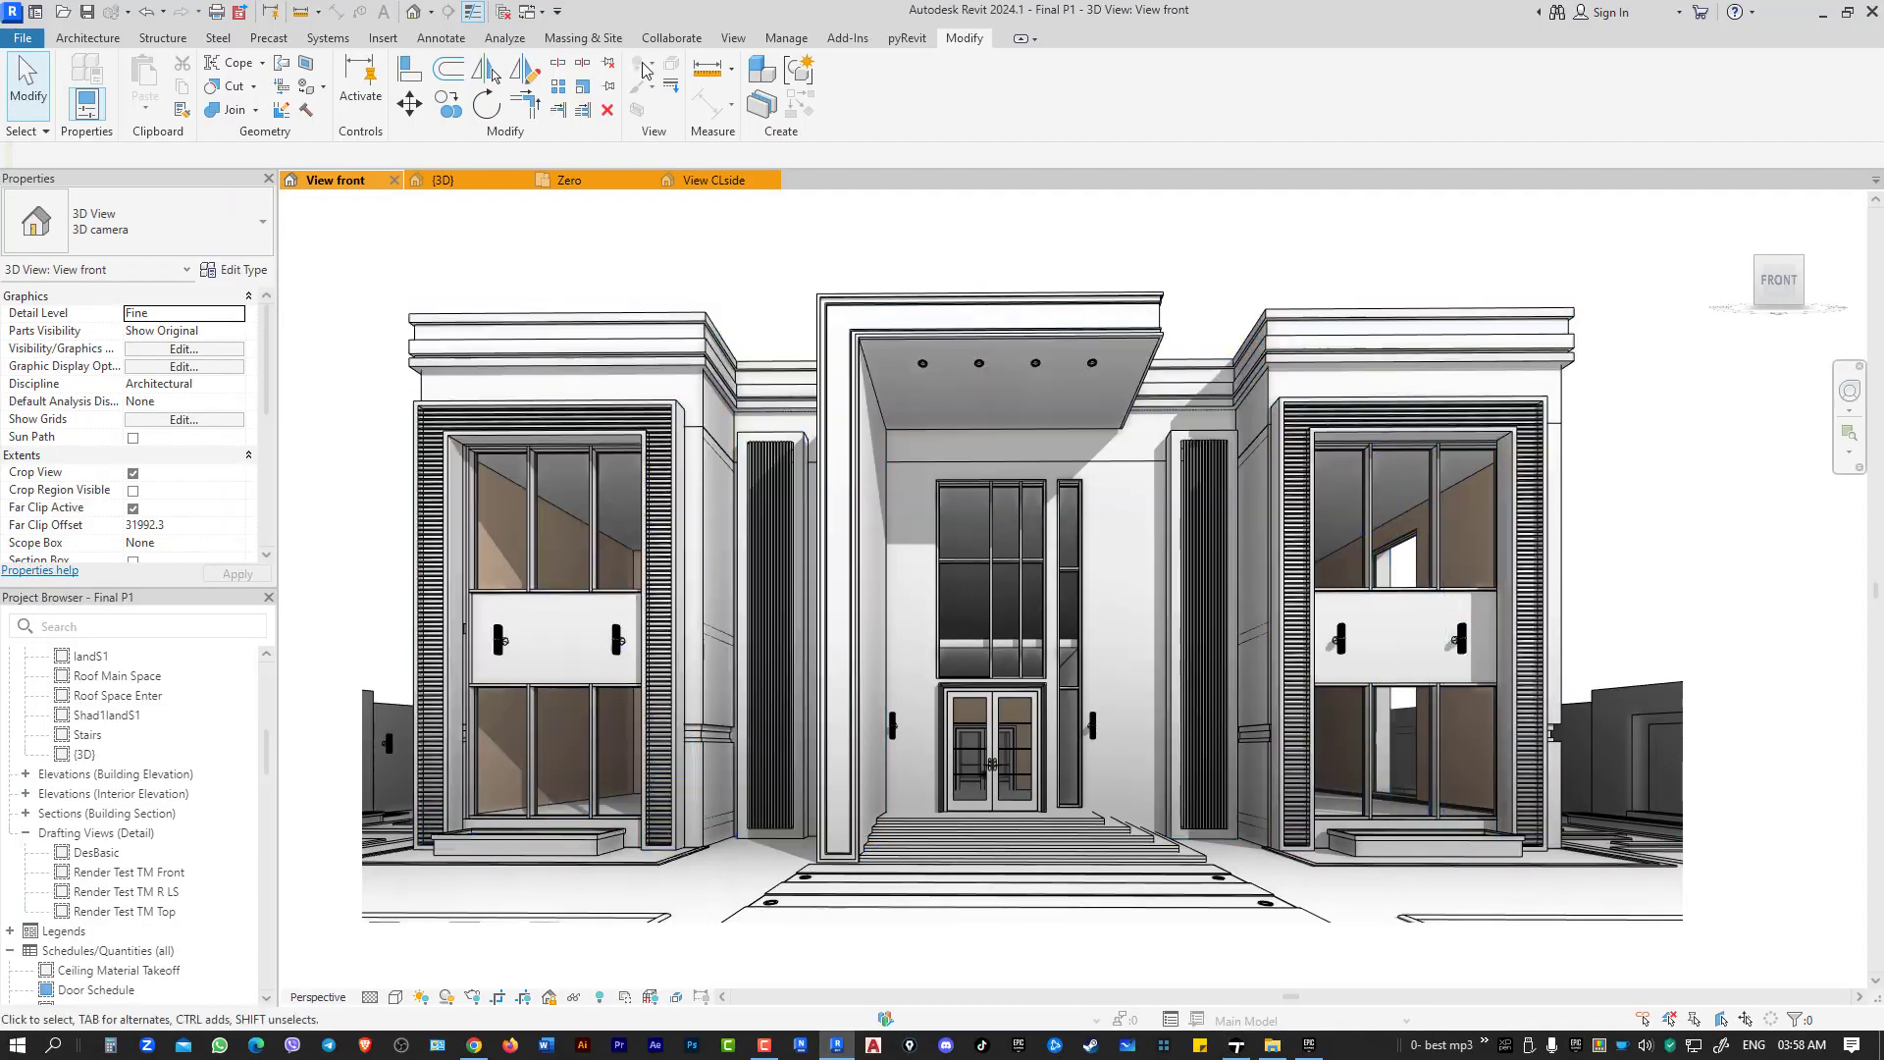
pyautogui.click(734, 38)
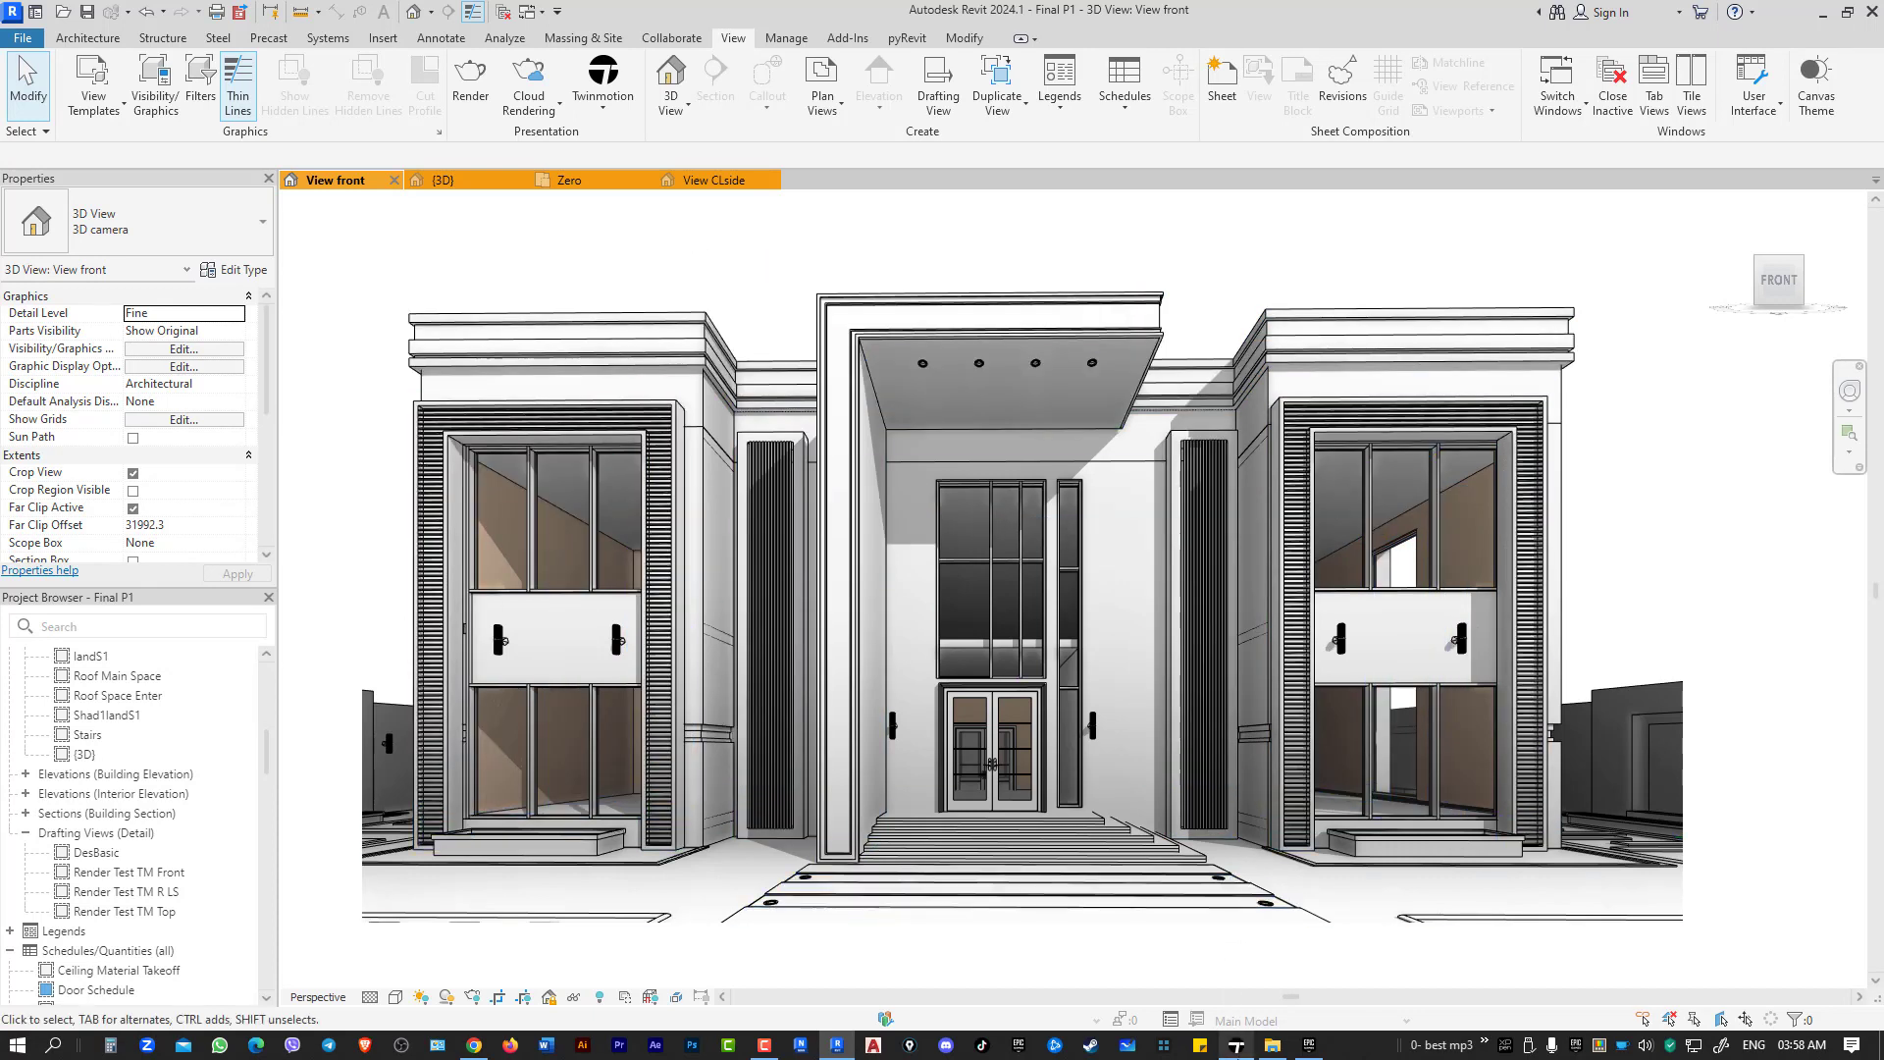
pyautogui.click(1236, 1044)
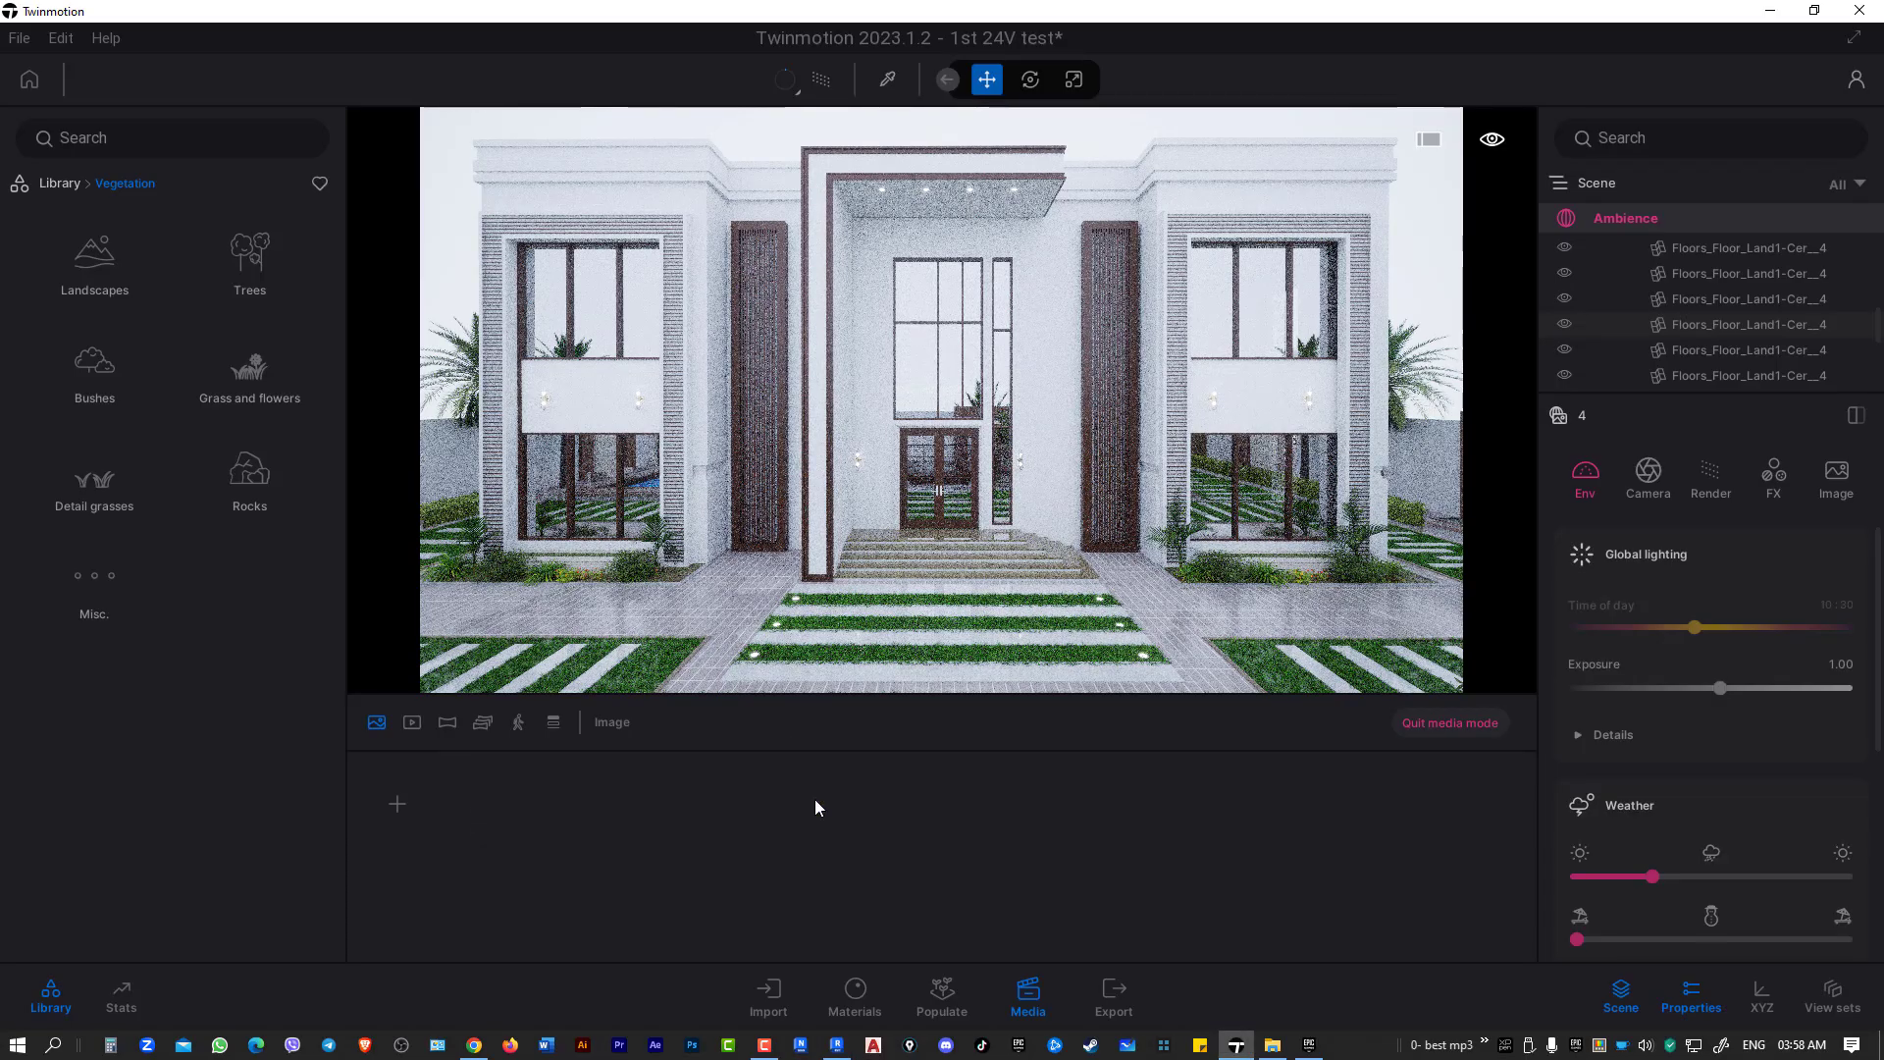
# - Display saved garden image 3, letting the path tracer refine the pool and stepping-stone lawn
pyautogui.click(834, 810)
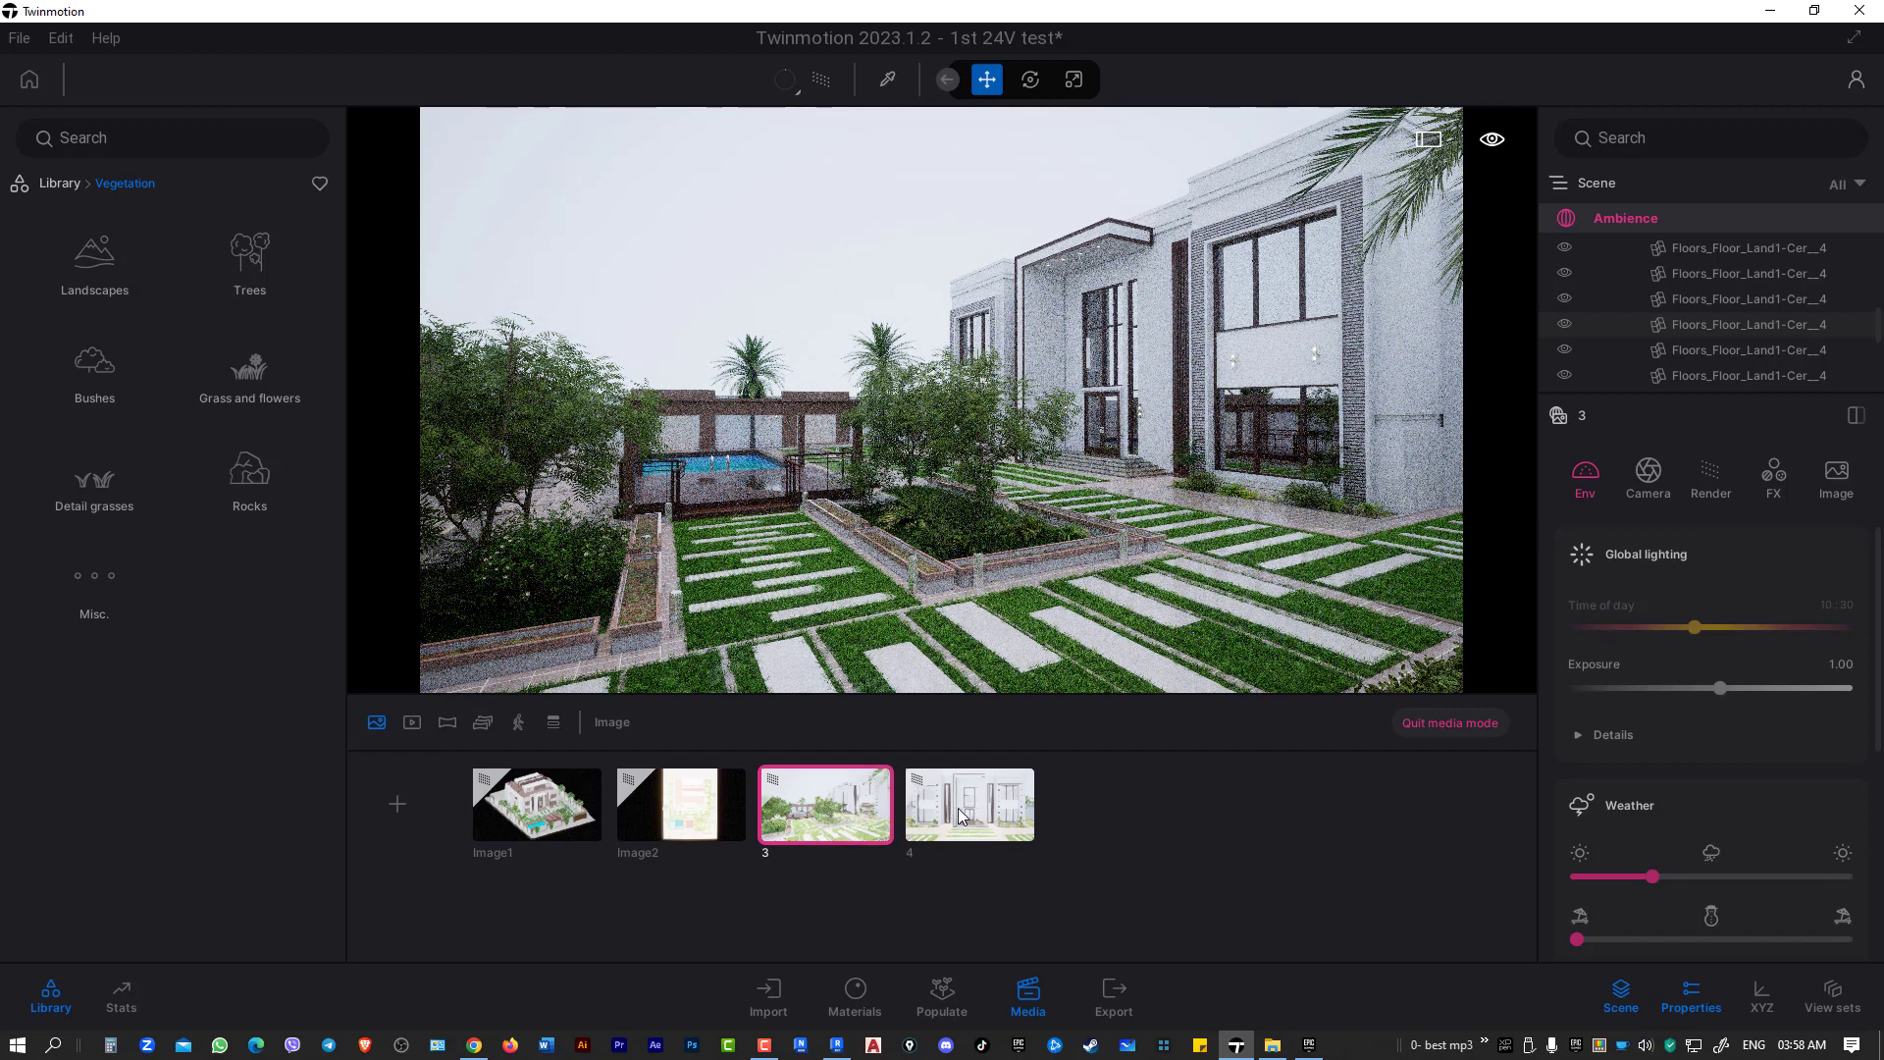